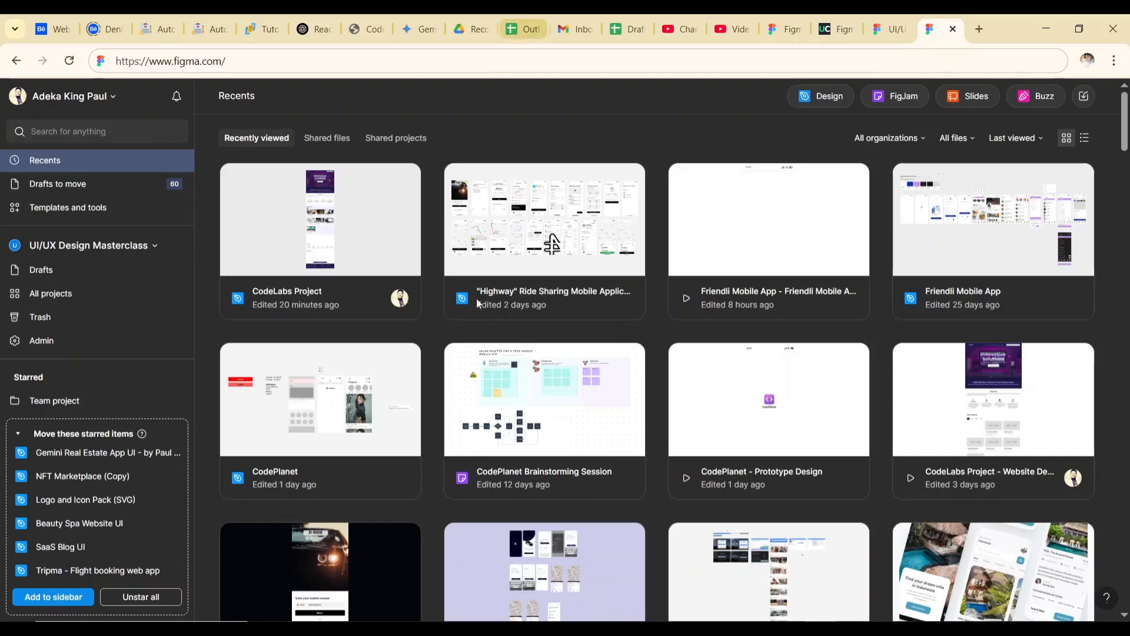
pyautogui.scroll(-8, 878, 288)
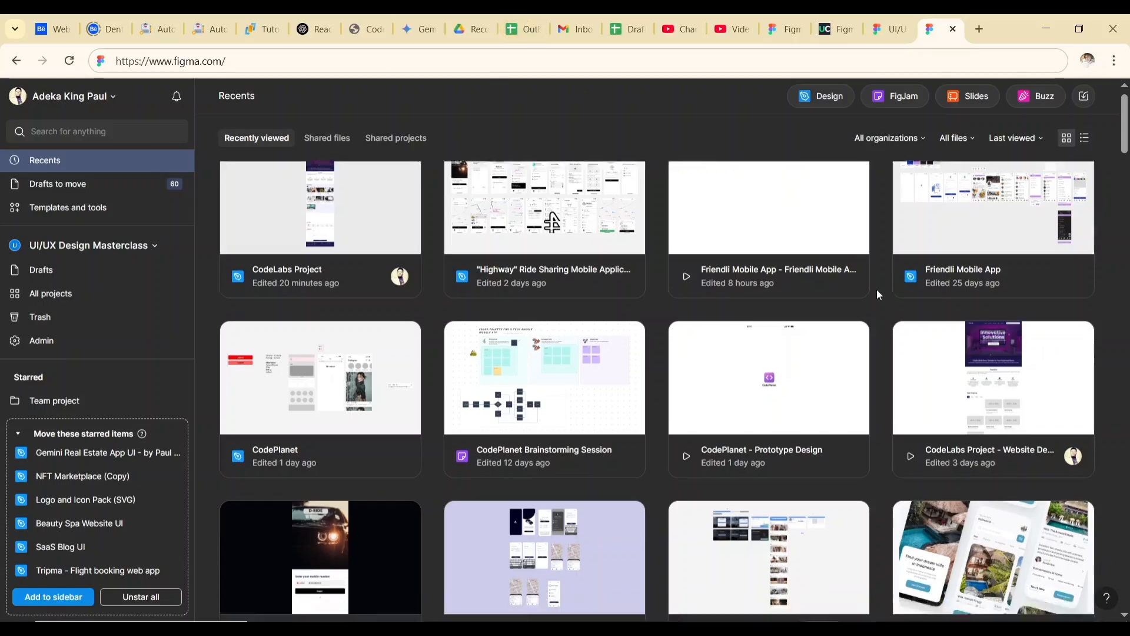
pyautogui.scroll(-4, 877, 295)
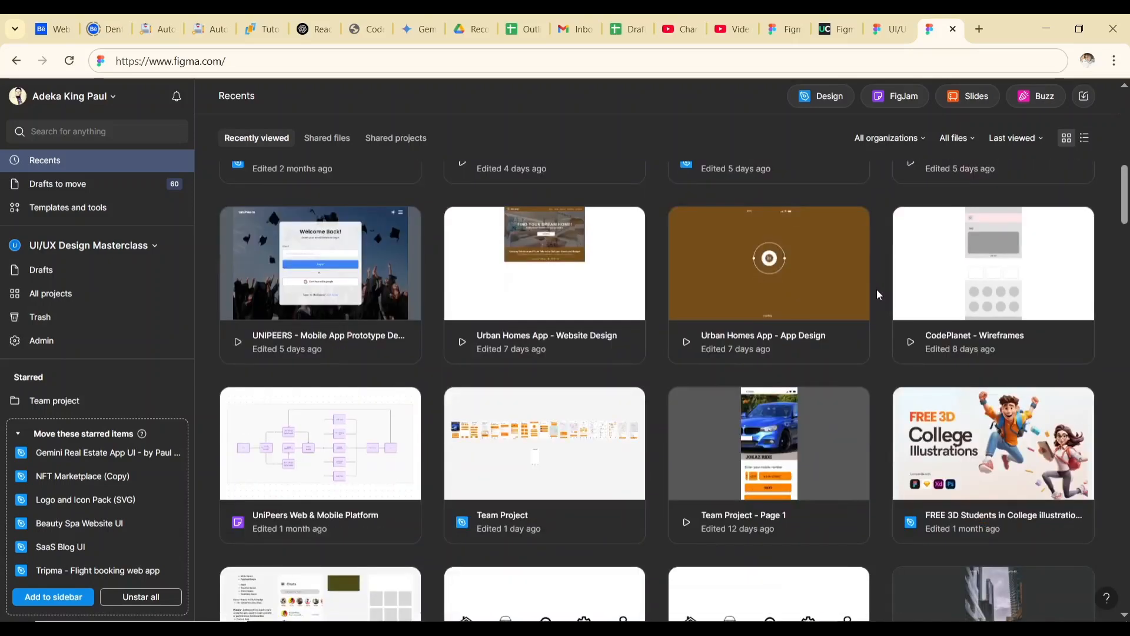
pyautogui.scroll(-10, 877, 294)
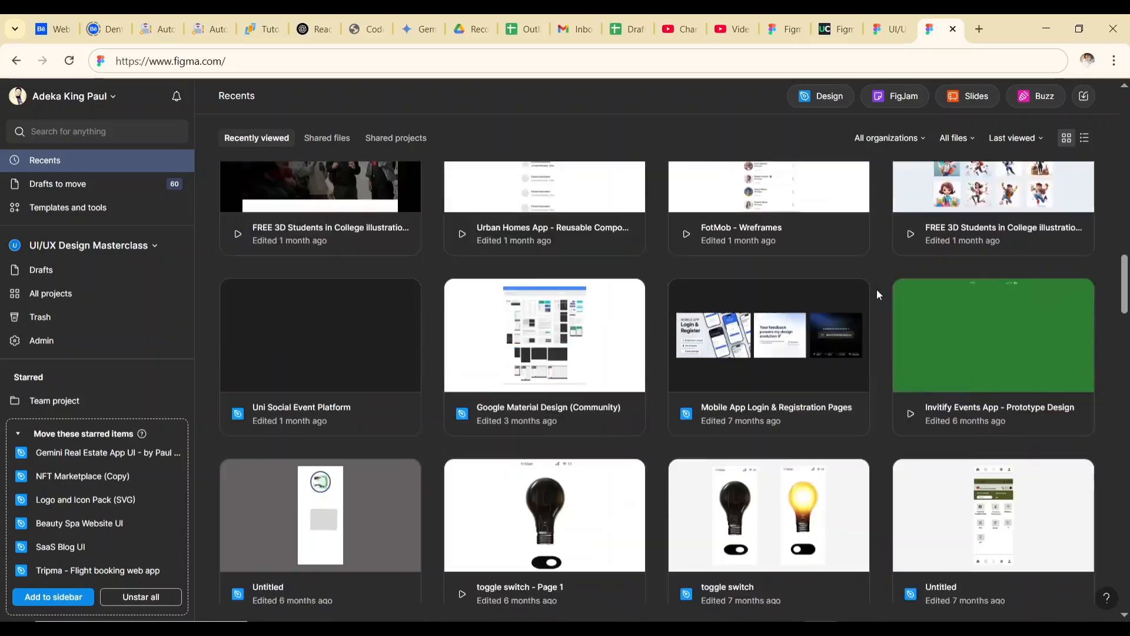
pyautogui.scroll(-5, 877, 294)
pyautogui.scroll(20, 877, 294)
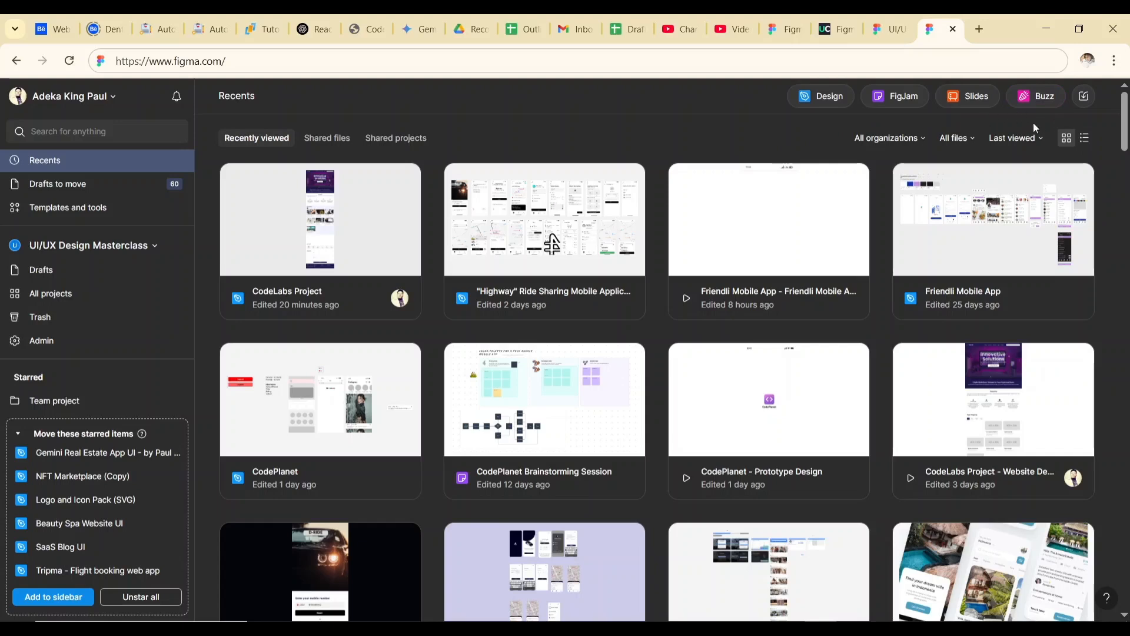
# Create a new design file and set its page background to light grey EAEAEA.
pyautogui.click(821, 98)
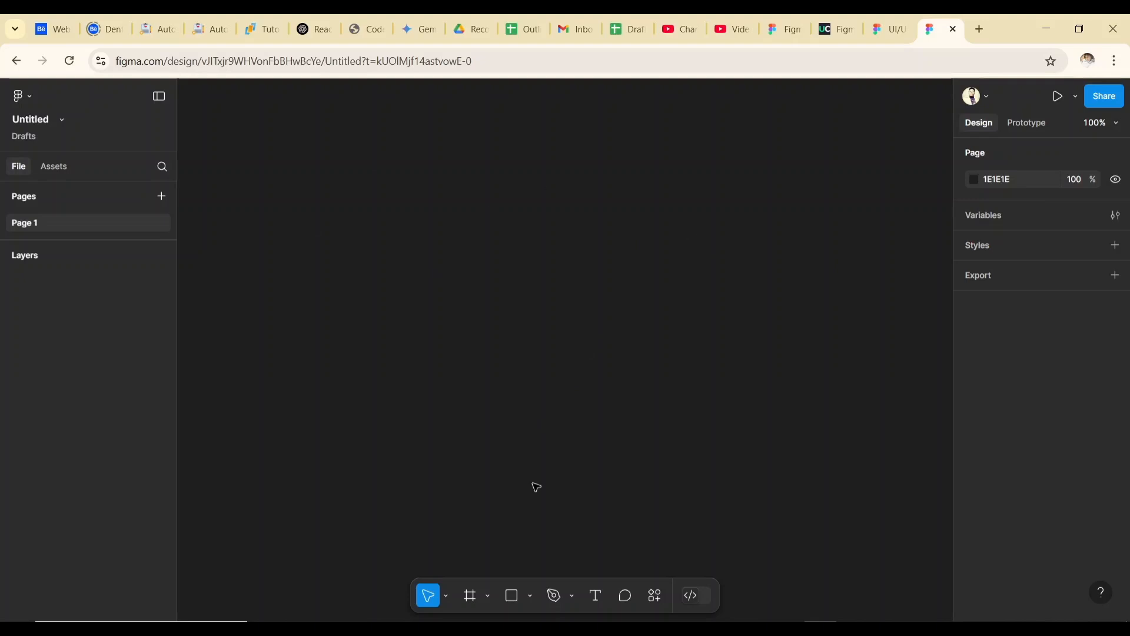
pyautogui.click(974, 179)
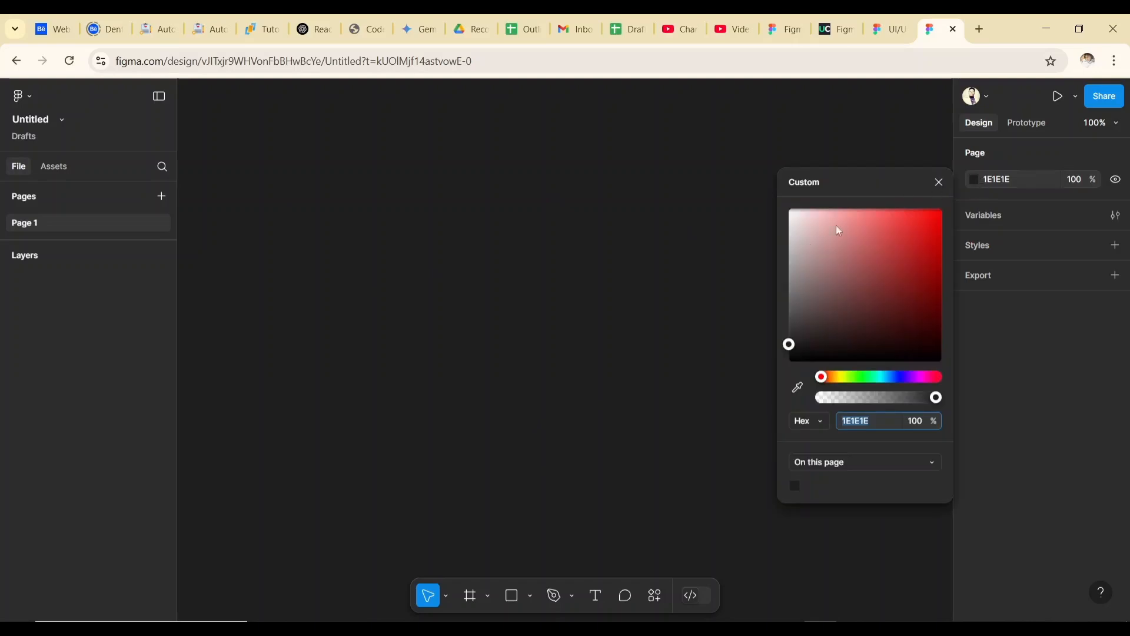
pyautogui.moveTo(805, 242); pyautogui.dragTo(785, 232)
pyautogui.click(491, 296)
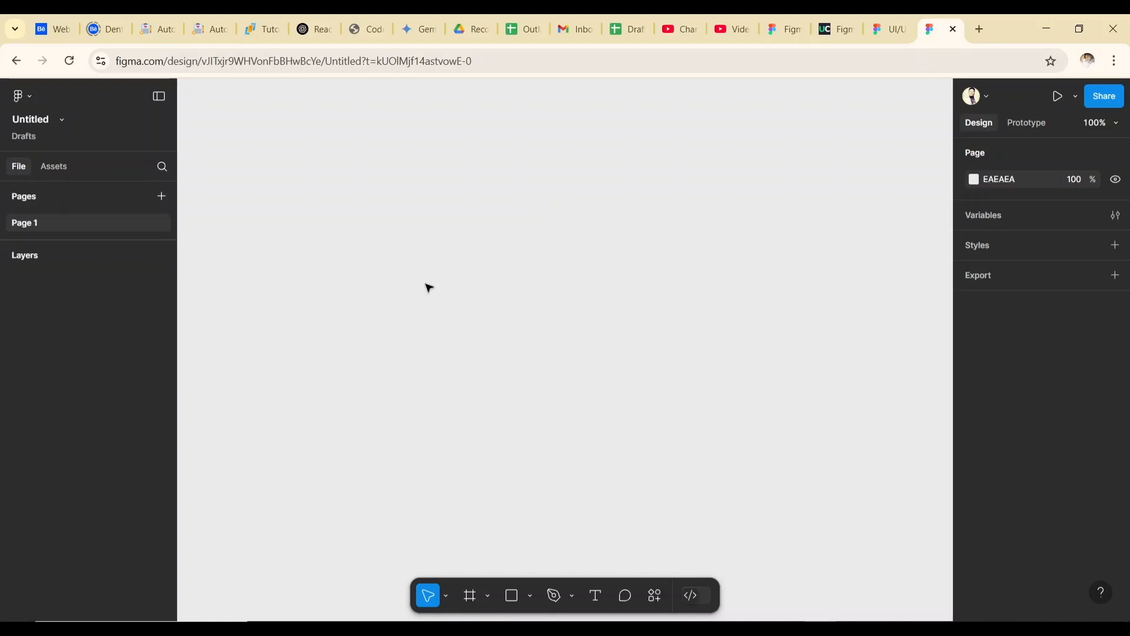
# Add an iPhone 16 Pro Max frame (440 × 956) from the phone presets to the page.
pyautogui.click(469, 600)
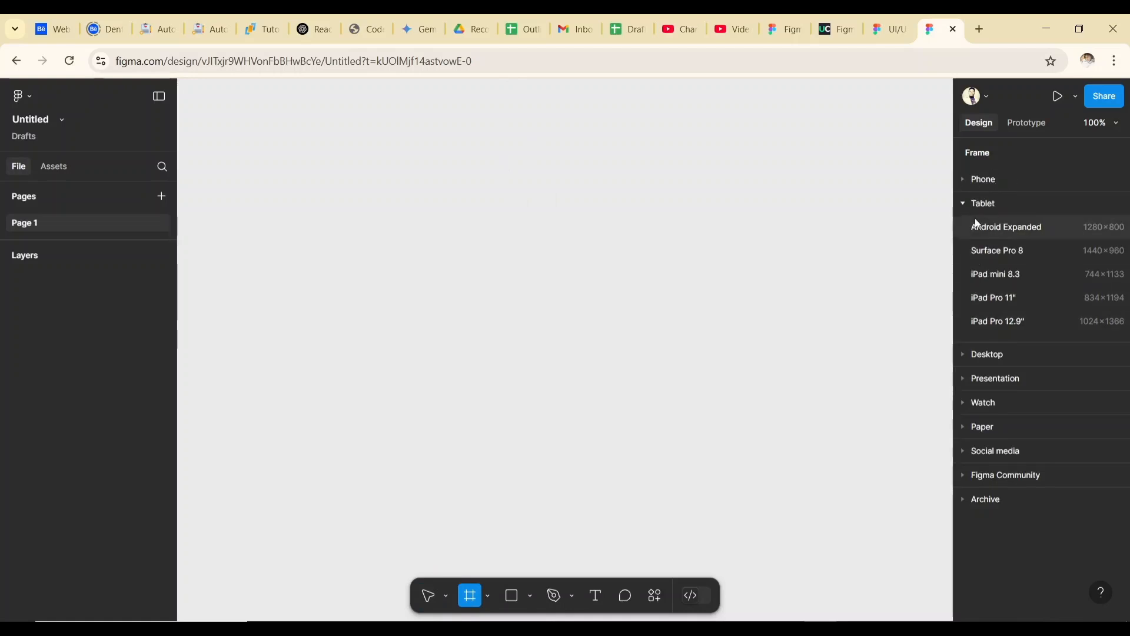
pyautogui.click(963, 180)
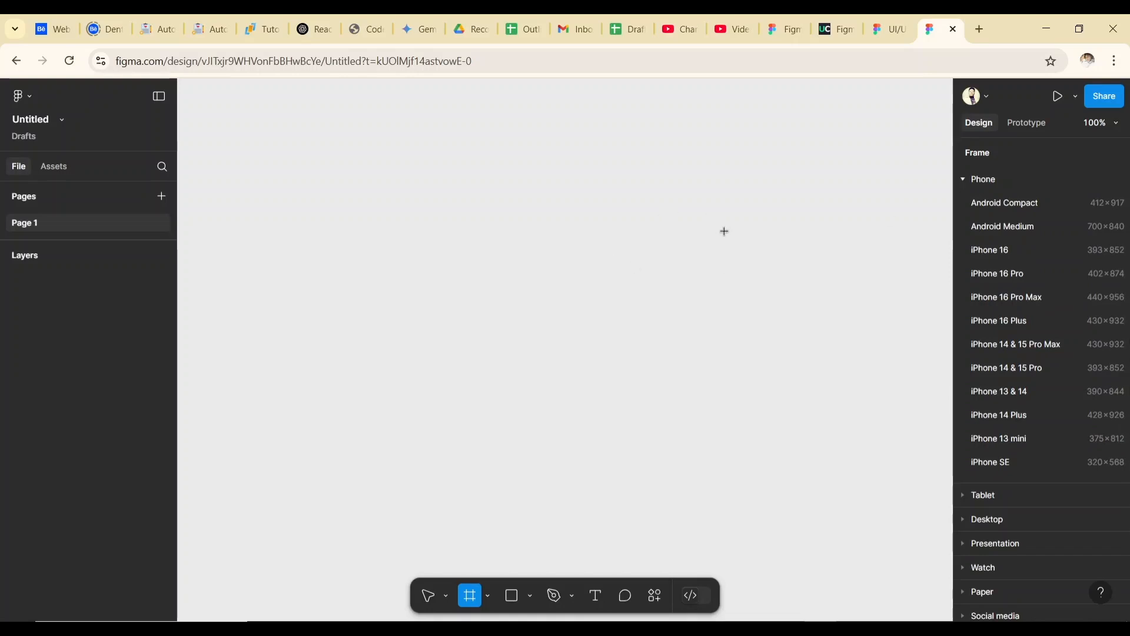
pyautogui.click(1010, 298)
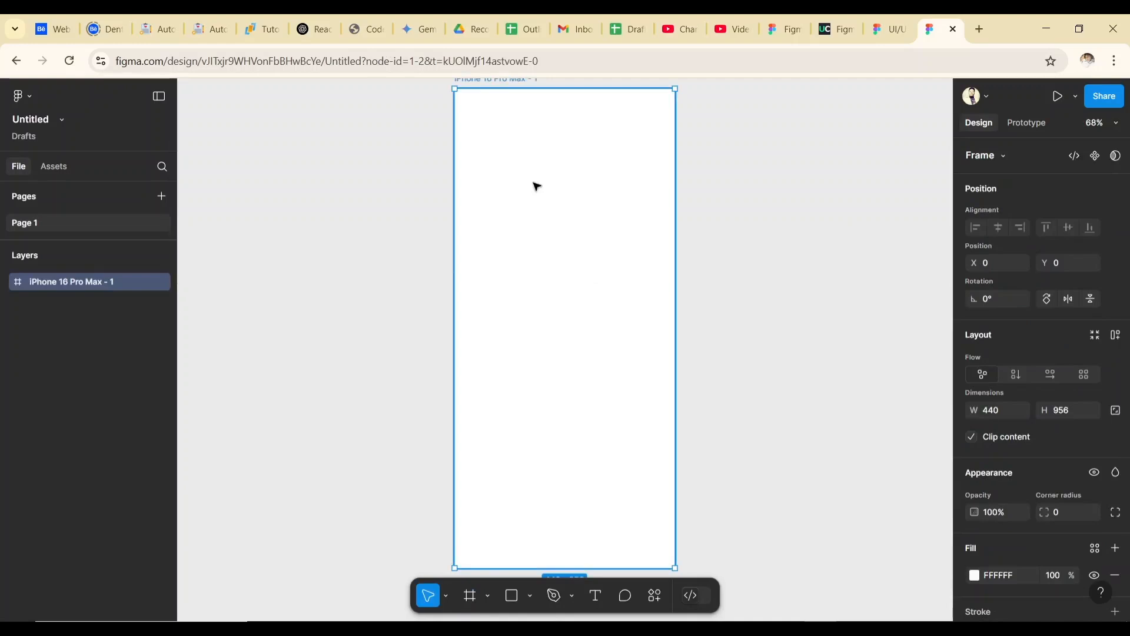
pyautogui.scroll(2, 504, 143)
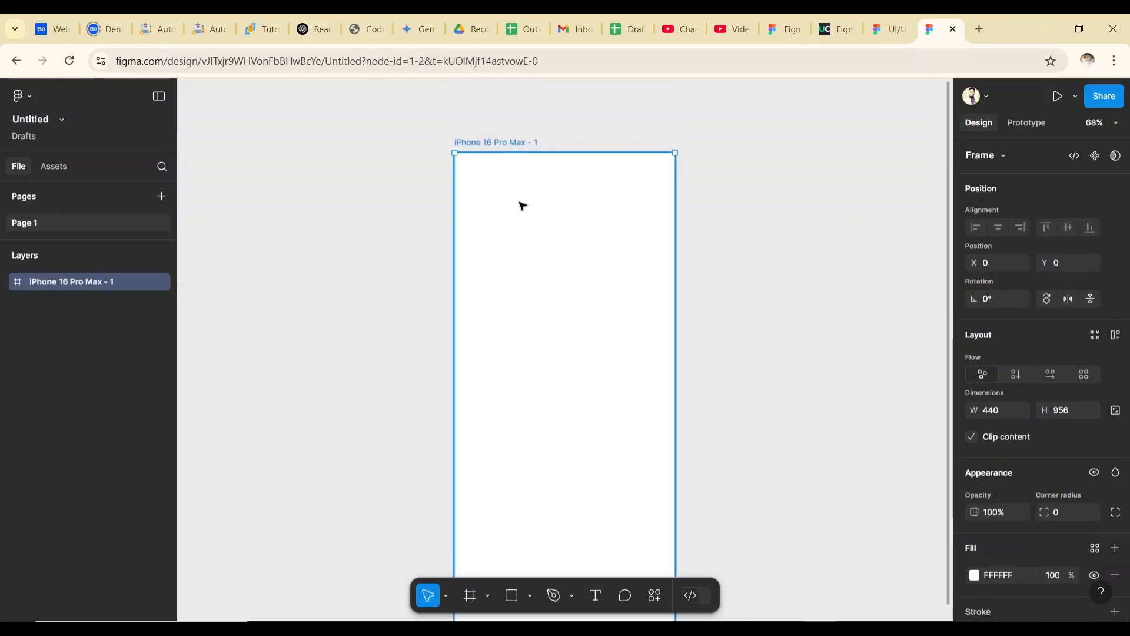
pyautogui.scroll(-4, 521, 205)
pyautogui.scroll(3, 521, 205)
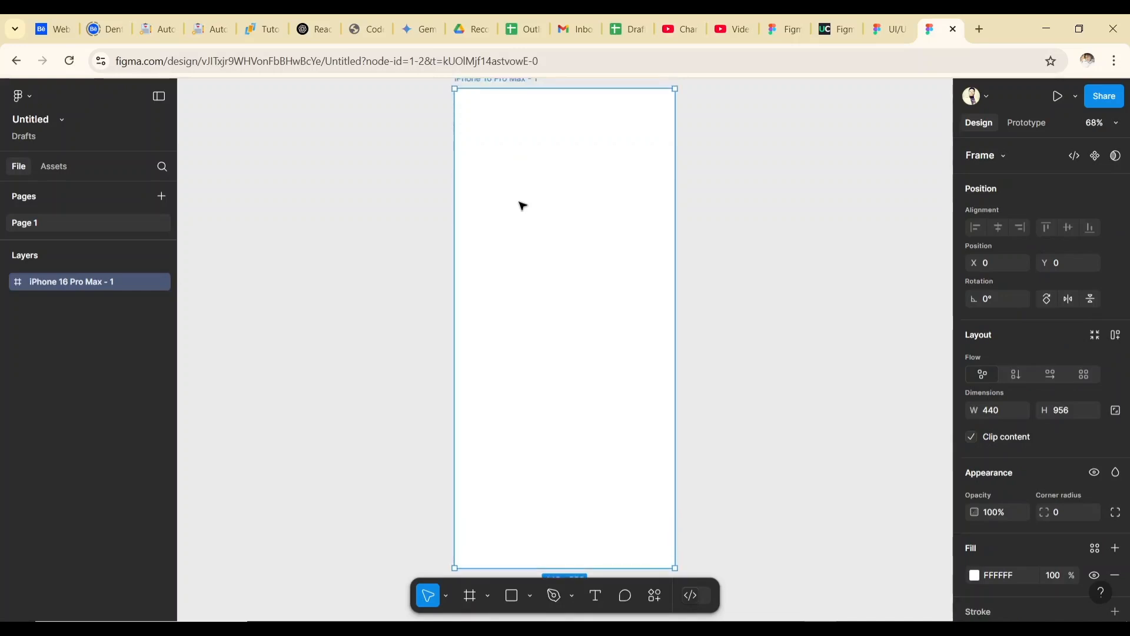
pyautogui.scroll(-1, 520, 205)
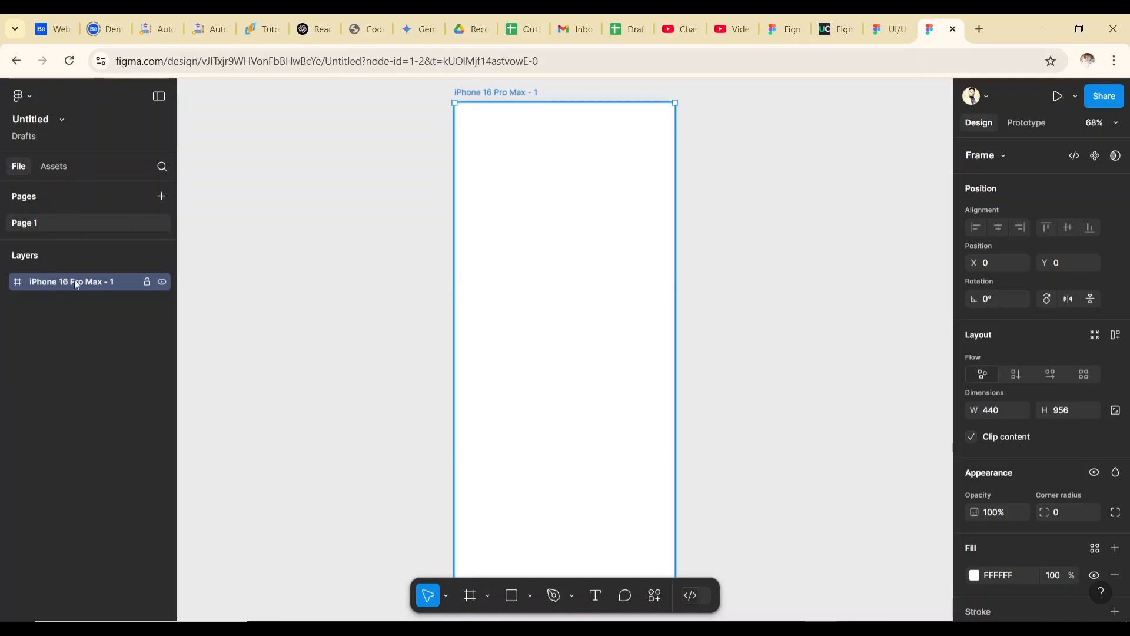
pyautogui.doubleClick(504, 94)
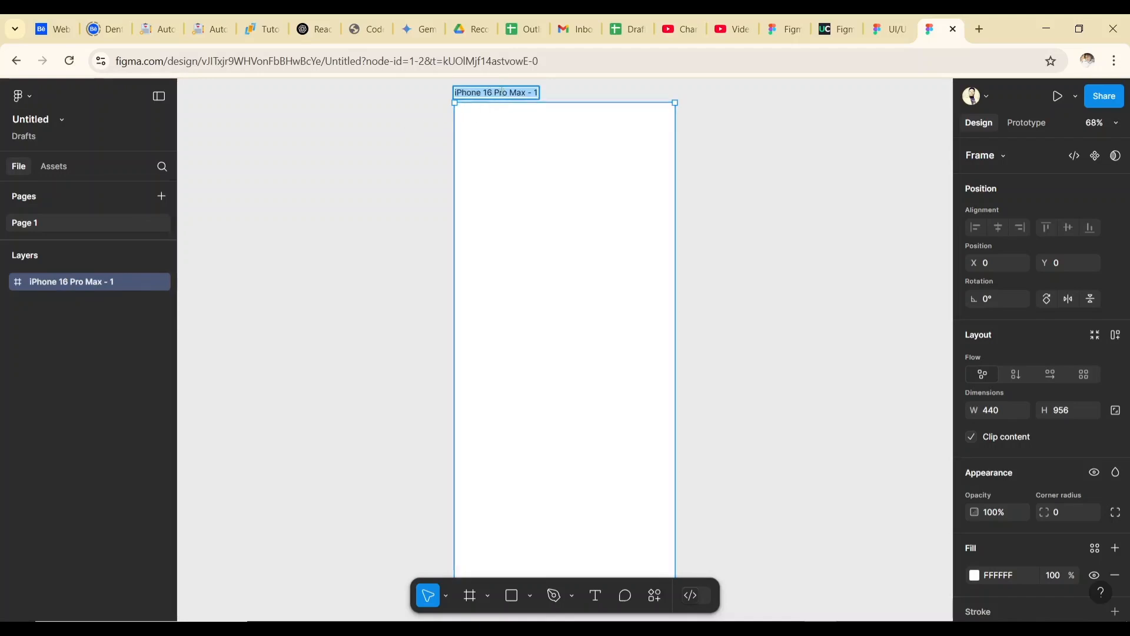
pyautogui.click(378, 157)
pyautogui.doubleClick(55, 280)
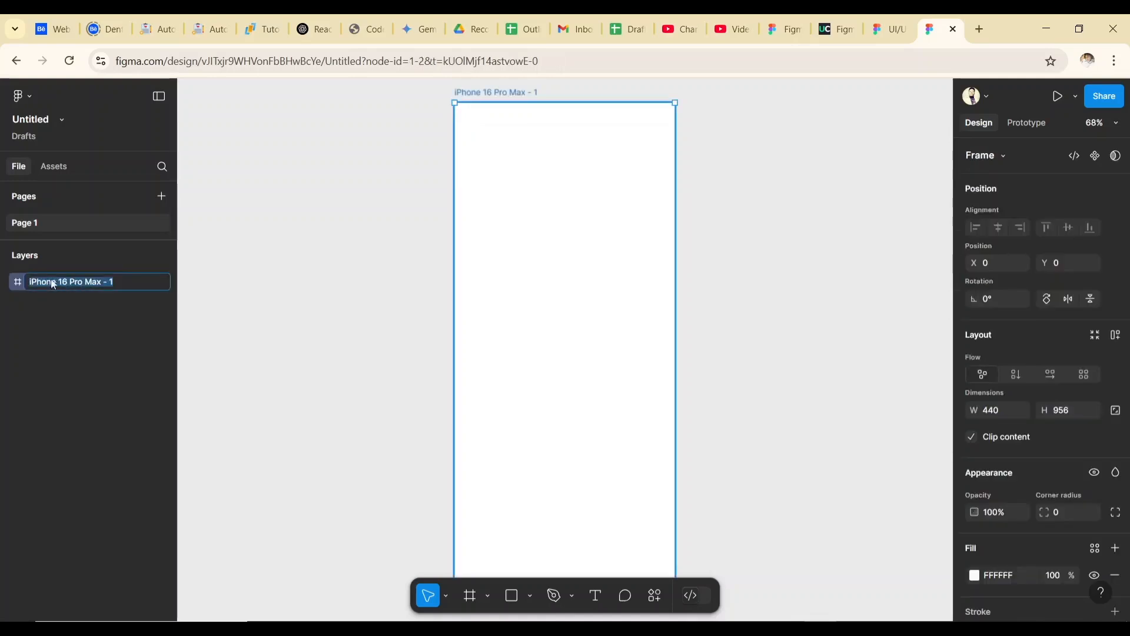
pyautogui.click(90, 316)
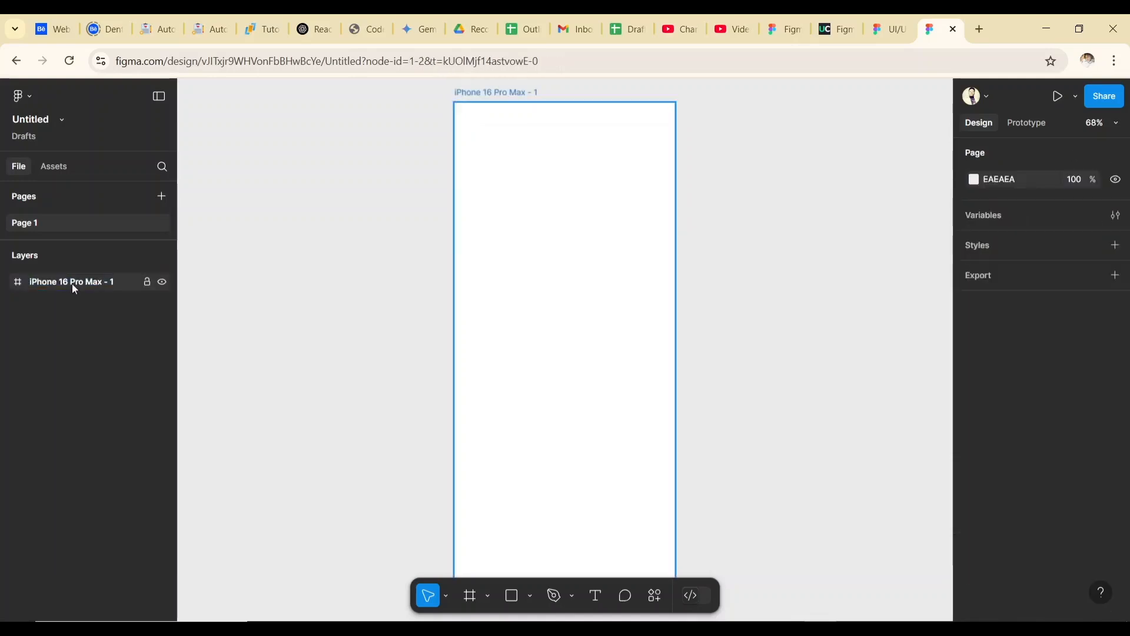
pyautogui.click(71, 284)
pyautogui.rightClick(71, 283)
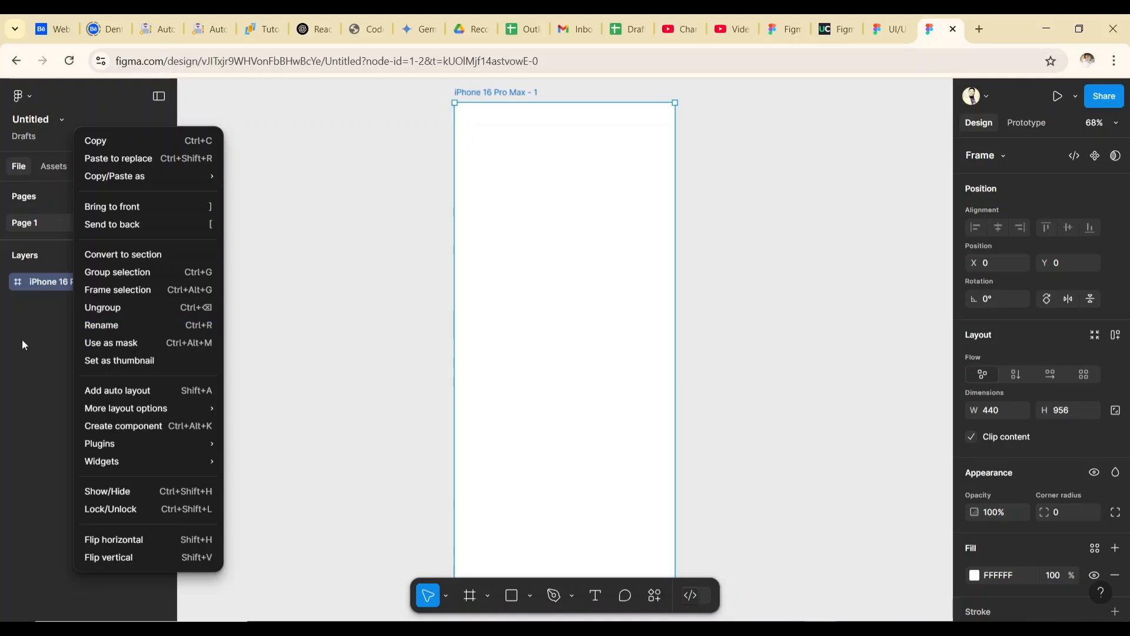
pyautogui.click(48, 303)
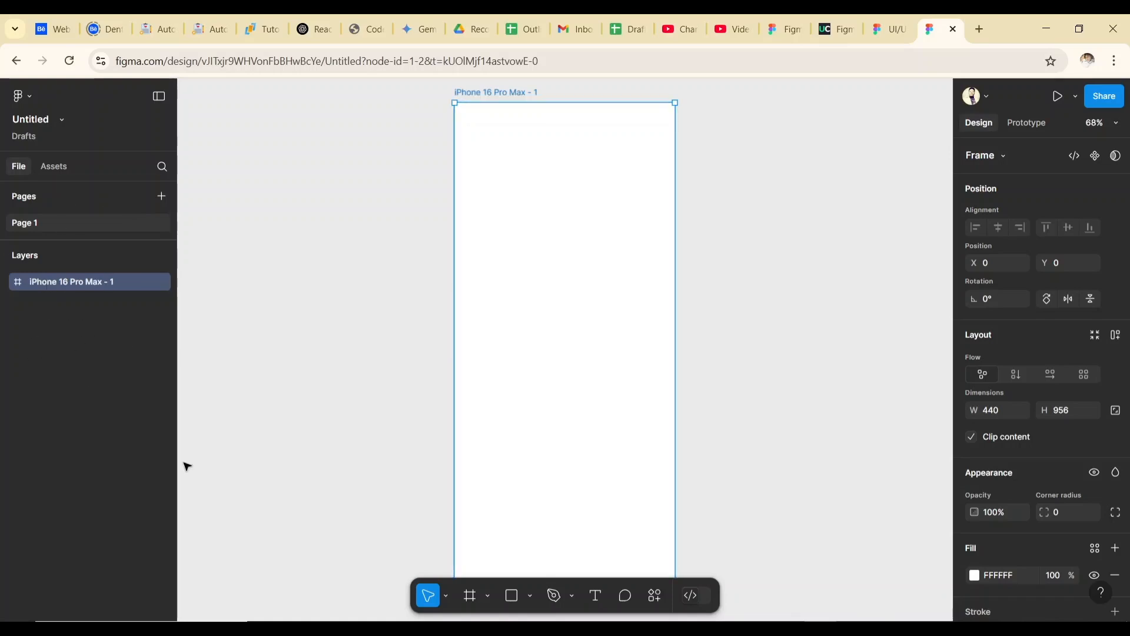
# Draw a full-width rectangle of about 440 × 63 along the upper edge of the phone frame.
pyautogui.click(513, 597)
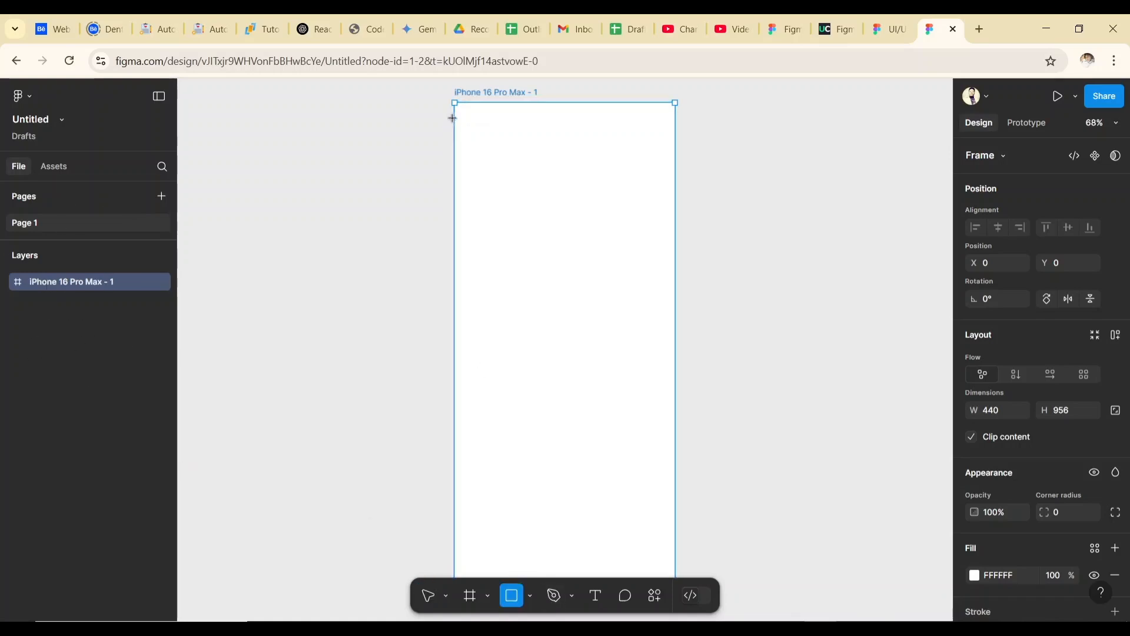
pyautogui.moveTo(455, 102); pyautogui.dragTo(675, 134)
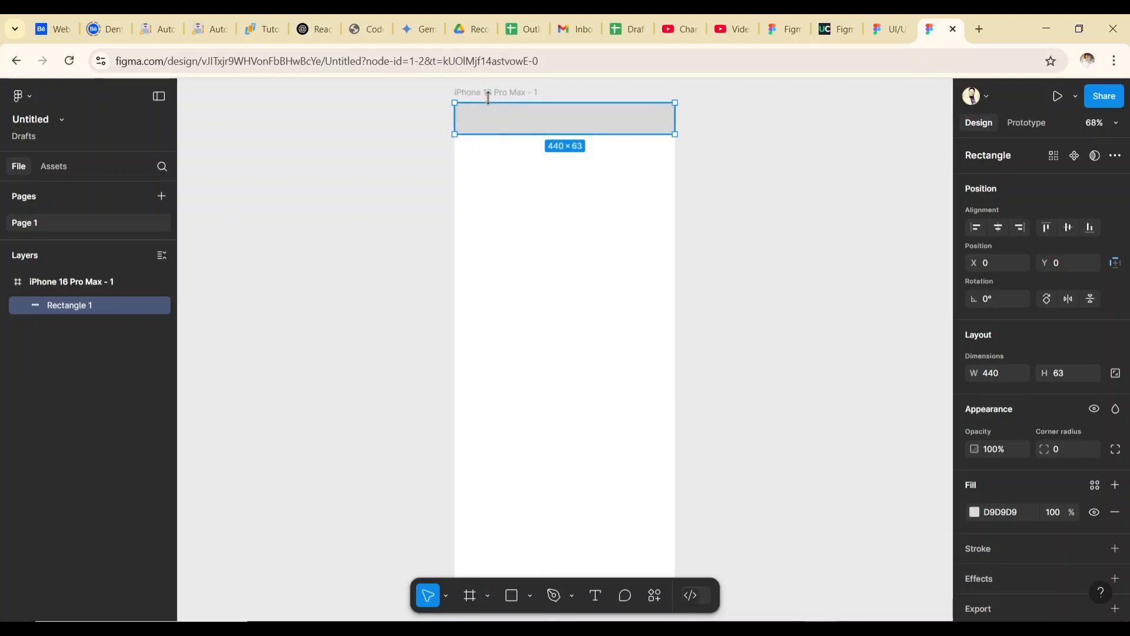
pyautogui.doubleClick(23, 225)
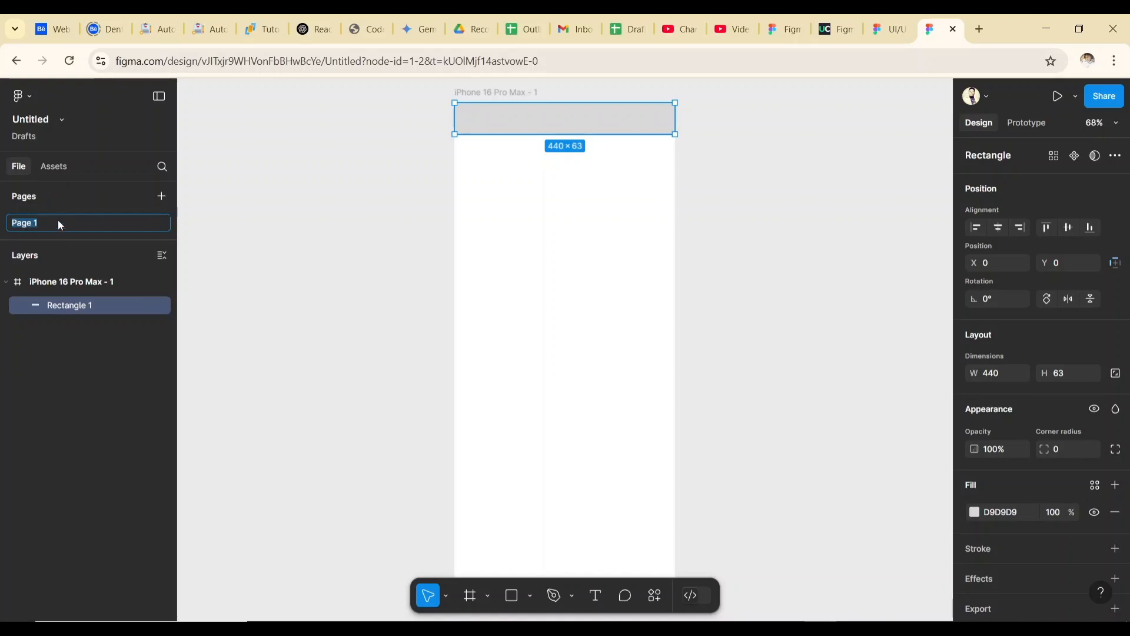
pyautogui.click(59, 252)
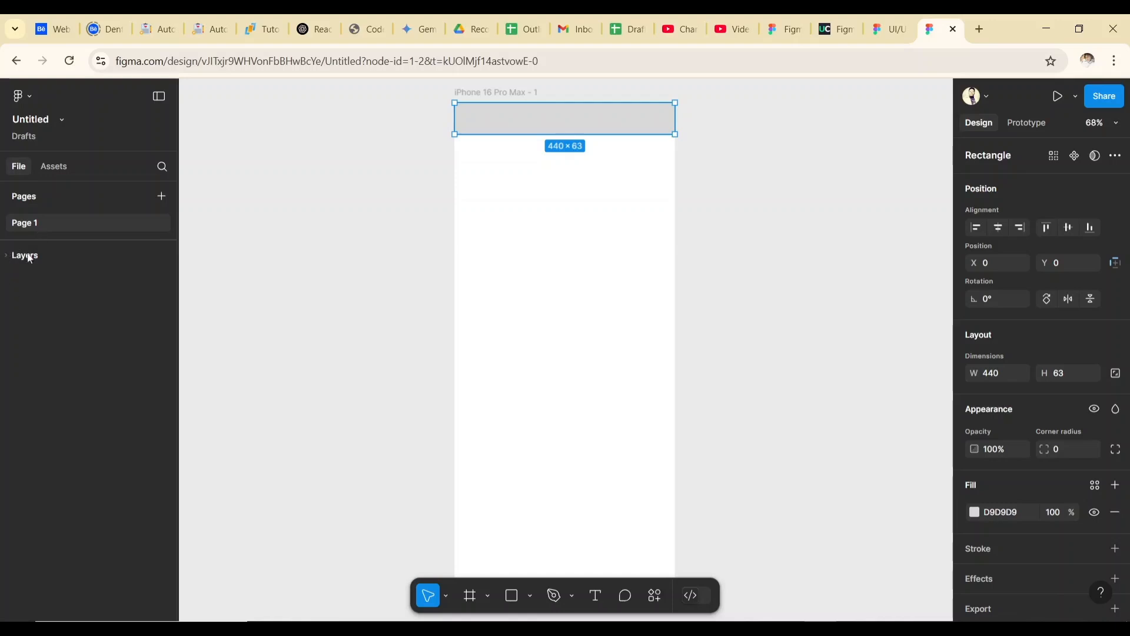
pyautogui.click(9, 257)
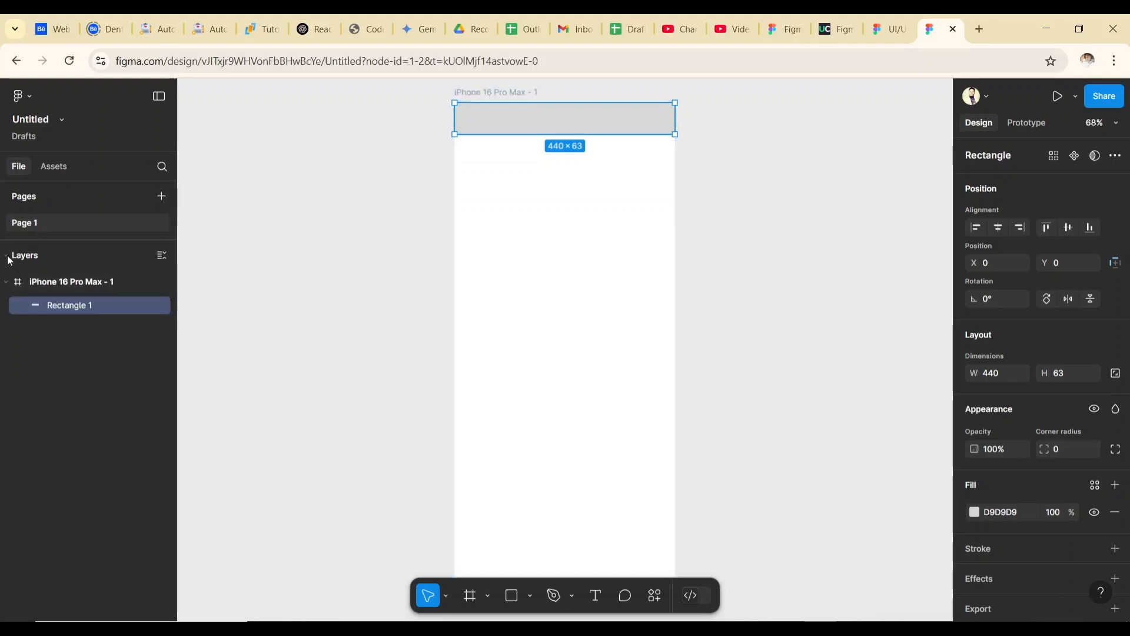
pyautogui.click(9, 257)
pyautogui.click(9, 257)
pyautogui.click(8, 284)
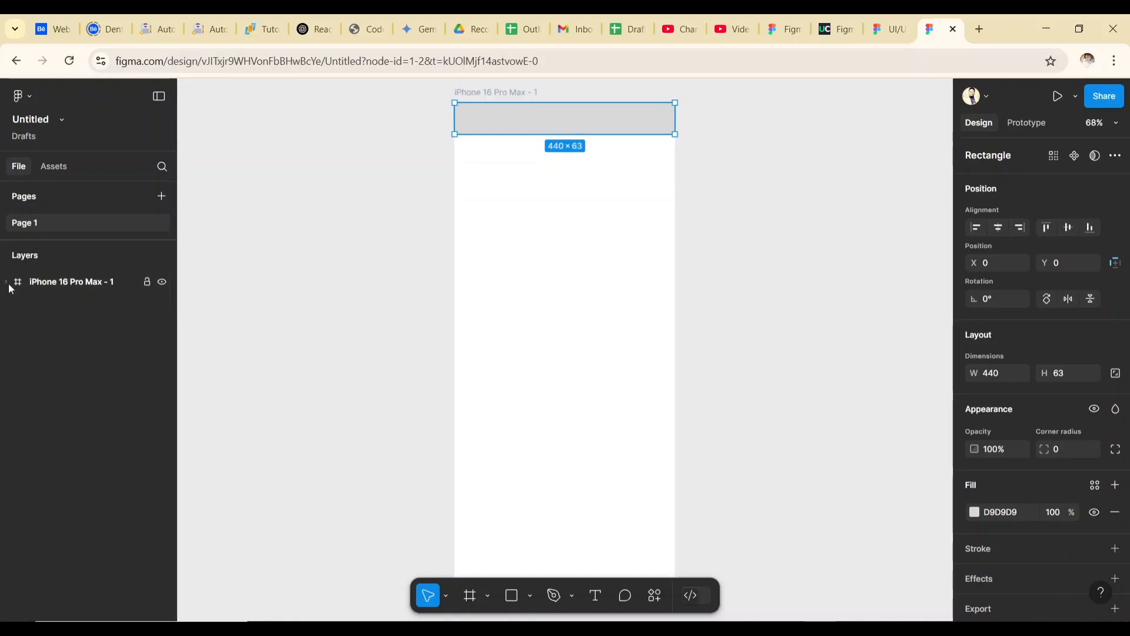
pyautogui.click(9, 284)
pyautogui.click(8, 284)
pyautogui.click(9, 282)
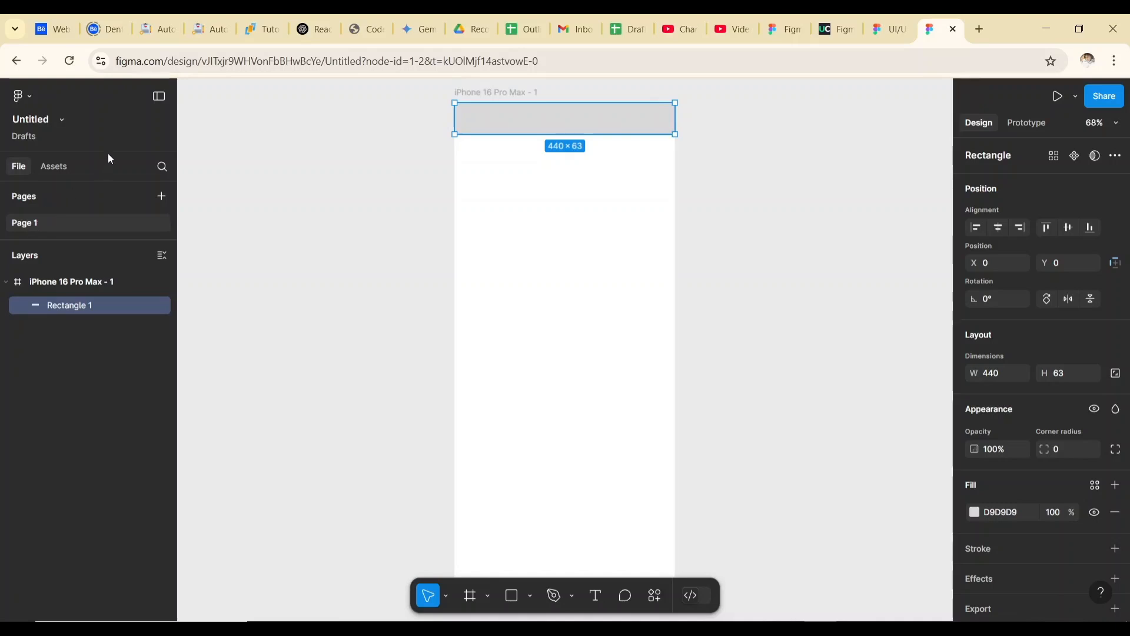
# Show the file's available asset libraries and rename the file as E-Commerce Project.
pyautogui.click(51, 168)
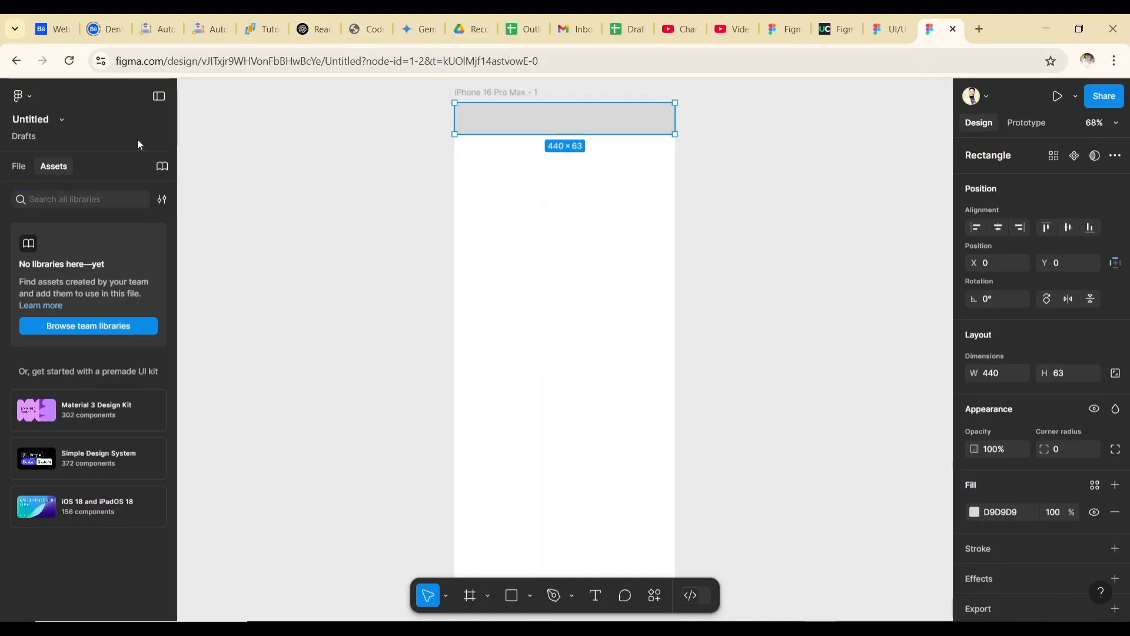
pyautogui.click(40, 119)
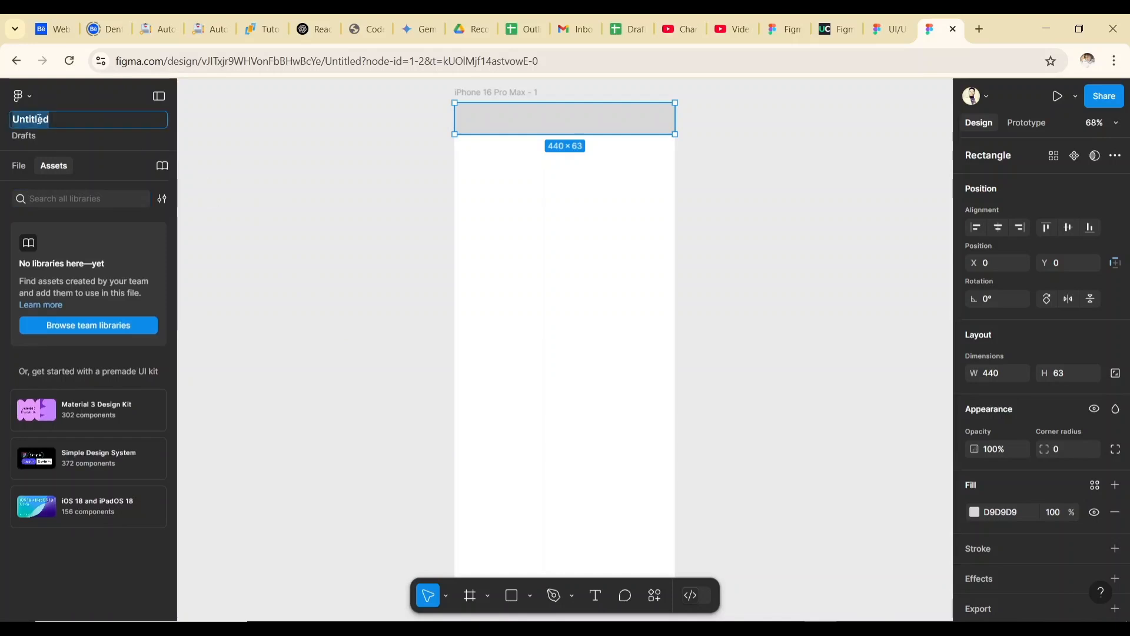
pyautogui.write('E')
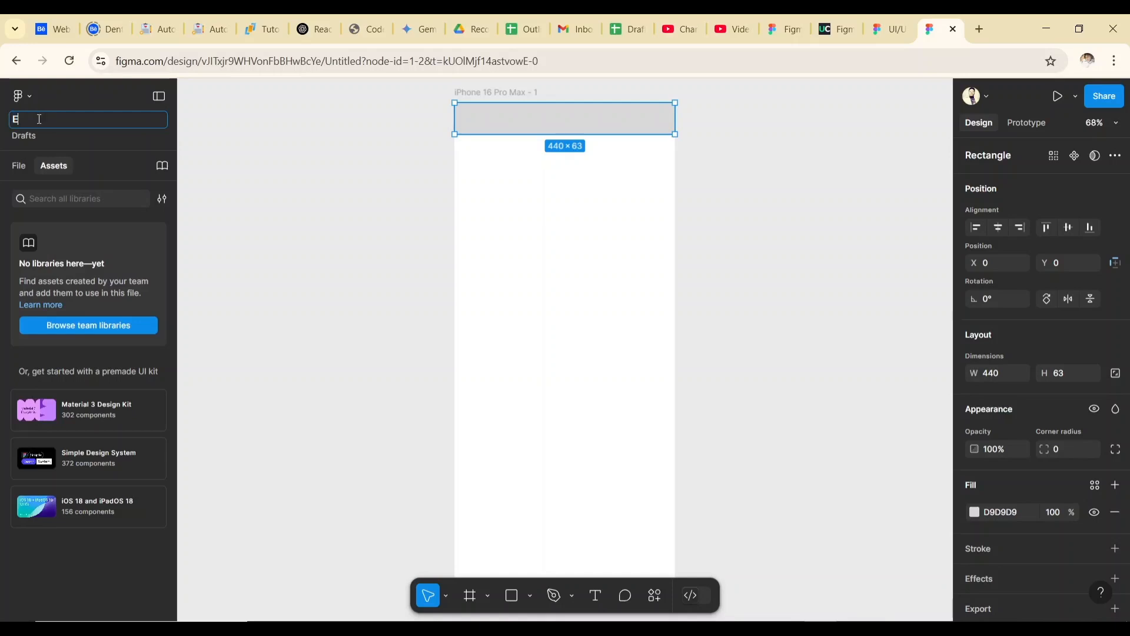
pyautogui.write('-Com')
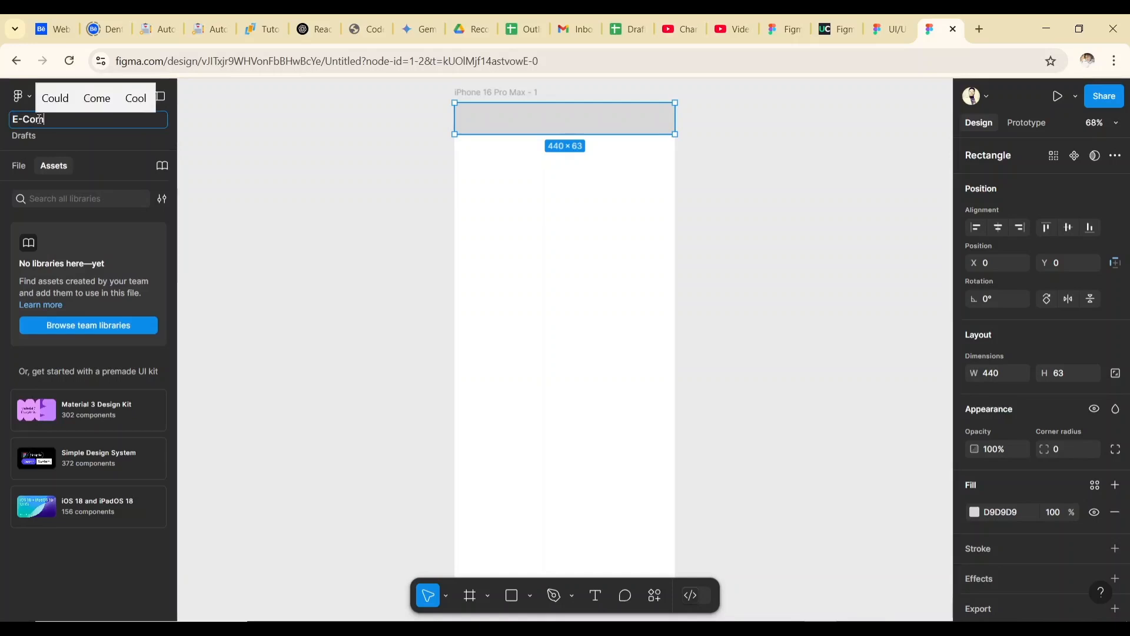
pyautogui.write('merce P')
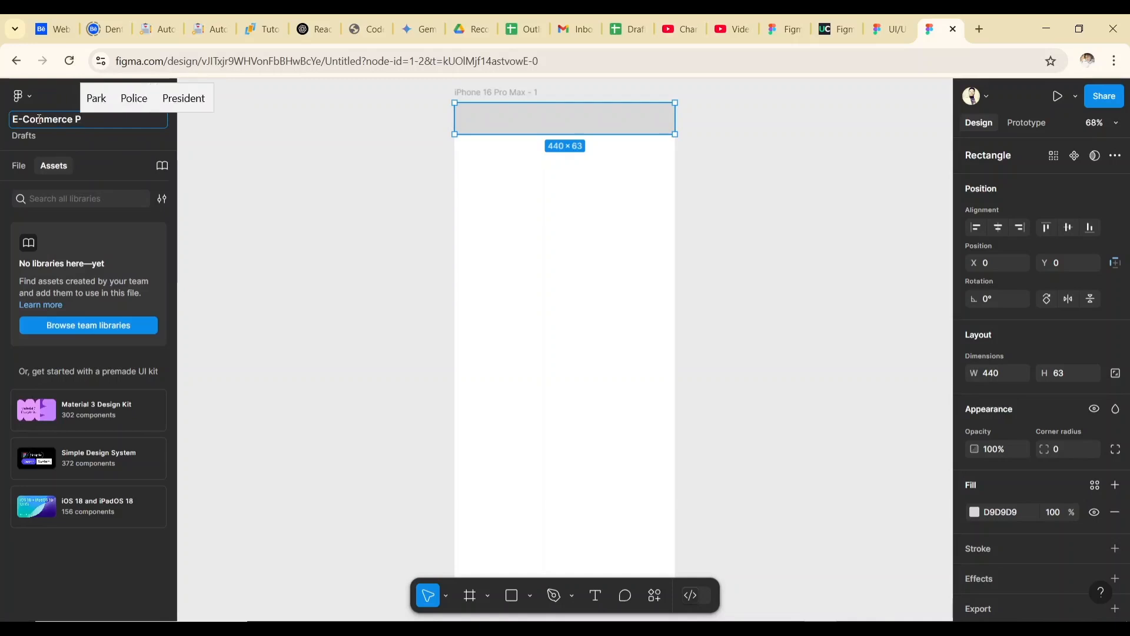
pyautogui.write('roject')
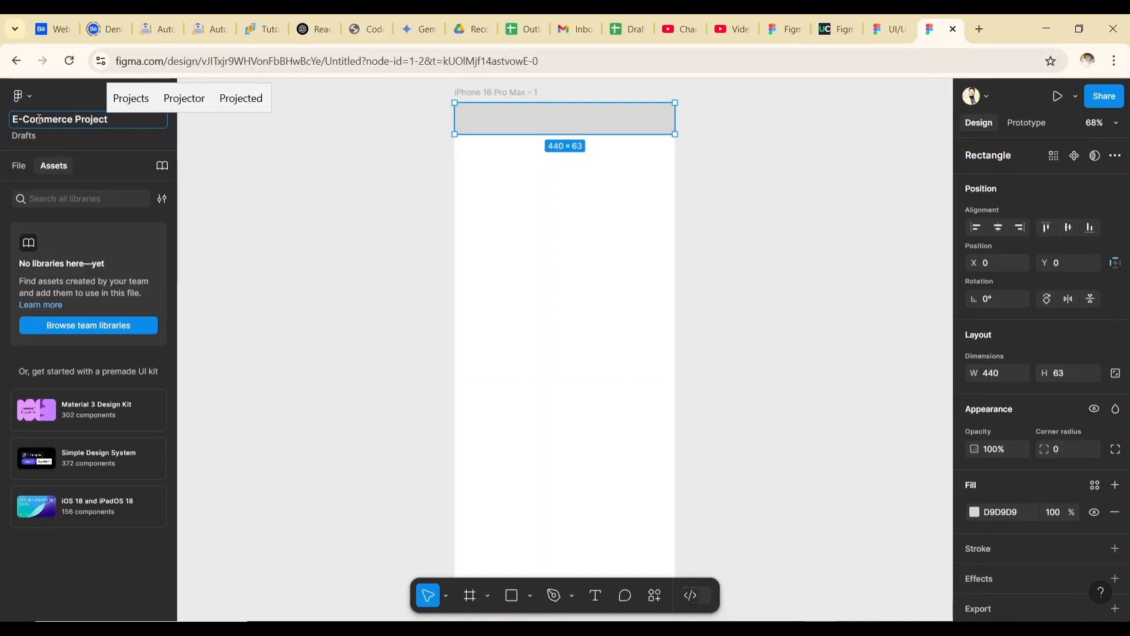
pyautogui.click(259, 159)
pyautogui.click(262, 163)
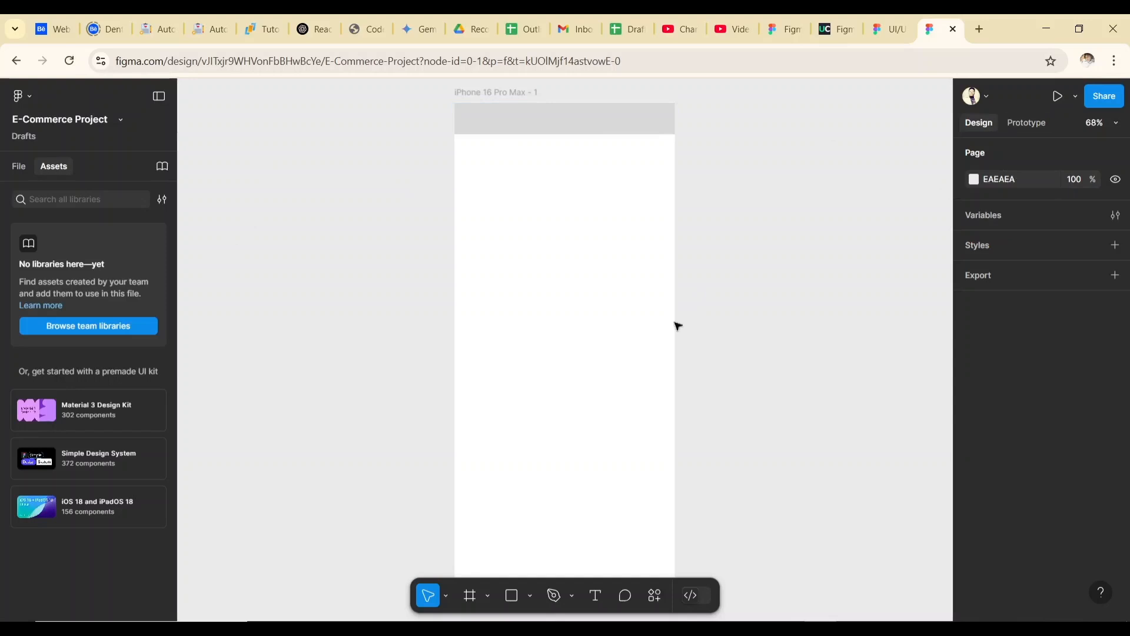
# Draw a full-width rectangle of about 440 × 126 directly below the first one and lighten its fill to E8E8E8.
pyautogui.click(511, 595)
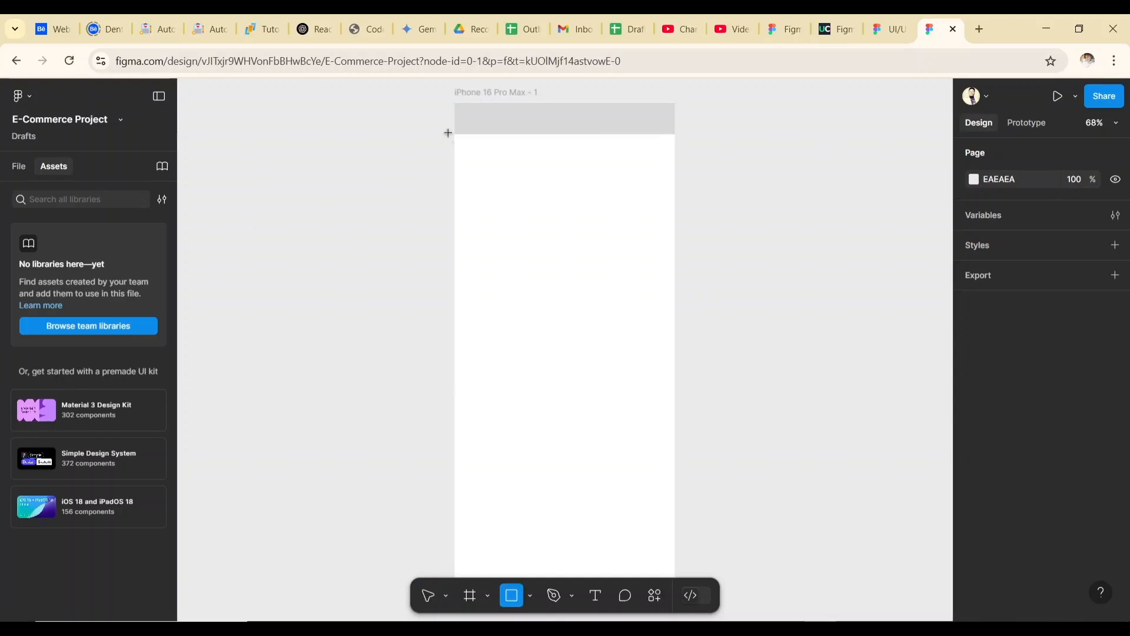
pyautogui.moveTo(454, 133); pyautogui.dragTo(675, 197)
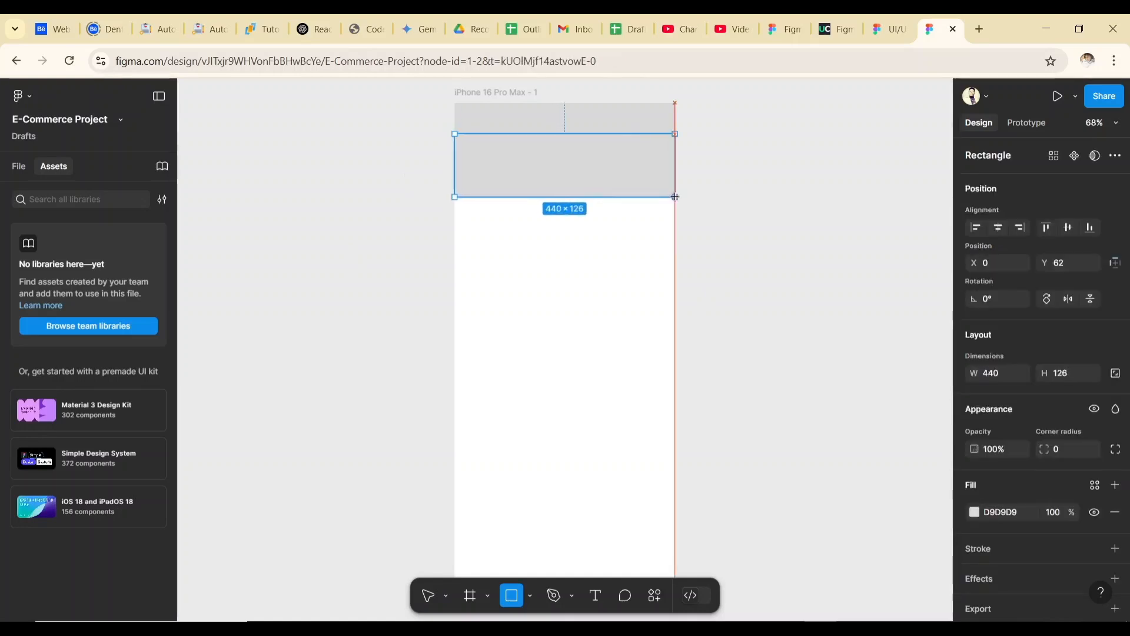
pyautogui.click(975, 512)
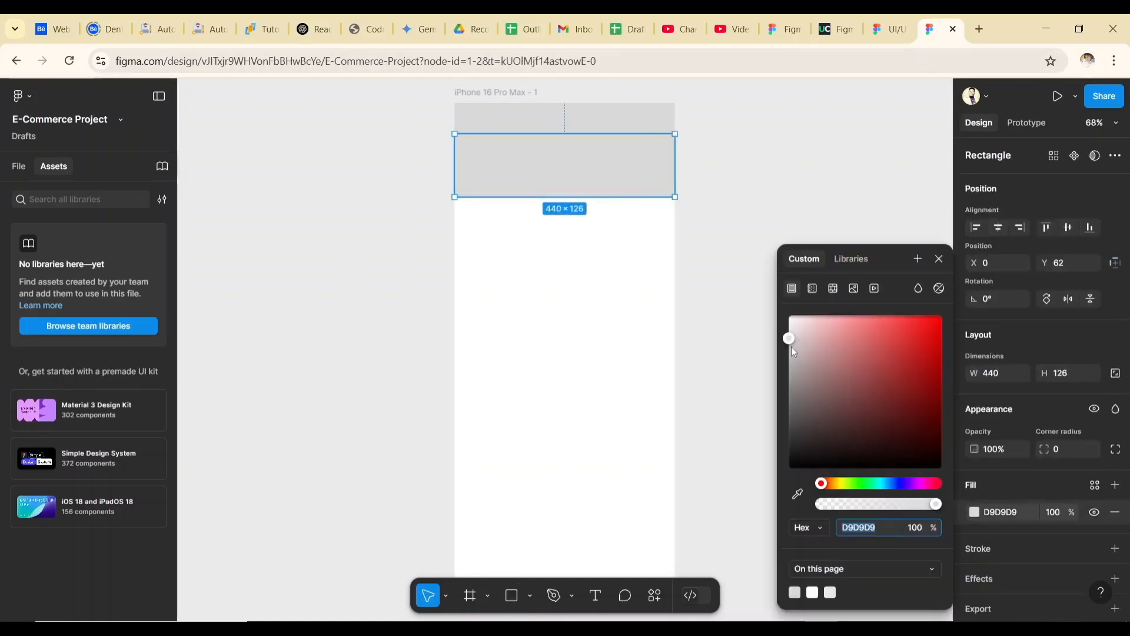
pyautogui.moveTo(794, 351); pyautogui.dragTo(773, 329)
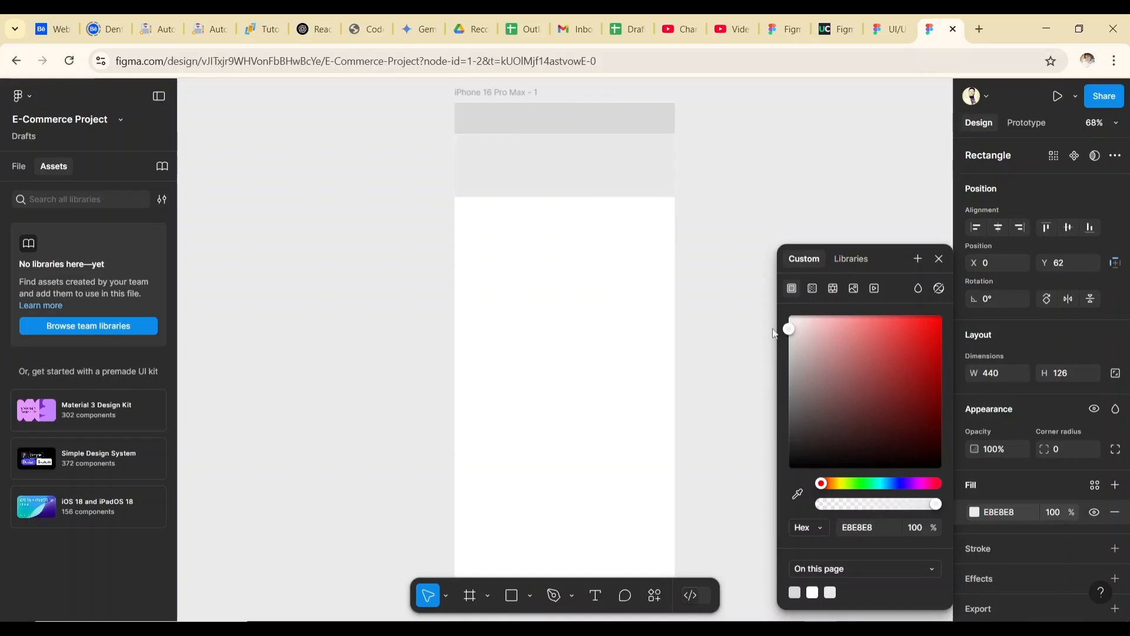
pyautogui.click(737, 241)
pyautogui.click(574, 174)
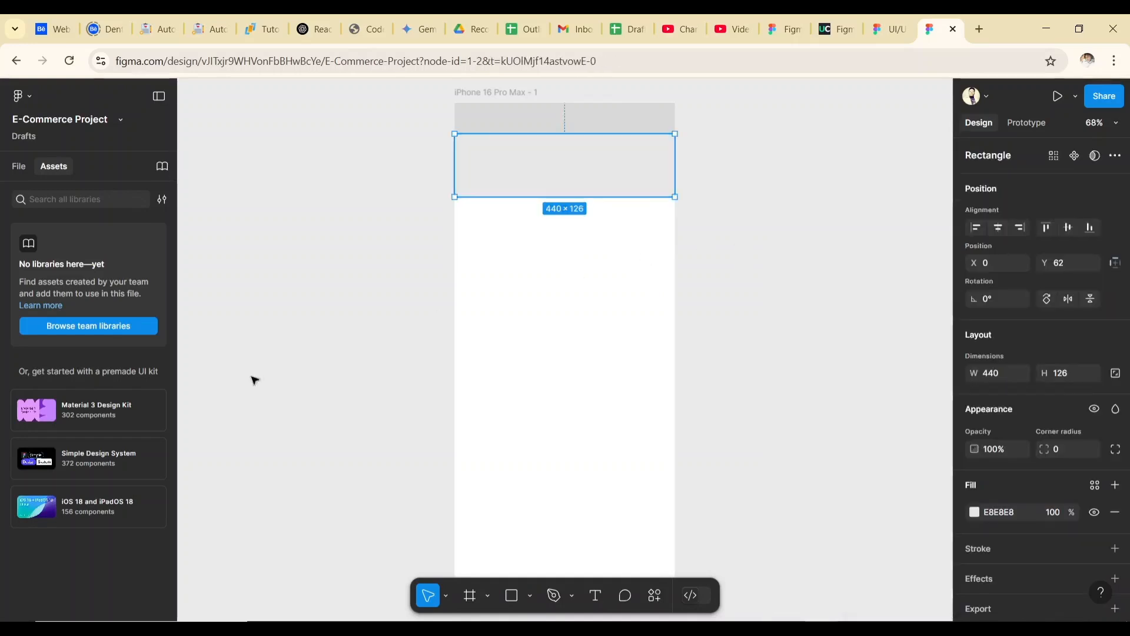
# Show the file's layer list and select Rectangle 1 and Rectangle 2 in turn to identify them in the frame.
pyautogui.click(16, 167)
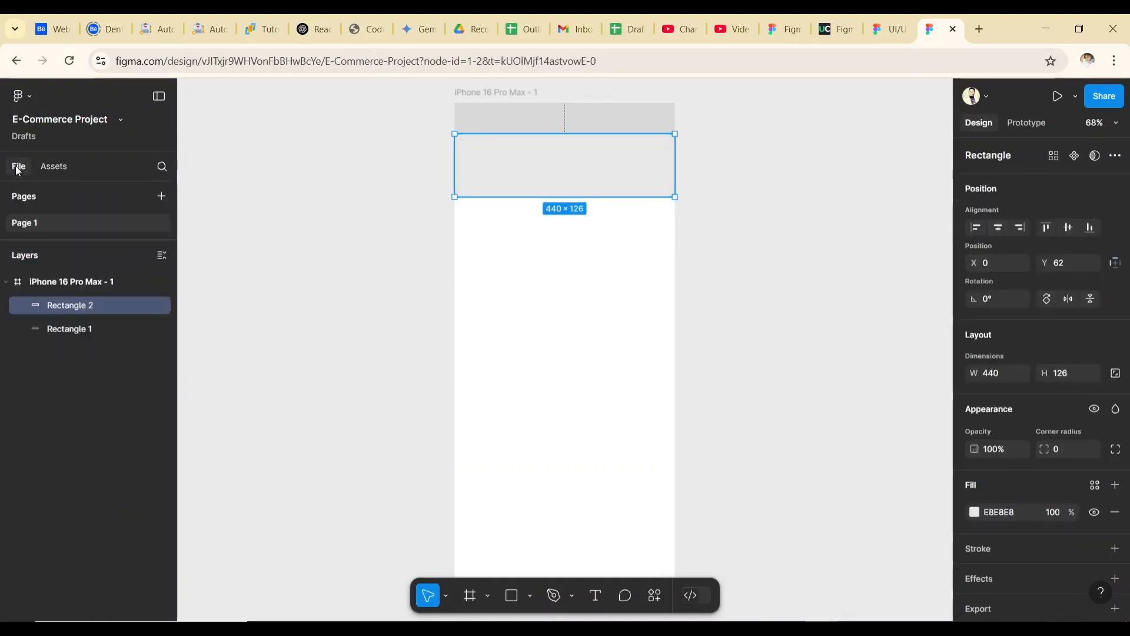
pyautogui.click(81, 331)
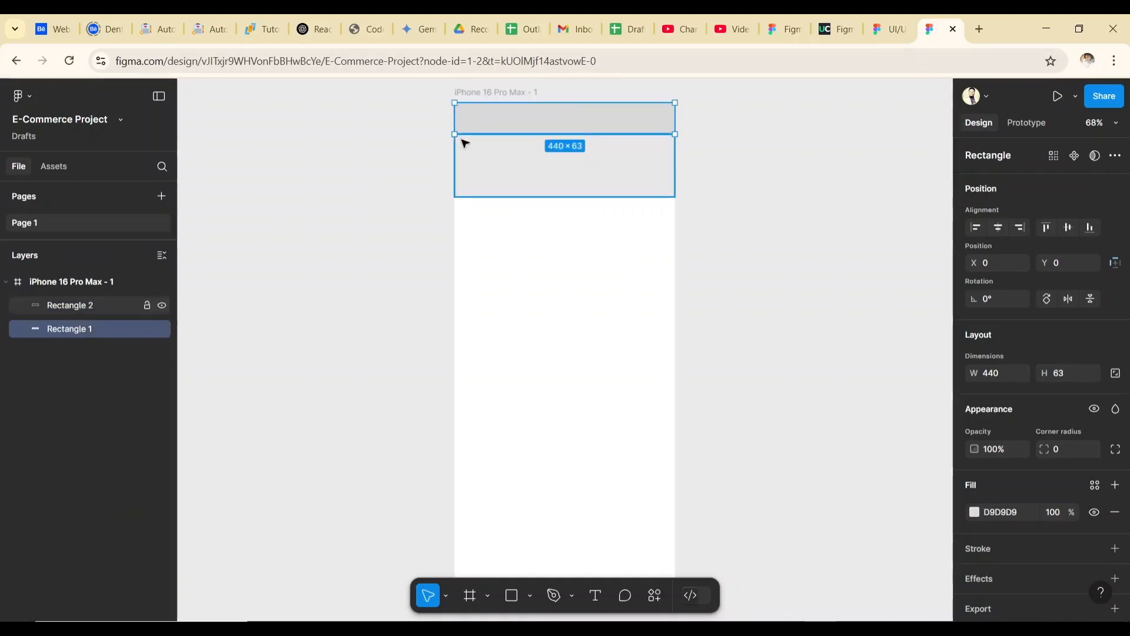
pyautogui.click(76, 306)
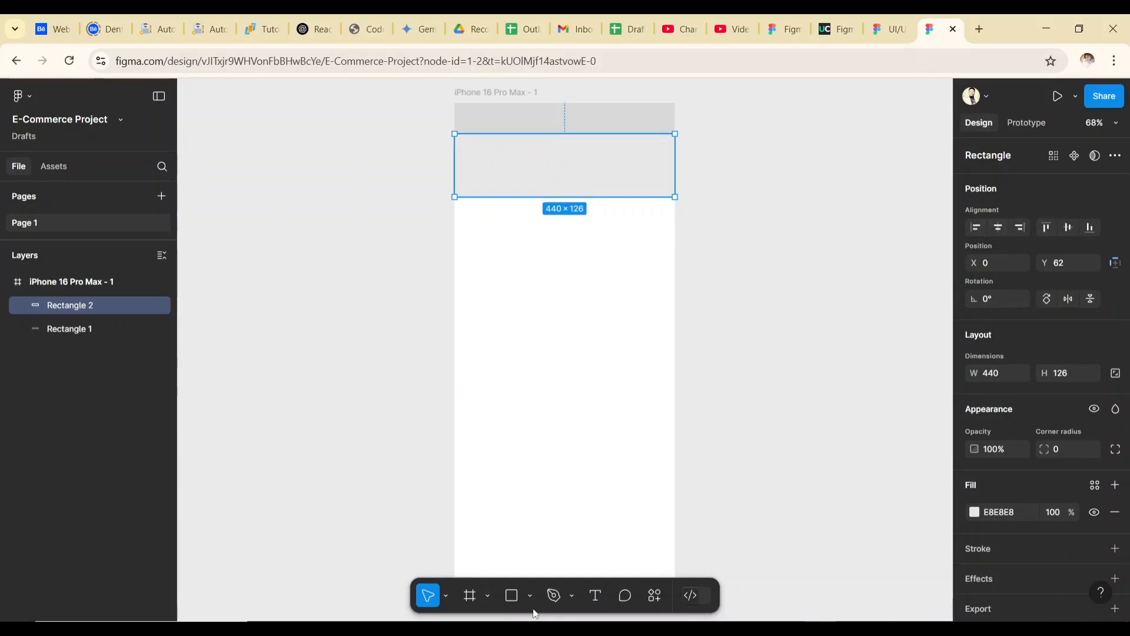
# Try the horizontal and vertical alignments on Rectangle 2 at about 184 × 126, and restore it to full width below Rectangle 1.
pyautogui.moveTo(676, 167); pyautogui.dragTo(581, 353)
pyautogui.click(975, 230)
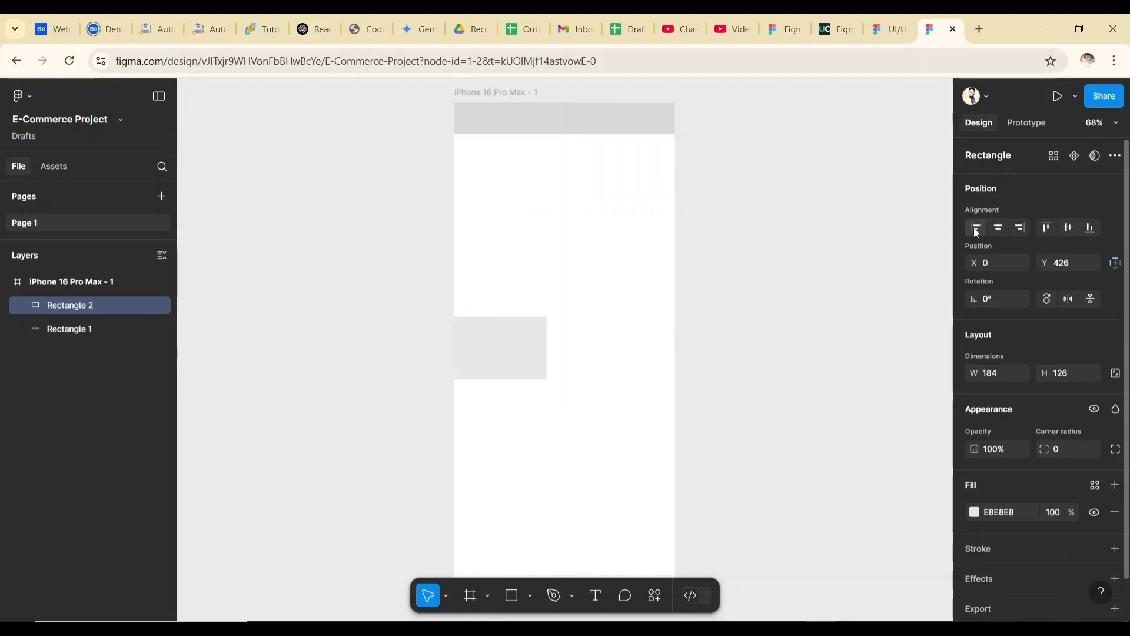
pyautogui.click(998, 228)
pyautogui.click(1019, 229)
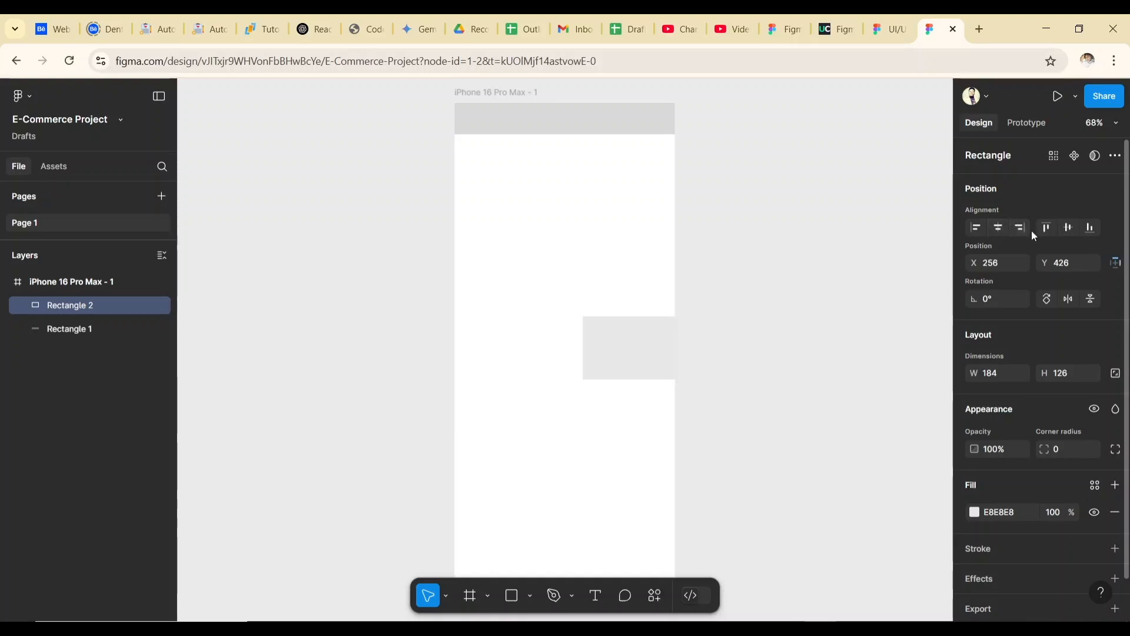
pyautogui.click(1045, 231)
pyautogui.click(1068, 230)
pyautogui.click(1089, 231)
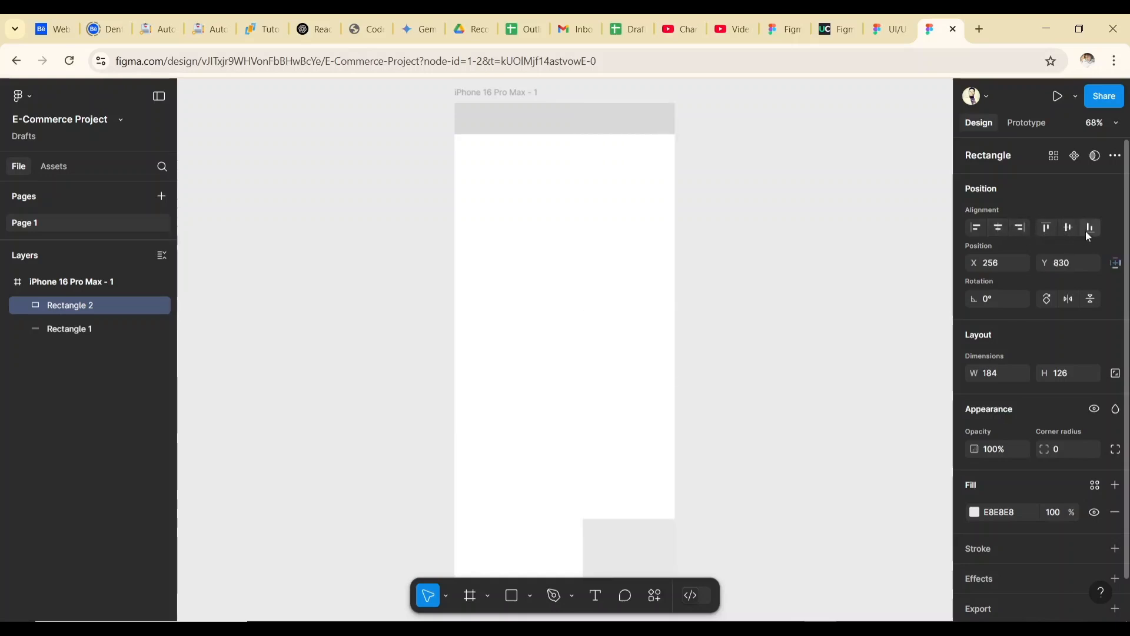
pyautogui.click(975, 228)
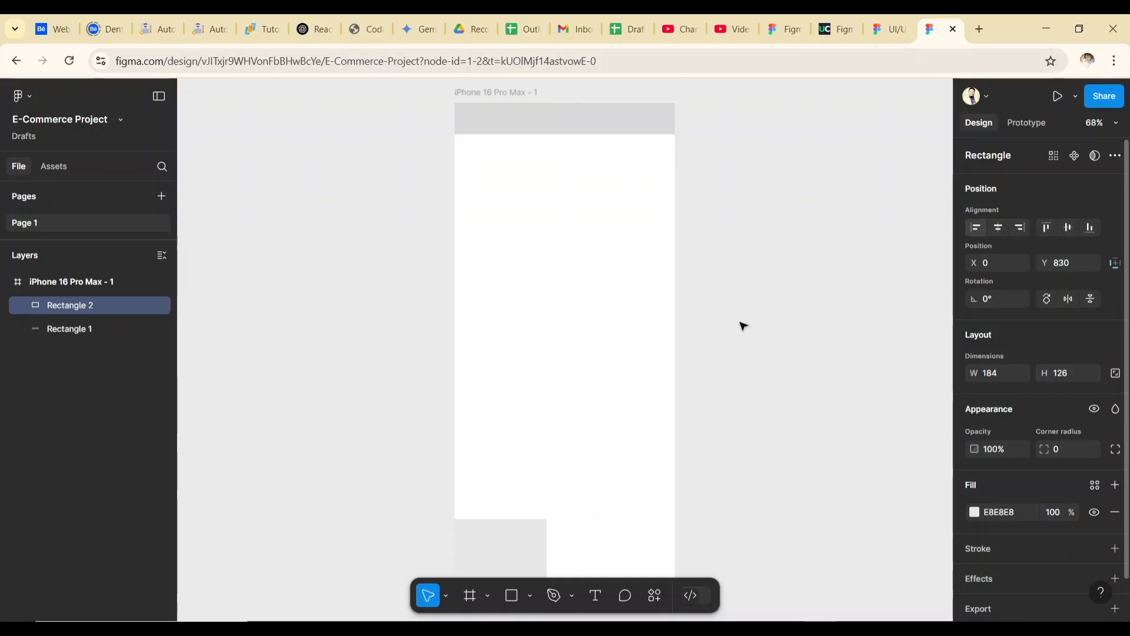
pyautogui.moveTo(492, 574); pyautogui.dragTo(673, 189)
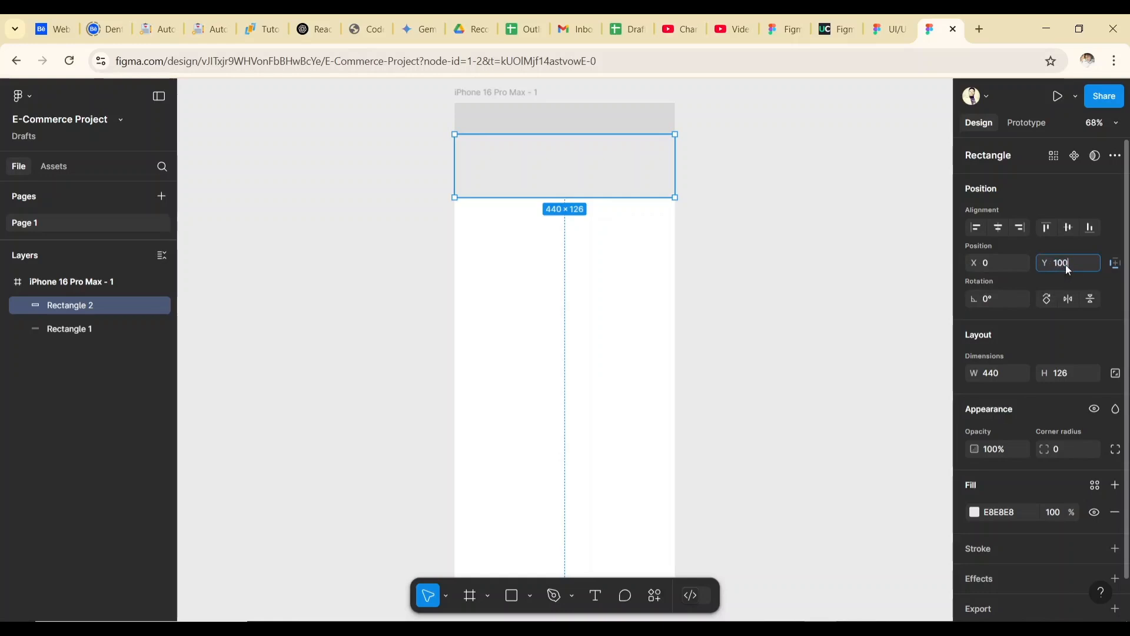
# Try moving Rectangle 2 to Y 100 and X 21, and return it to X 0 directly below Rectangle 1.
pyautogui.press('Return')
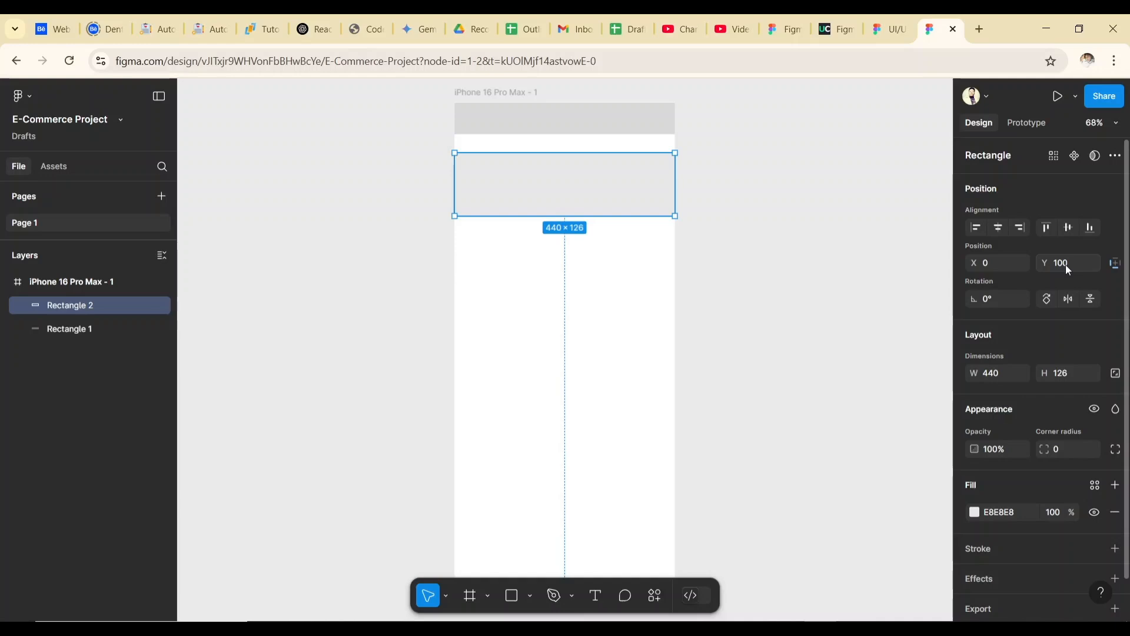
pyautogui.click(997, 265)
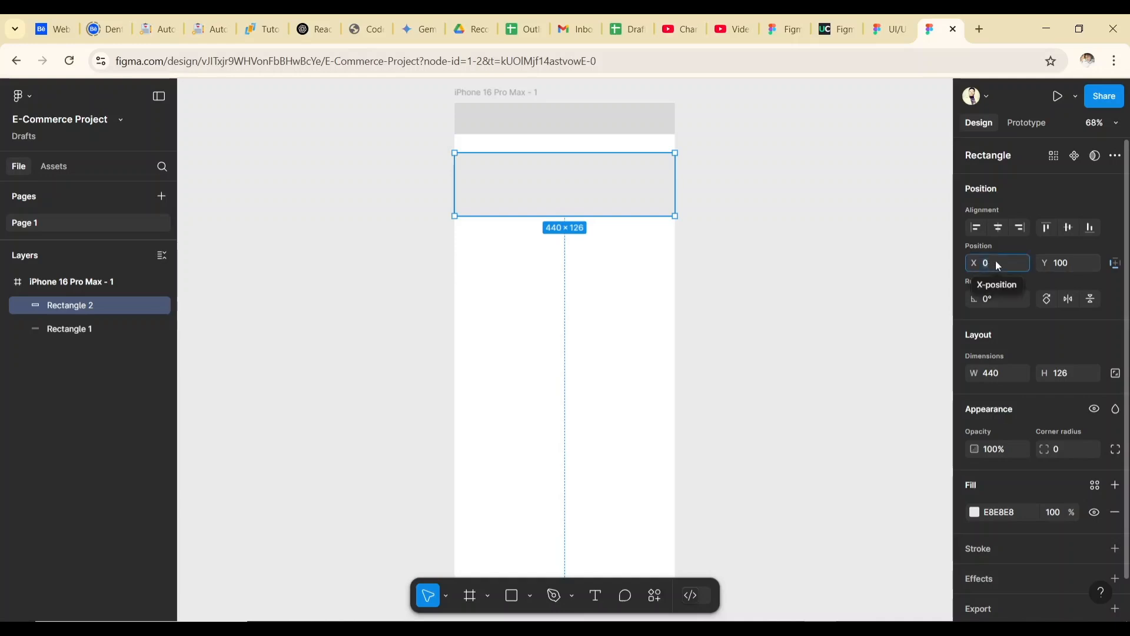
pyautogui.moveTo(974, 263)
pyautogui.mouseDown()
pyautogui.moveTo(1127, 254)
pyautogui.moveTo(935, 257)
pyautogui.moveTo(775, 285)
pyautogui.moveTo(10, 282)
pyautogui.moveTo(36, 268)
pyautogui.moveTo(1116, 284)
pyautogui.moveTo(807, 301)
pyautogui.moveTo(1018, 264)
pyautogui.moveTo(959, 270)
pyautogui.mouseUp()
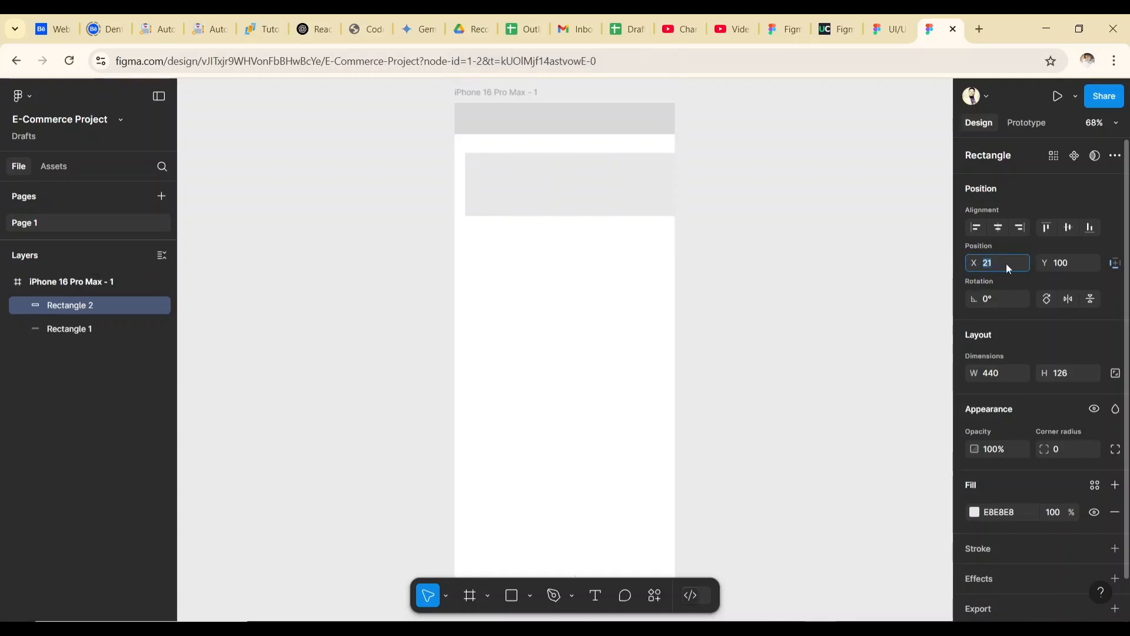
pyautogui.write('0')
pyautogui.press('Return')
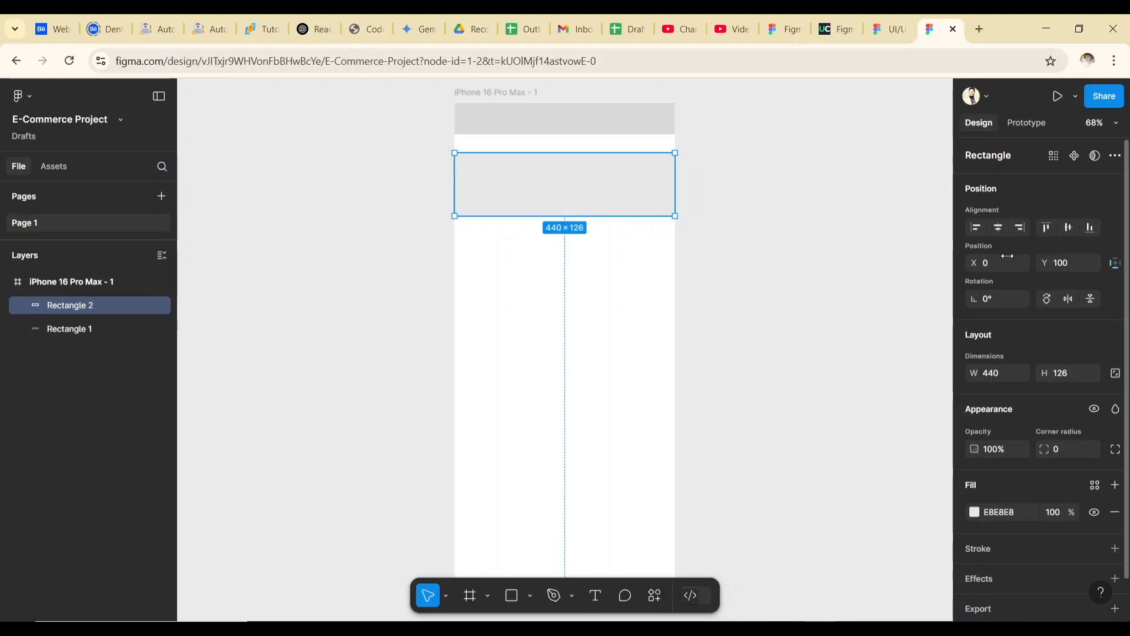
pyautogui.moveTo(573, 183); pyautogui.dragTo(571, 167)
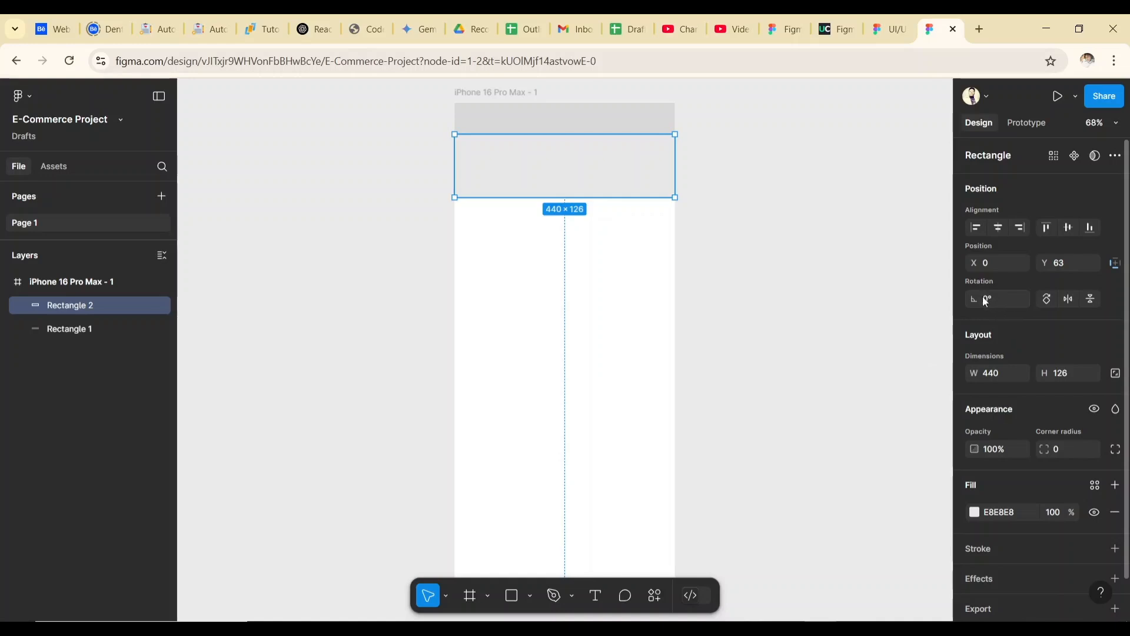
# Try rotating Rectangle 2 by 2° and reset its rotation to 0°.
pyautogui.moveTo(970, 302)
pyautogui.mouseDown()
pyautogui.moveTo(876, 312)
pyautogui.moveTo(969, 302)
pyautogui.mouseUp()
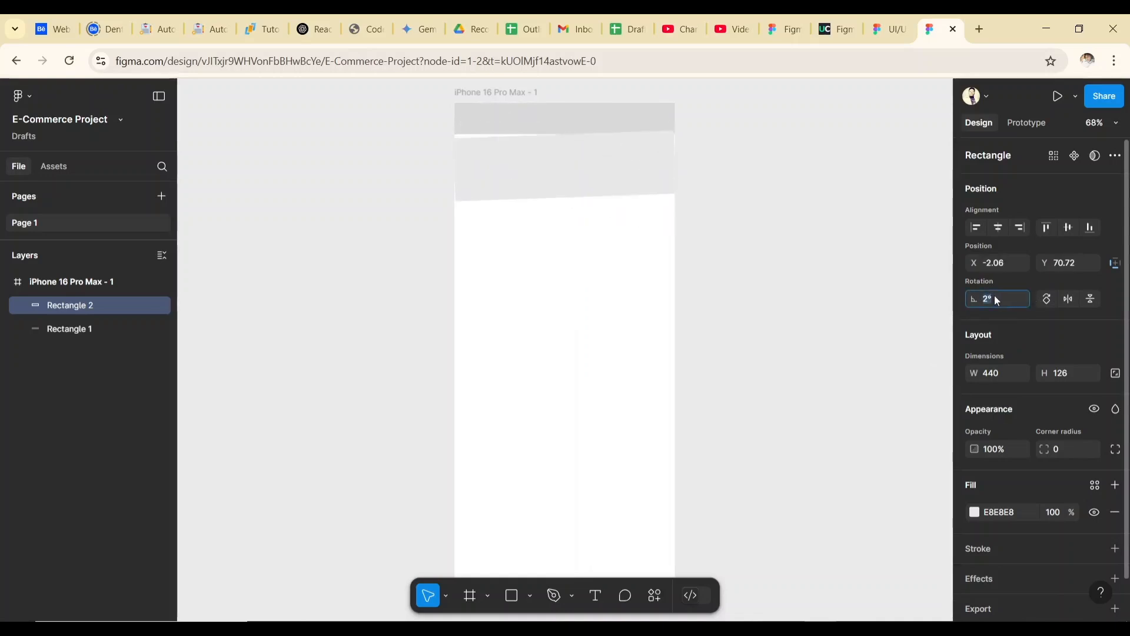
pyautogui.write('0')
pyautogui.press('Return')
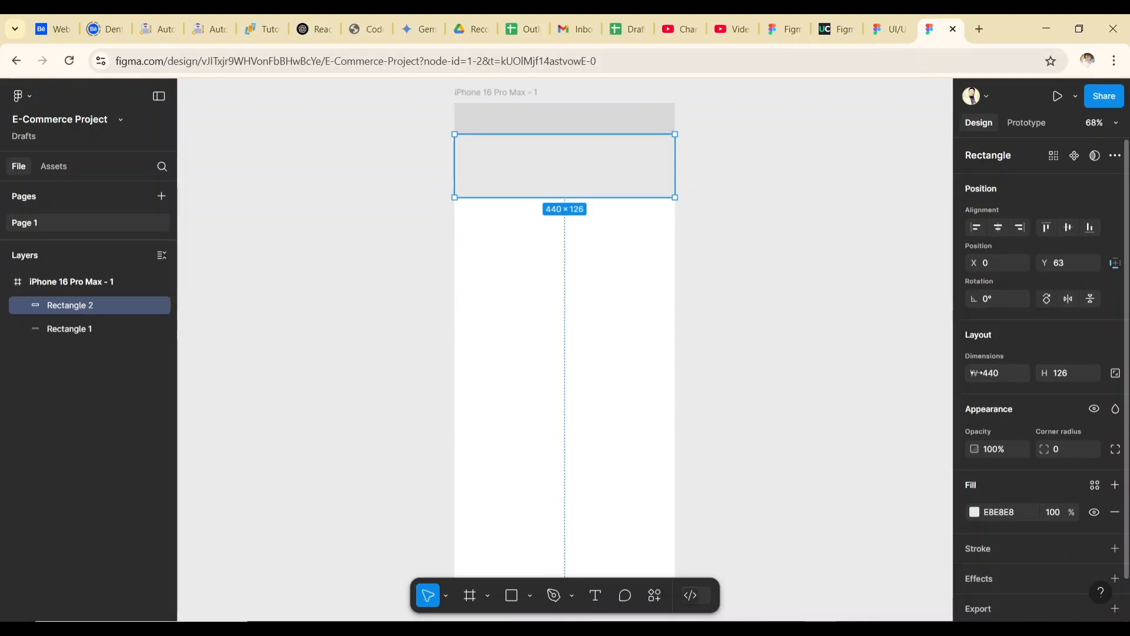
# Set the height of Rectangle 2 to 400, keeping its width at 440.
pyautogui.click(1008, 377)
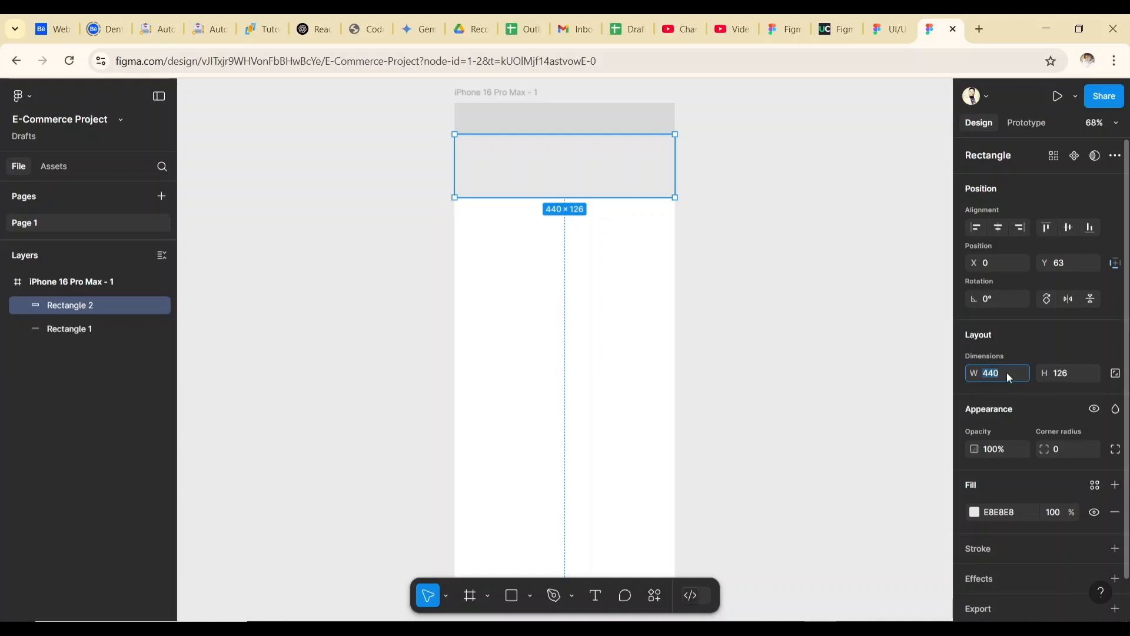
pyautogui.click(1069, 375)
pyautogui.press('Return')
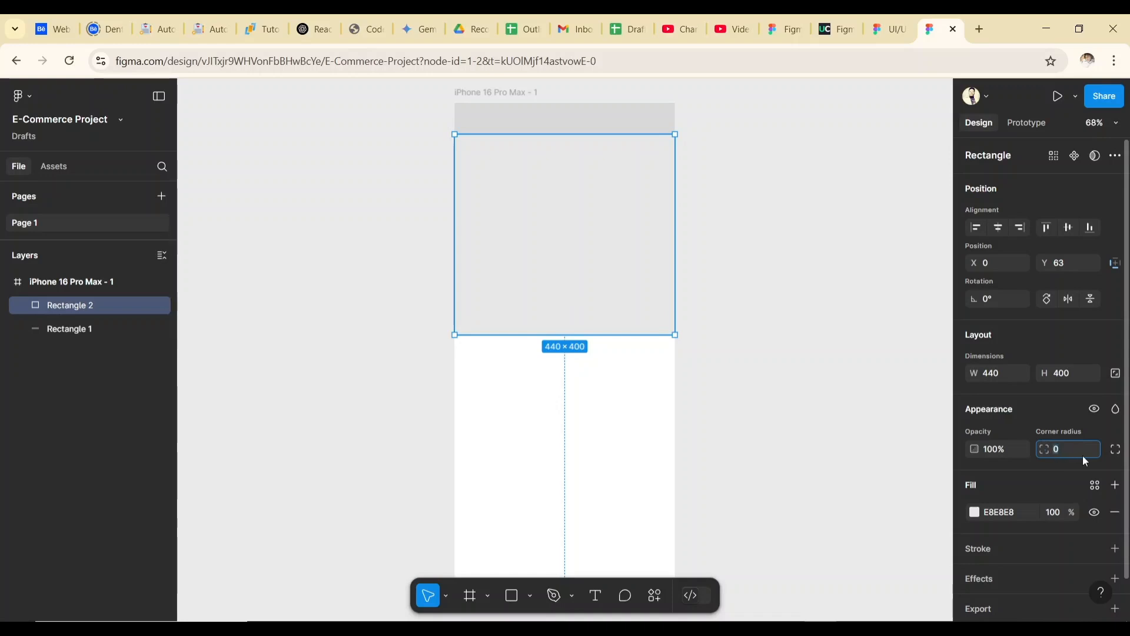
# Try a corner radius of 12 on Rectangle 2 and reset the radius to 0.
pyautogui.press('Return')
pyautogui.click(701, 342)
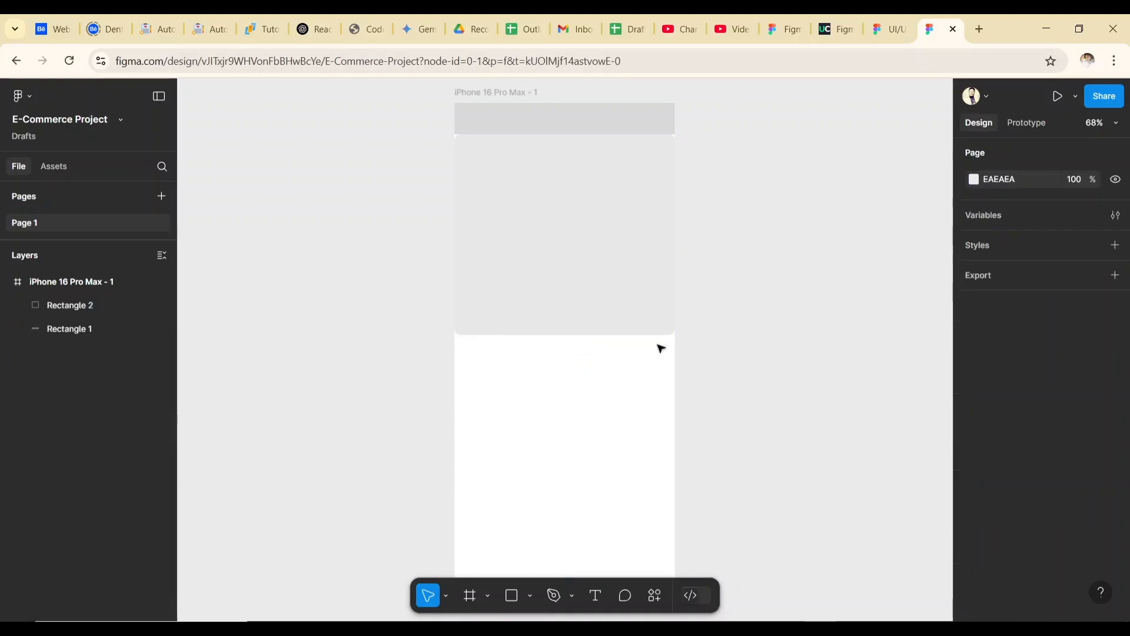
pyautogui.click(643, 301)
pyautogui.click(643, 301)
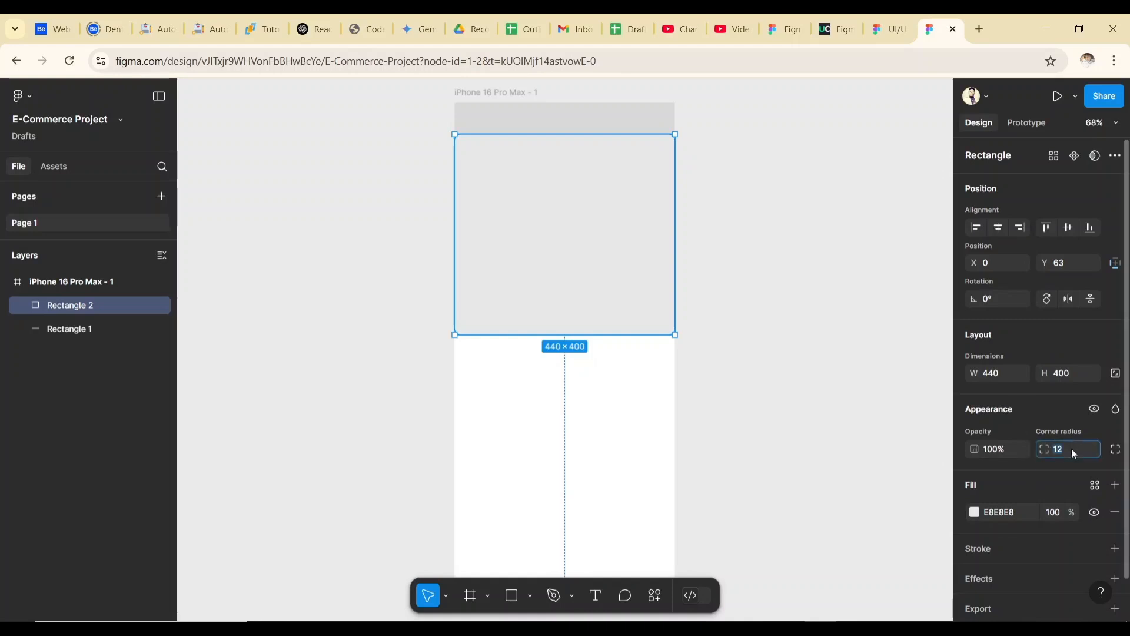
pyautogui.write('0')
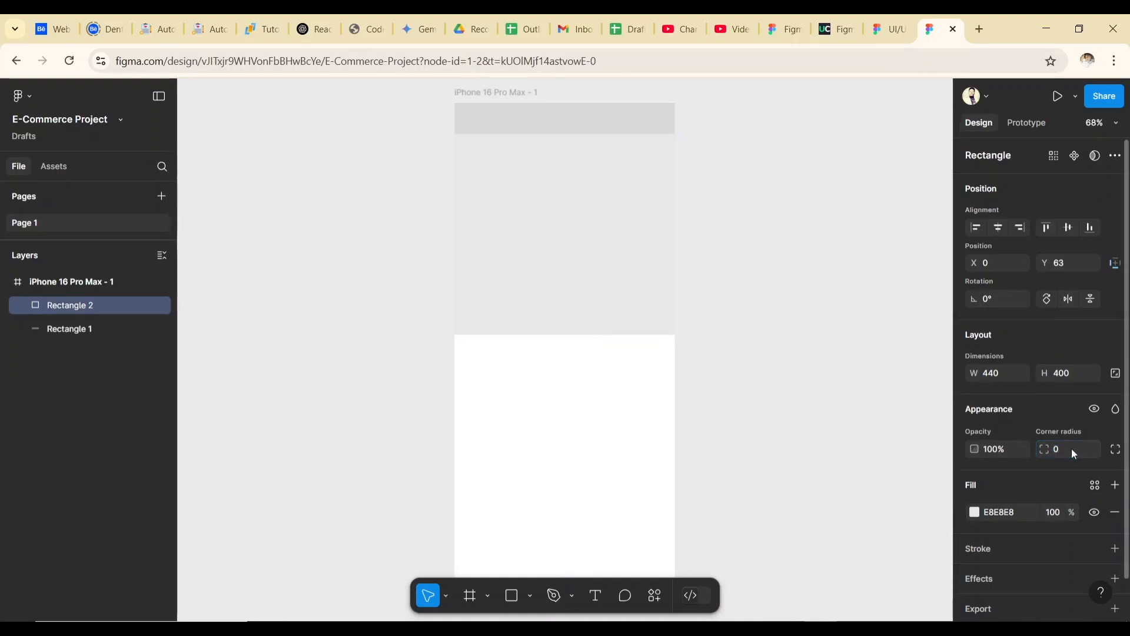
# Show the individual corner radius settings and the corner handles of Rectangle 2.
pyautogui.click(1115, 451)
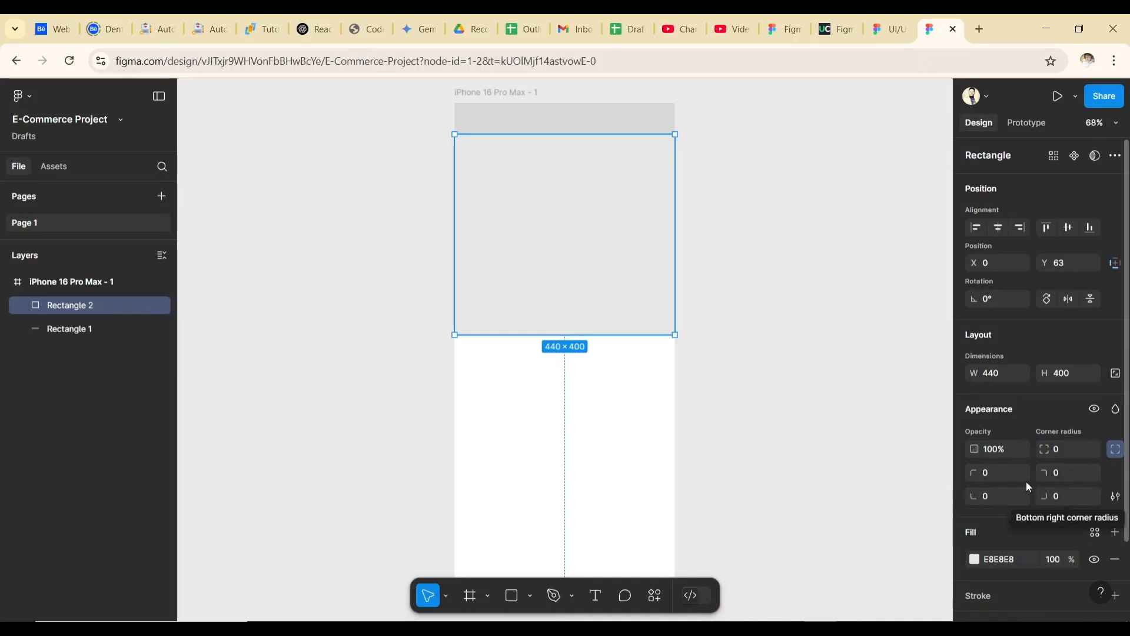
pyautogui.moveTo(671, 326)
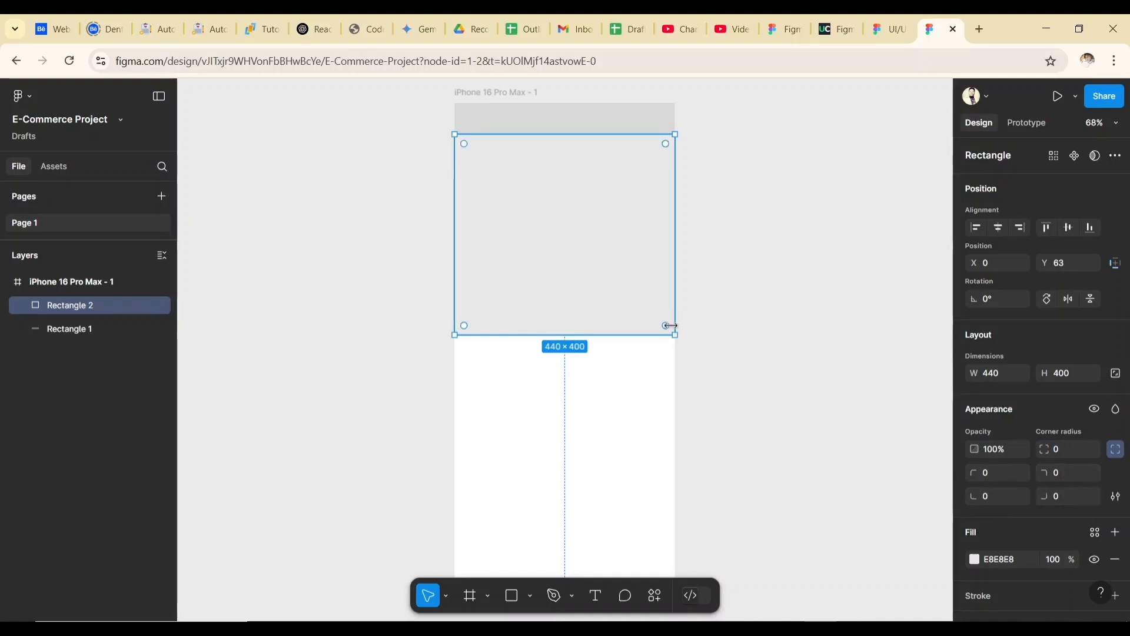
# Change the fill of Rectangle 2 to yellow-green BFD023 using a custom colour.
pyautogui.scroll(-2, 1053, 534)
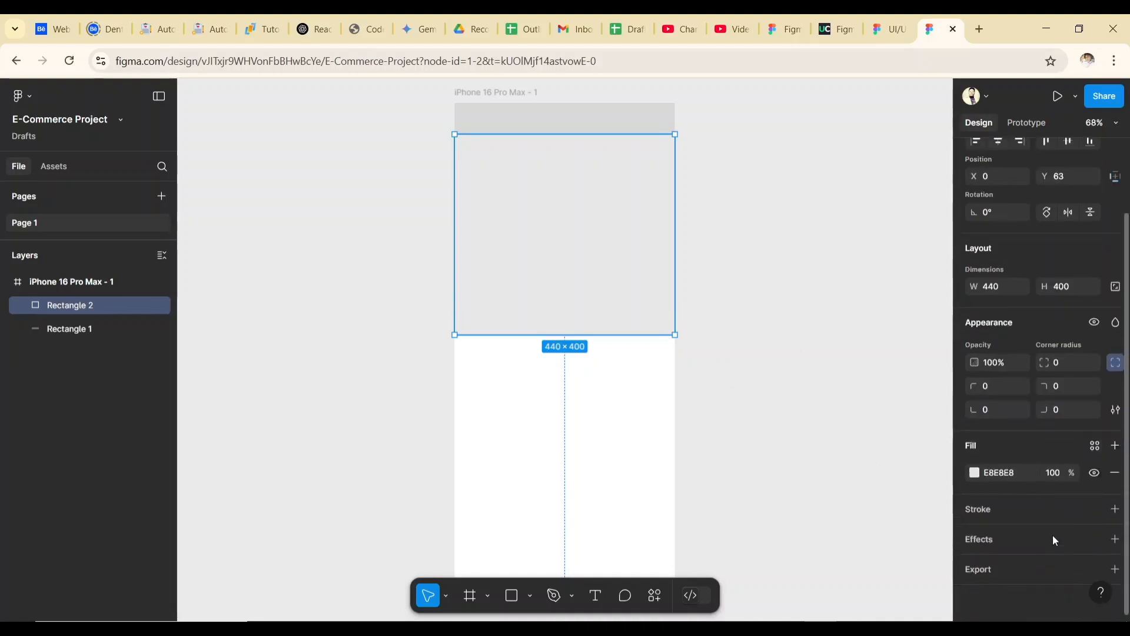
pyautogui.click(975, 474)
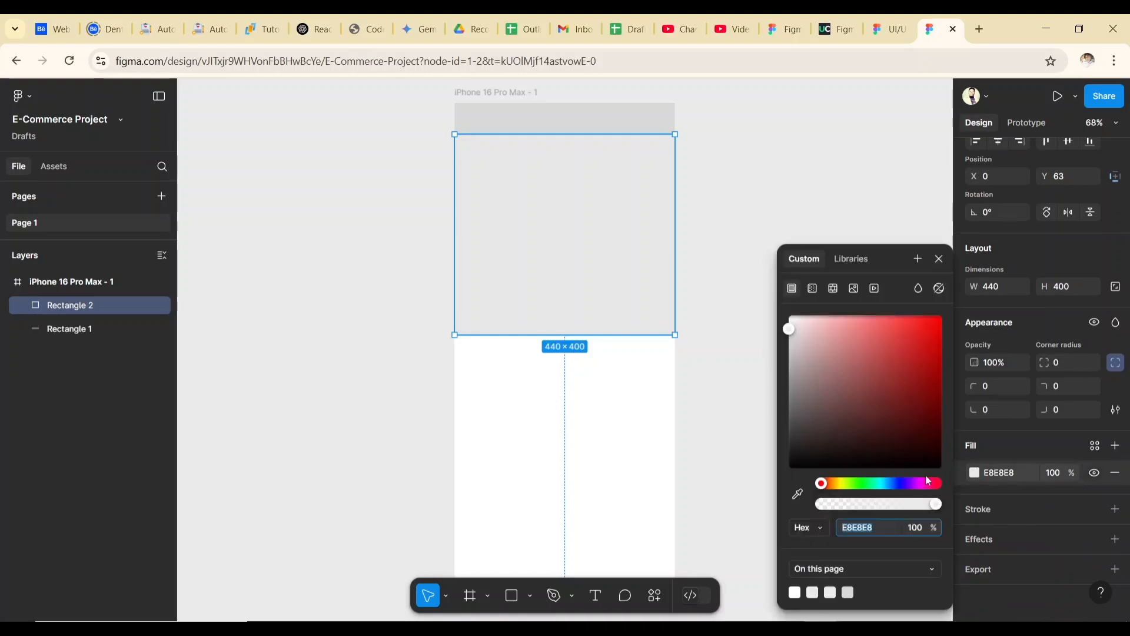
pyautogui.moveTo(911, 417); pyautogui.dragTo(801, 422)
pyautogui.moveTo(792, 357)
pyautogui.mouseDown()
pyautogui.moveTo(780, 341)
pyautogui.moveTo(792, 360)
pyautogui.mouseUp()
pyautogui.moveTo(877, 361); pyautogui.dragTo(792, 353)
pyautogui.moveTo(783, 339); pyautogui.dragTo(788, 331)
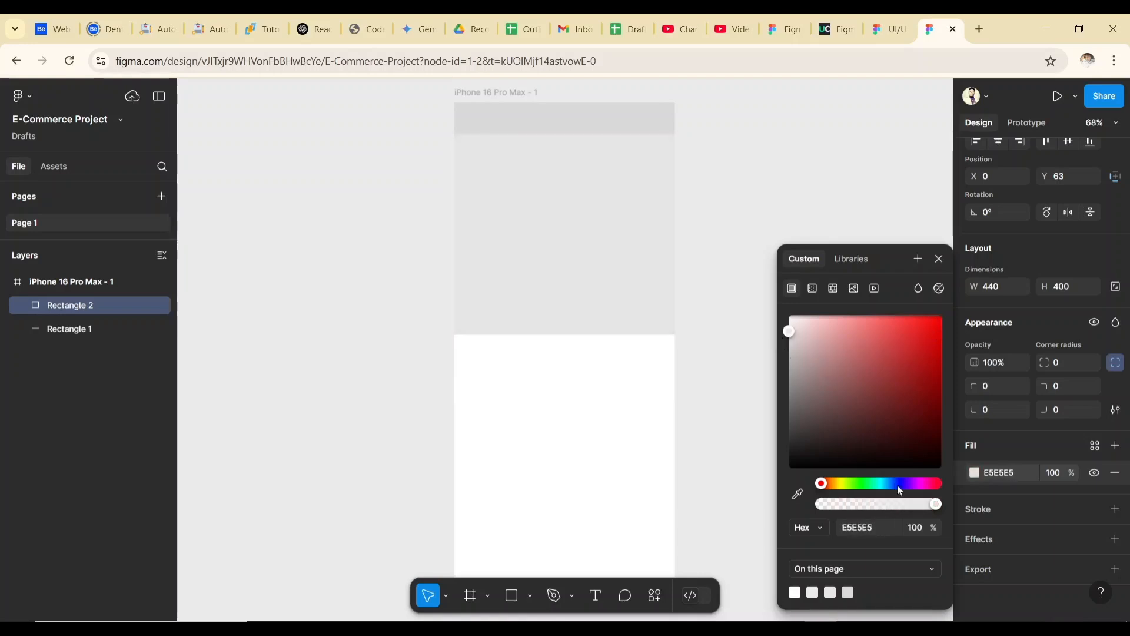
pyautogui.click(843, 484)
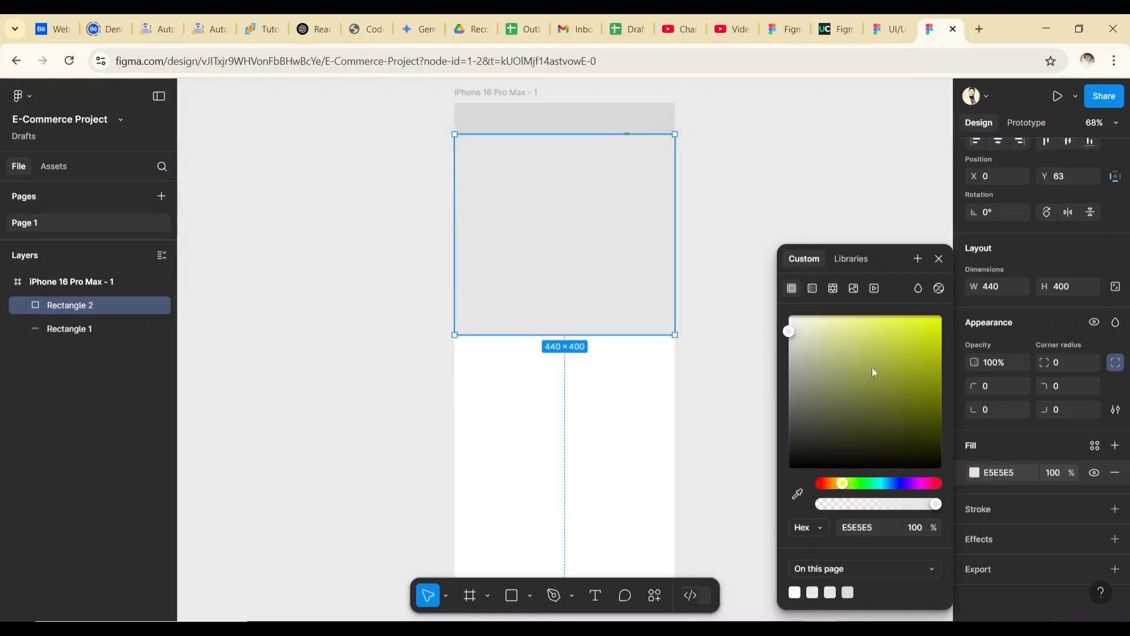
pyautogui.click(882, 357)
pyautogui.moveTo(915, 417); pyautogui.dragTo(919, 393)
pyautogui.click(916, 343)
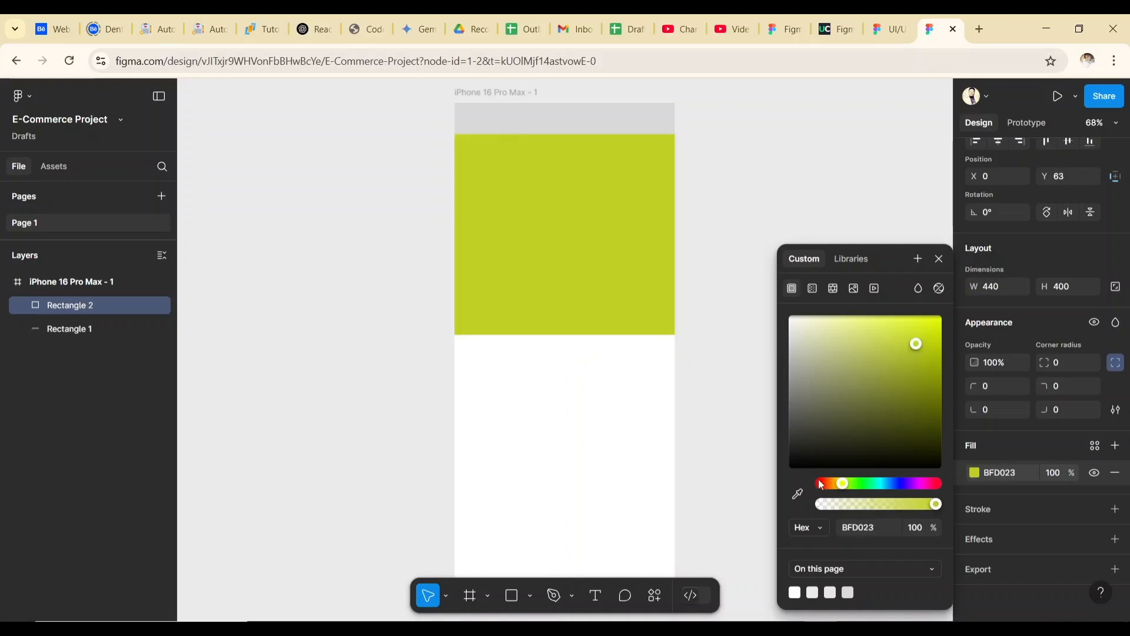
pyautogui.click(939, 261)
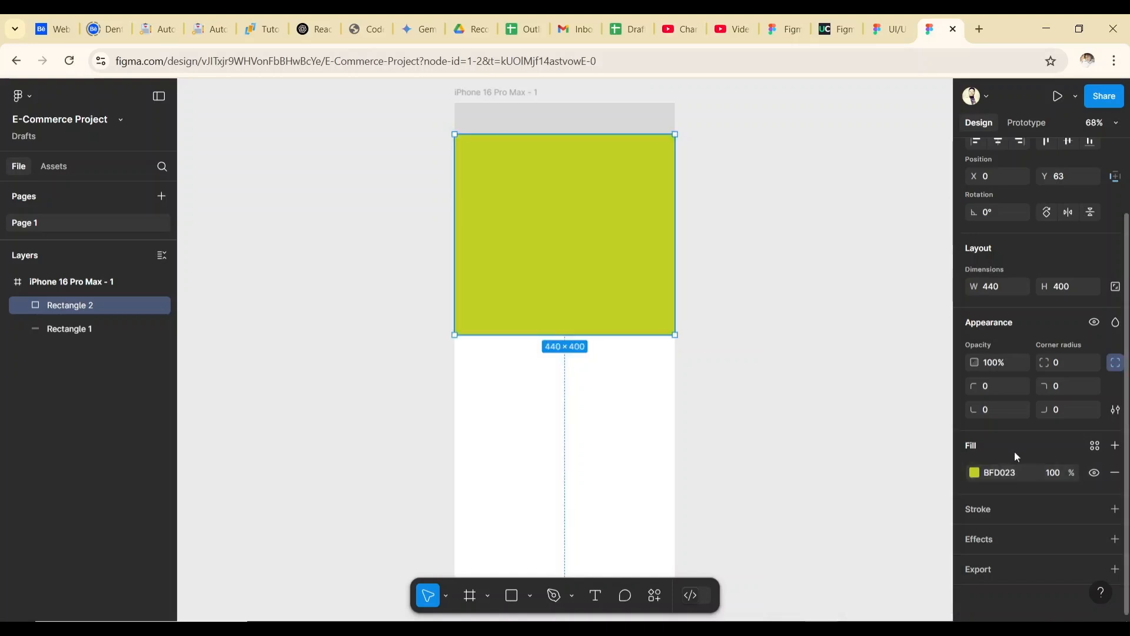
# Add a black 000000 inside stroke to Rectangle 2 and raise its weight to 11.
pyautogui.click(1113, 510)
pyautogui.click(974, 536)
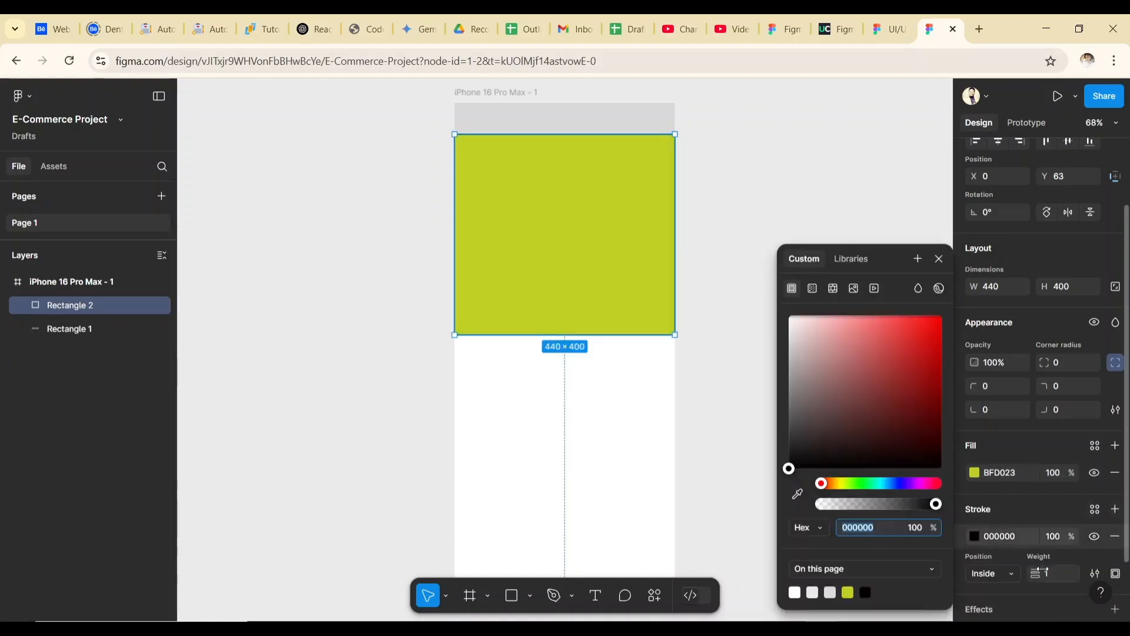
pyautogui.click(1051, 577)
pyautogui.press('Up')
pyautogui.press('Up')
pyautogui.press('Up')
pyautogui.press('Up')
pyautogui.press('Up')
pyautogui.press('Up')
pyautogui.press('Up')
pyautogui.press('Up')
pyautogui.press('Up')
pyautogui.press('Up')
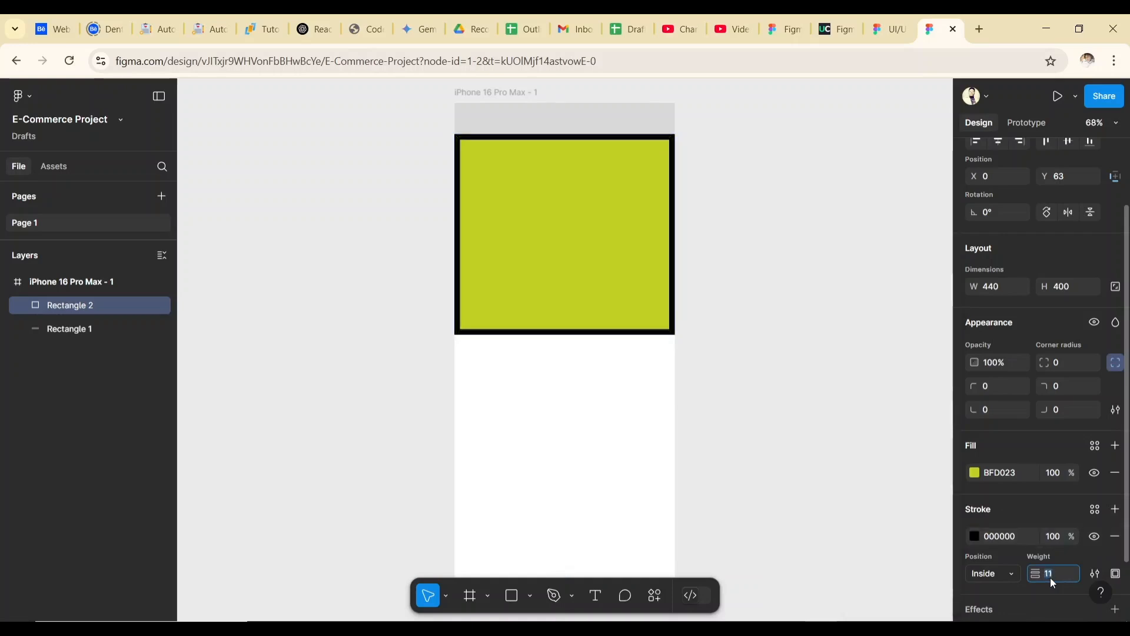
# Set the stroke weight of Rectangle 2 to 6 and preview the outside stroke position.
pyautogui.press('Up')
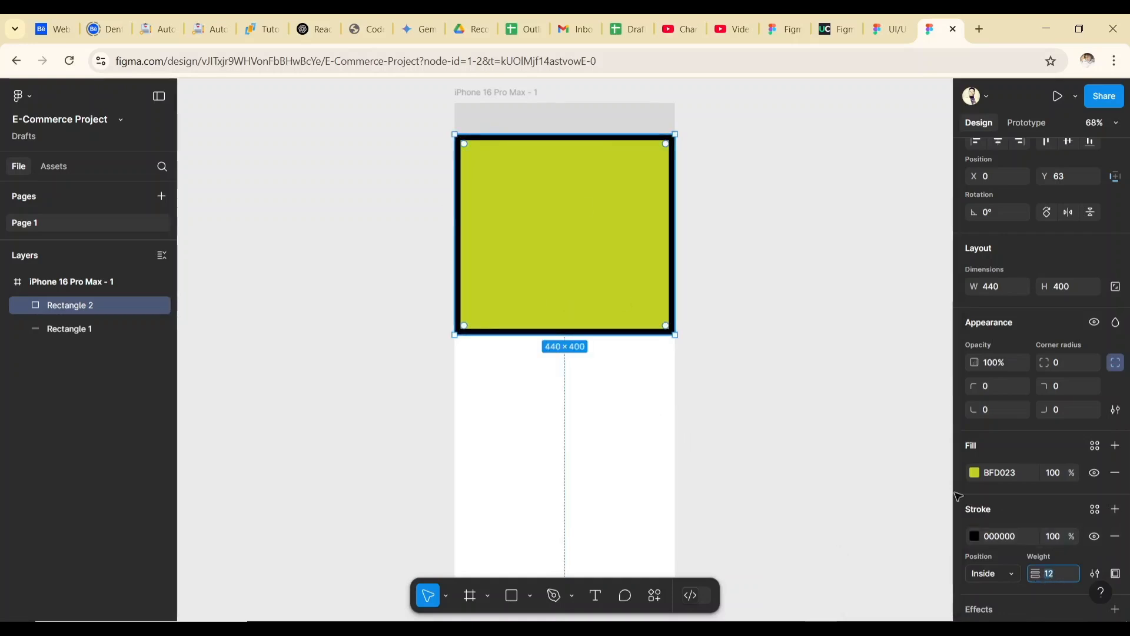
pyautogui.press('Down')
pyautogui.press('Down')
pyautogui.press('Down')
pyautogui.press('Down')
pyautogui.press('Down')
pyautogui.press('Down')
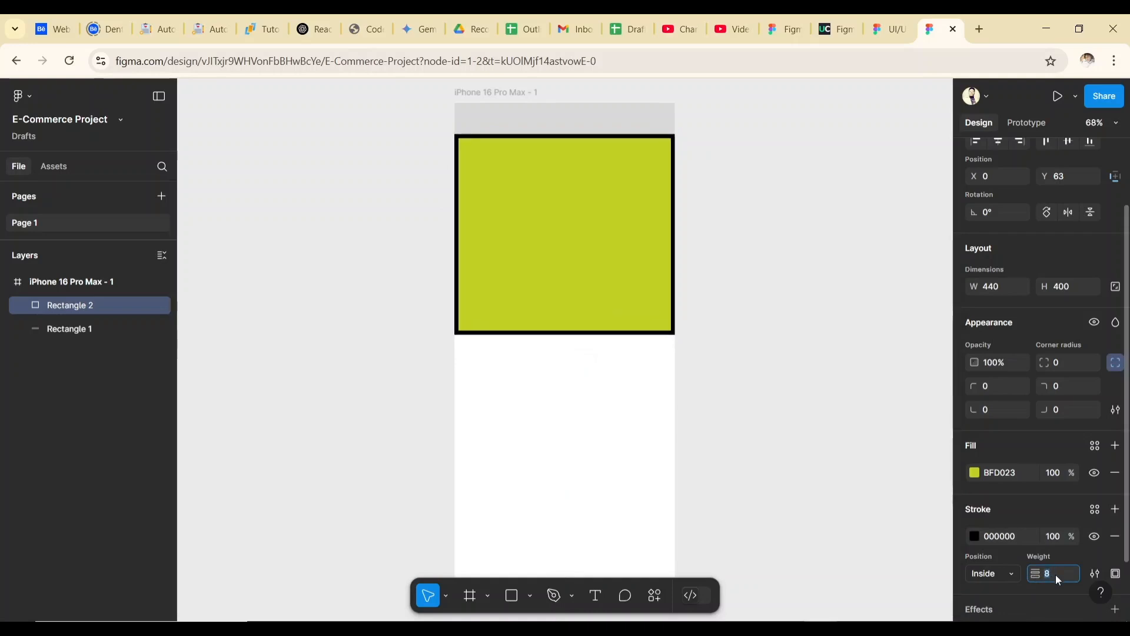
pyautogui.click(1012, 568)
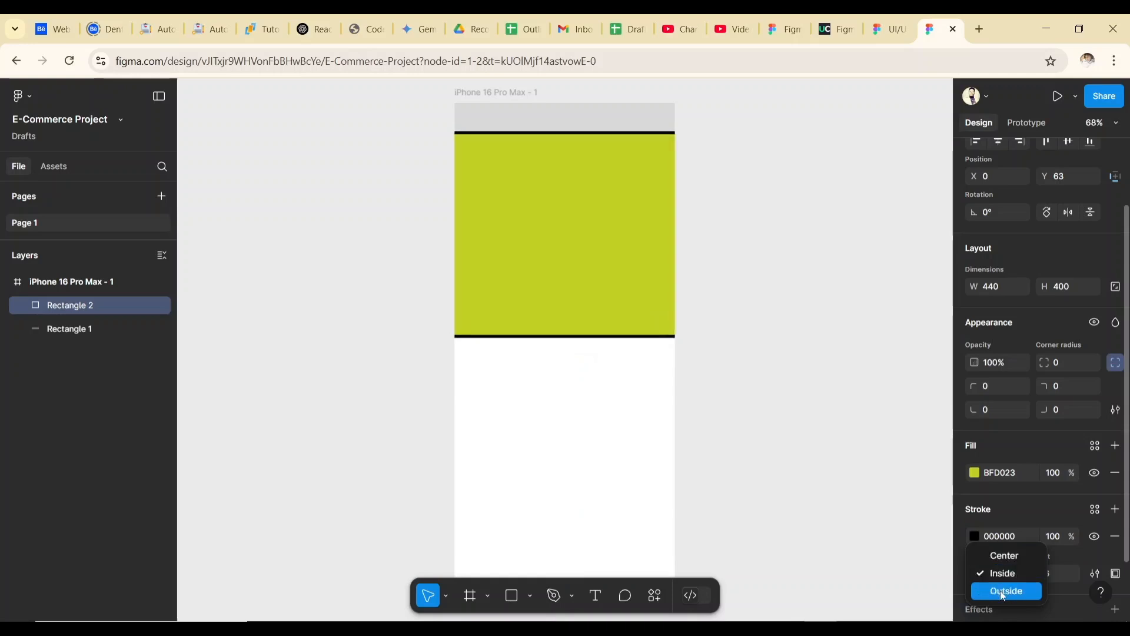
pyautogui.click(721, 419)
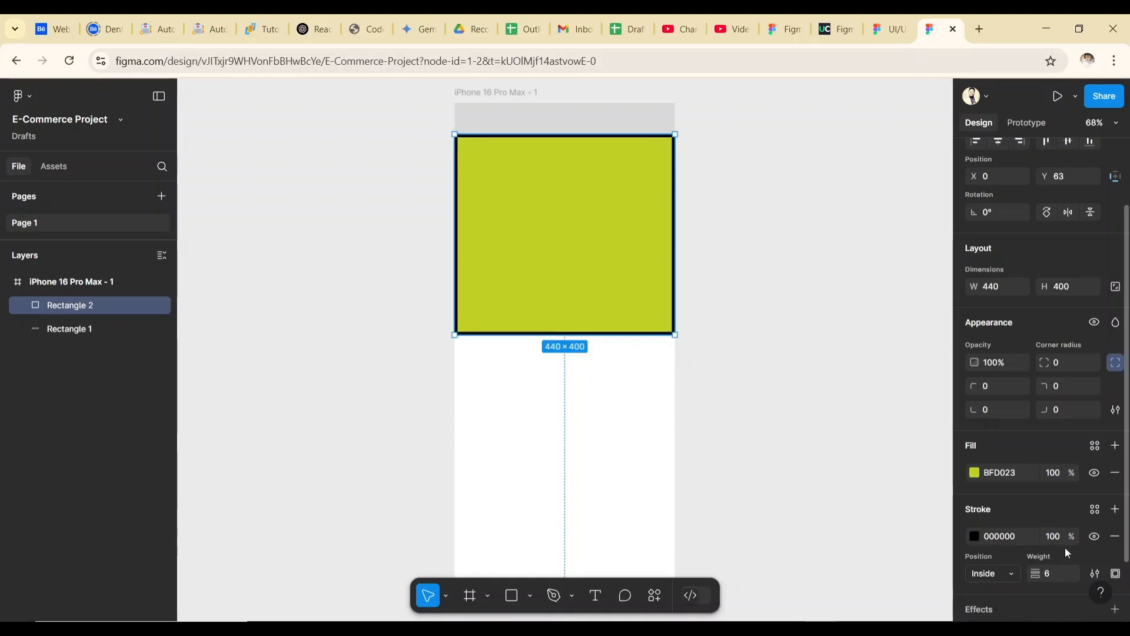
# Add an effect to Rectangle 2 and change its type to Texture.
pyautogui.scroll(-1, 1037, 578)
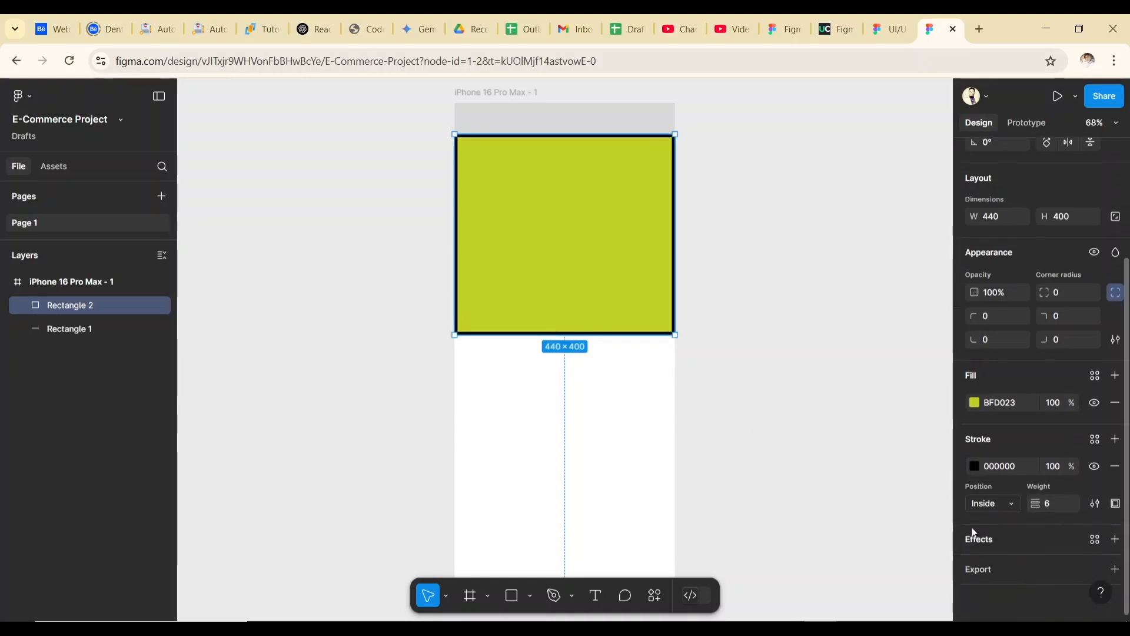
pyautogui.click(984, 542)
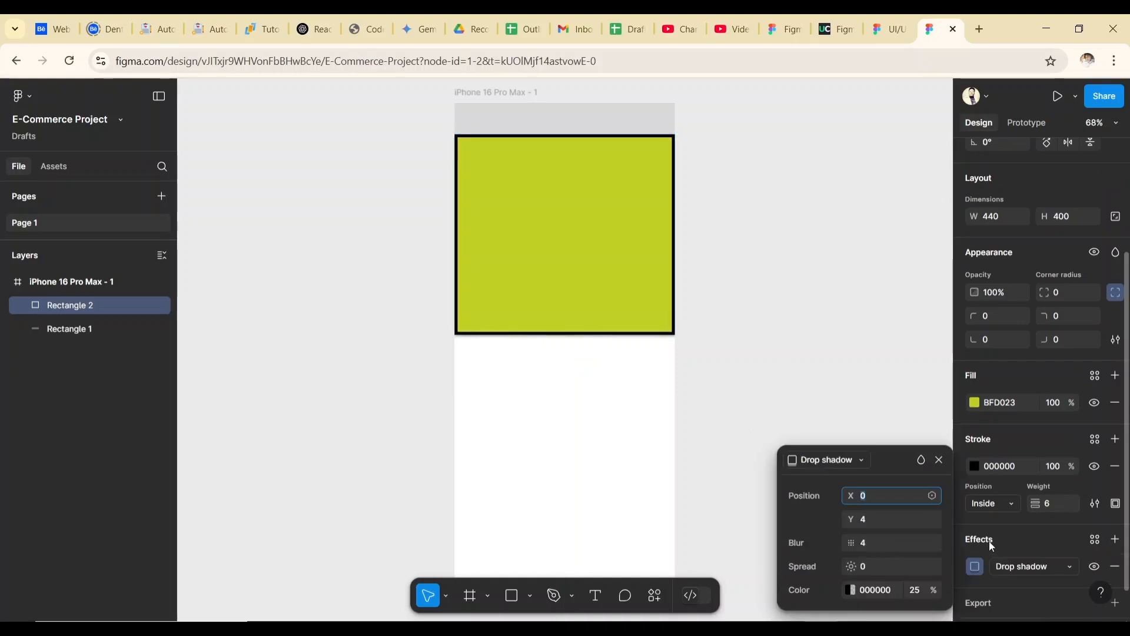
pyautogui.click(863, 460)
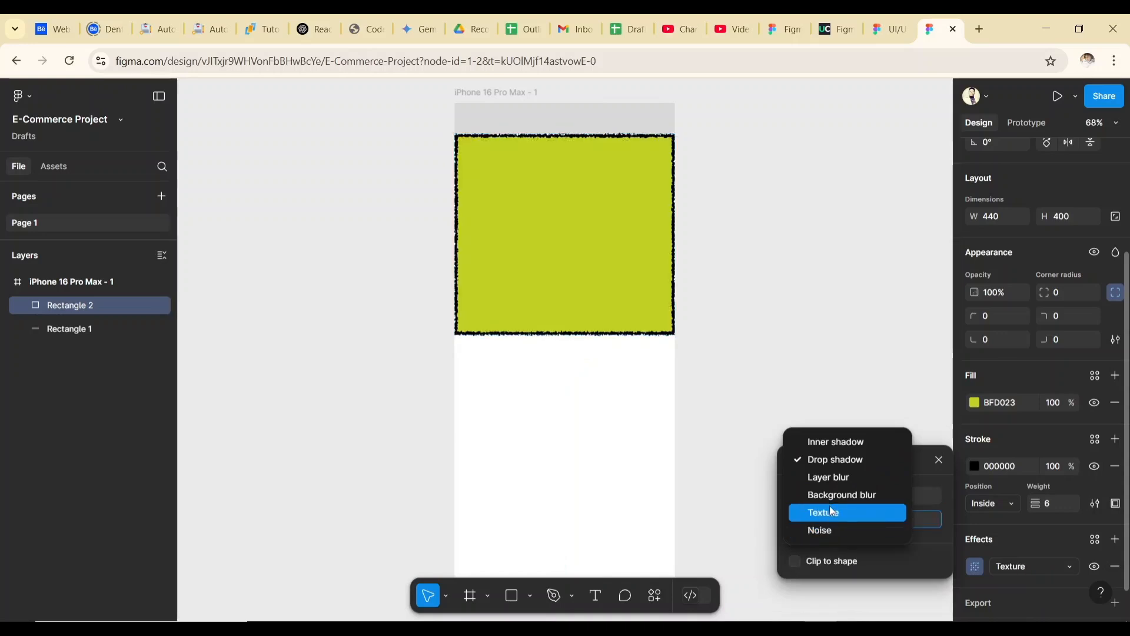
pyautogui.click(829, 513)
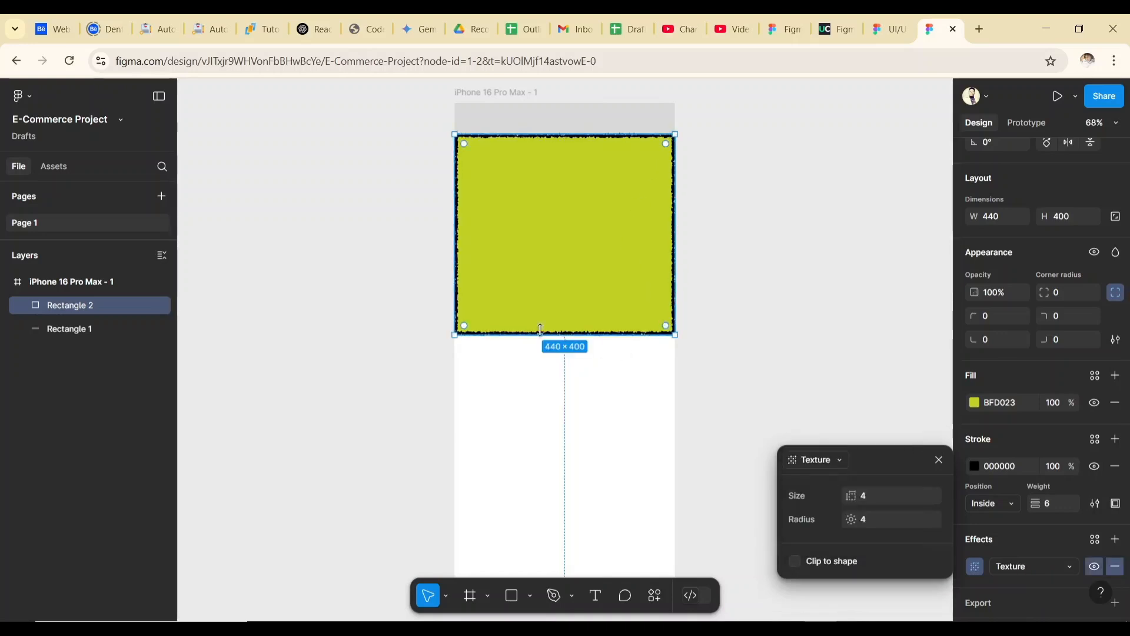
pyautogui.click(939, 459)
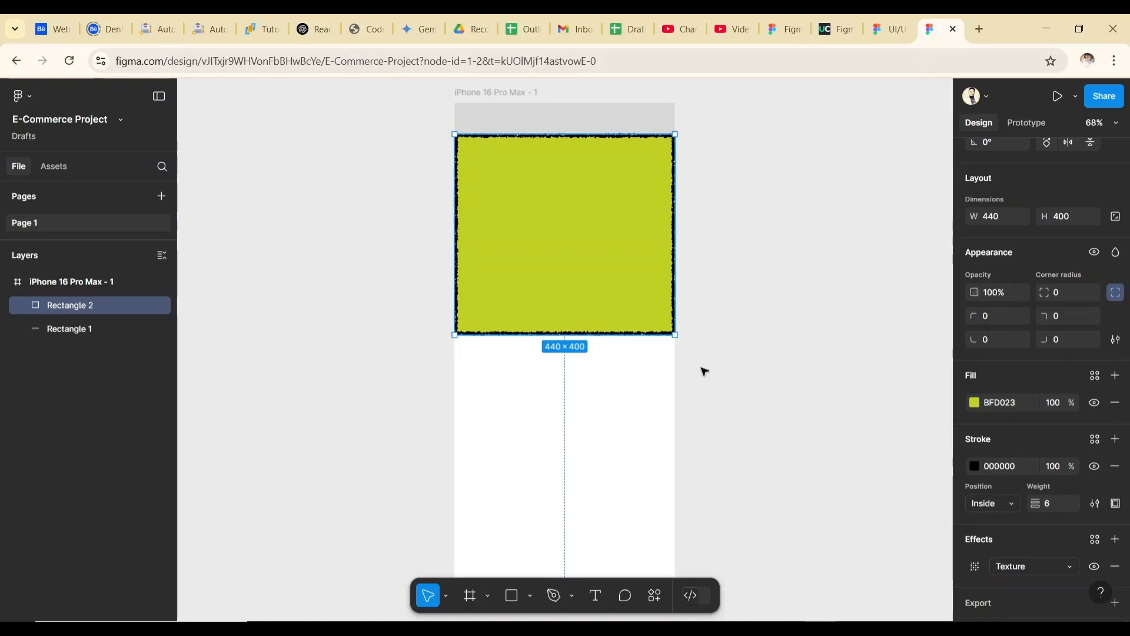
pyautogui.scroll(-2, 1004, 370)
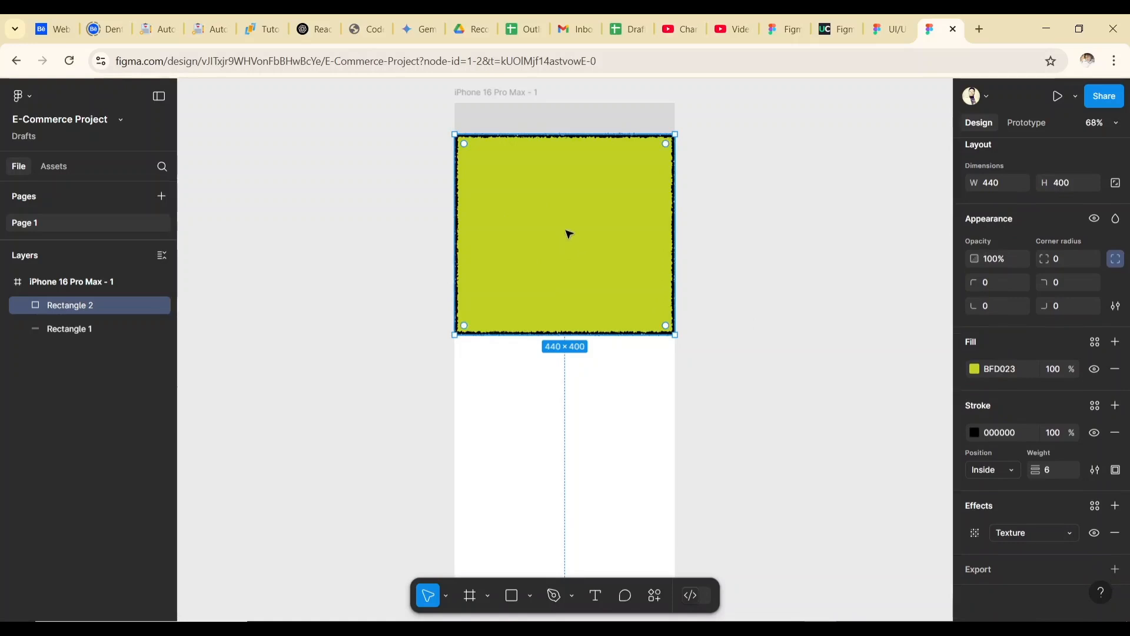
pyautogui.click(926, 350)
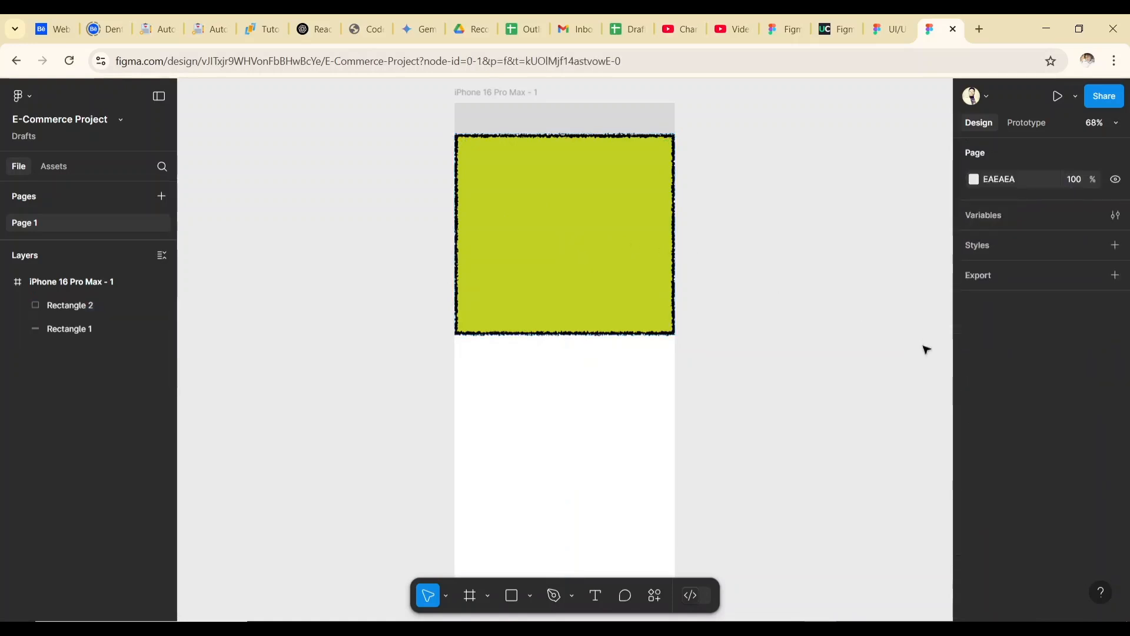
# Place a copy of Rectangle 2 below the original at Y 502 and select both rectangles.
pyautogui.click(590, 275)
pyautogui.scroll(-3, 1025, 434)
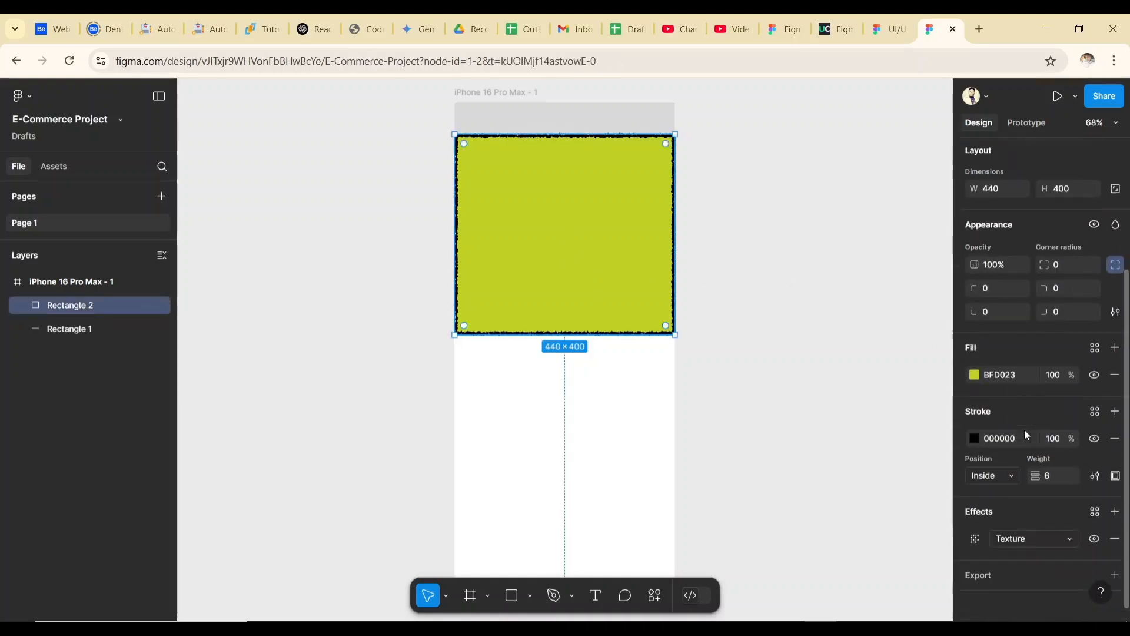
pyautogui.scroll(1, 1024, 434)
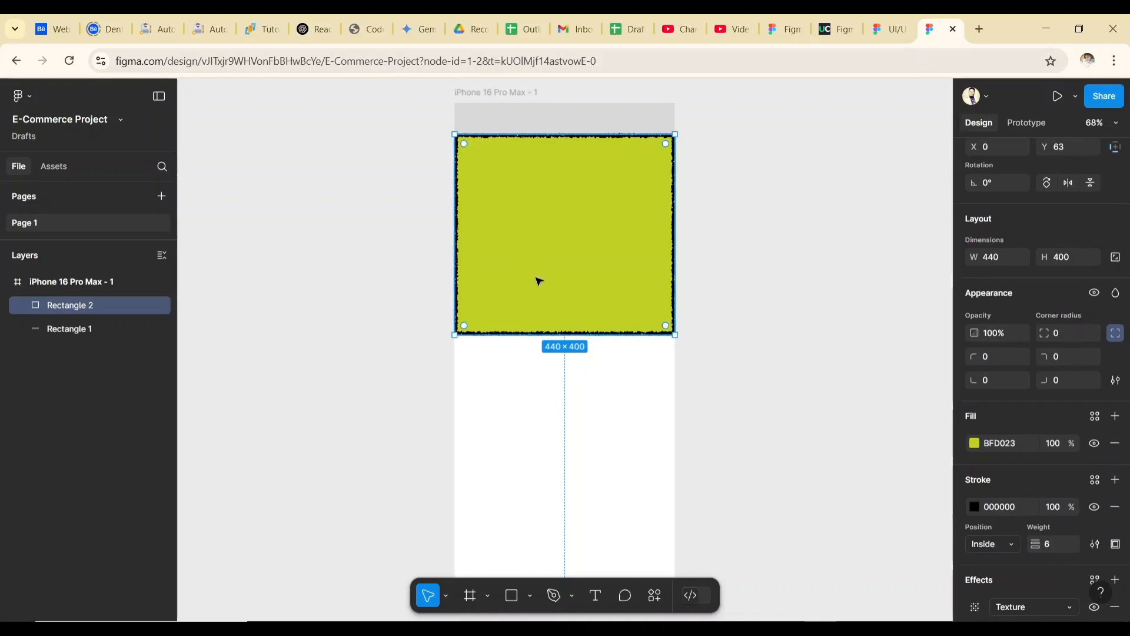
pyautogui.moveTo(555, 281); pyautogui.dragTo(550, 495)
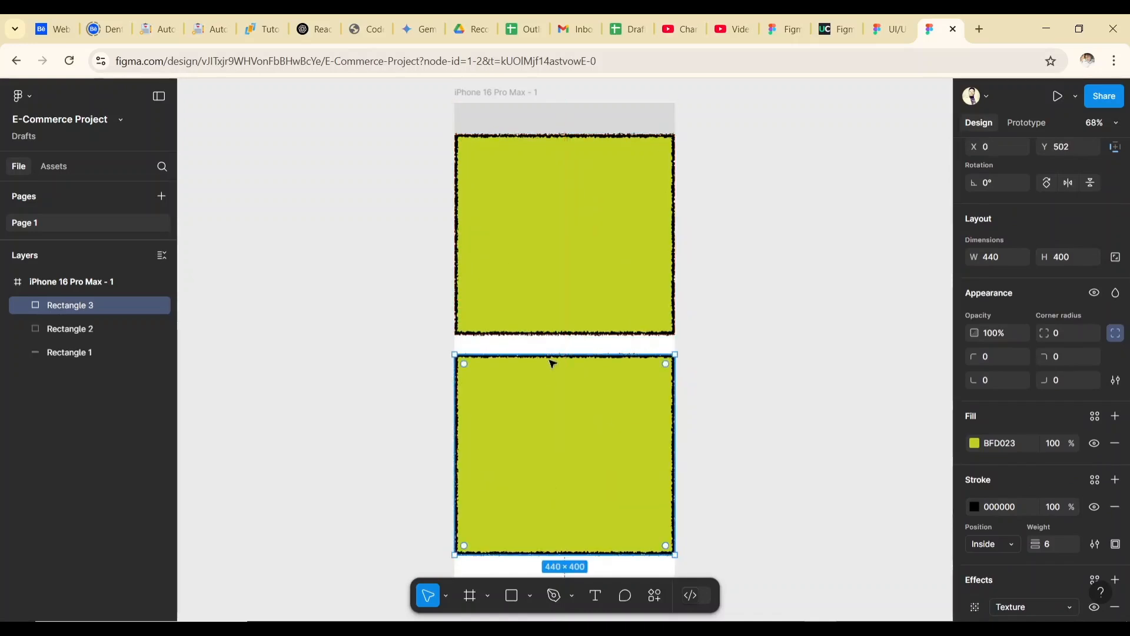
pyautogui.keyDown('shift'); pyautogui.click(565, 292); pyautogui.keyUp('shift')
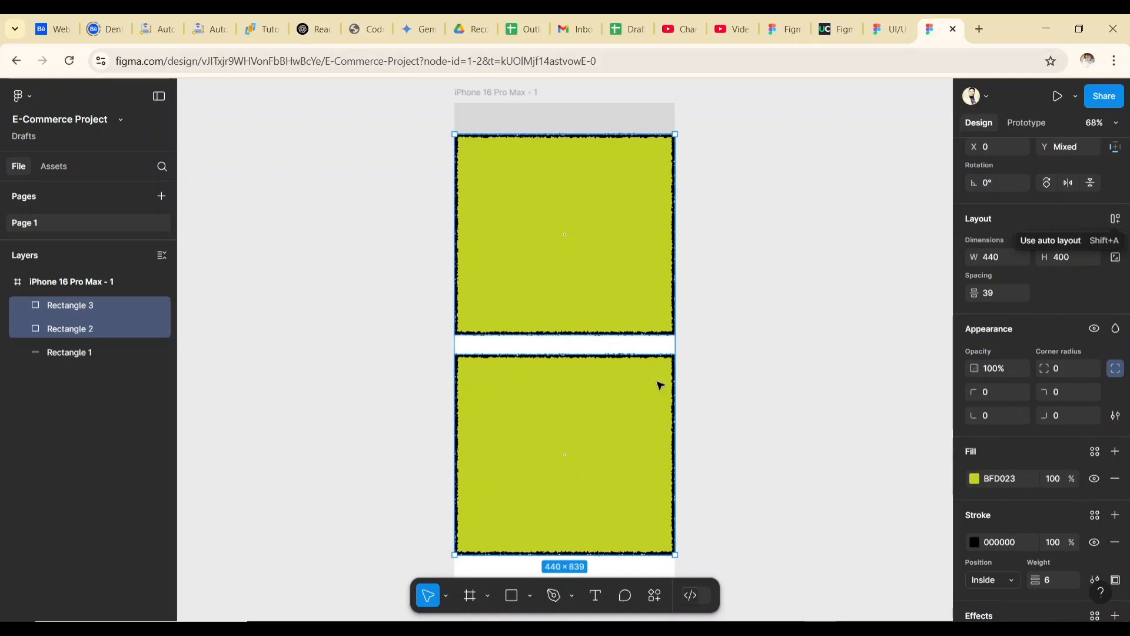
# Delete the lower copy of Rectangle 2.
pyautogui.click(541, 495)
pyautogui.press('Delete')
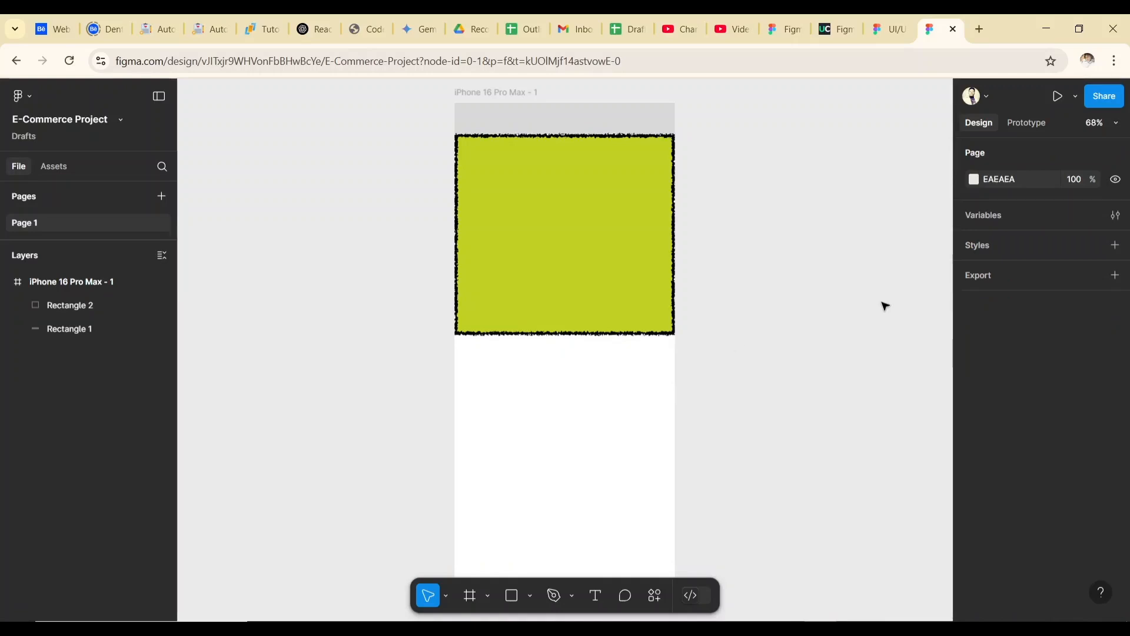
# Draw a rectangle about 380 × 239 on the canvas to the left of the iPhone frame.
pyautogui.scroll(-2, 614, 445)
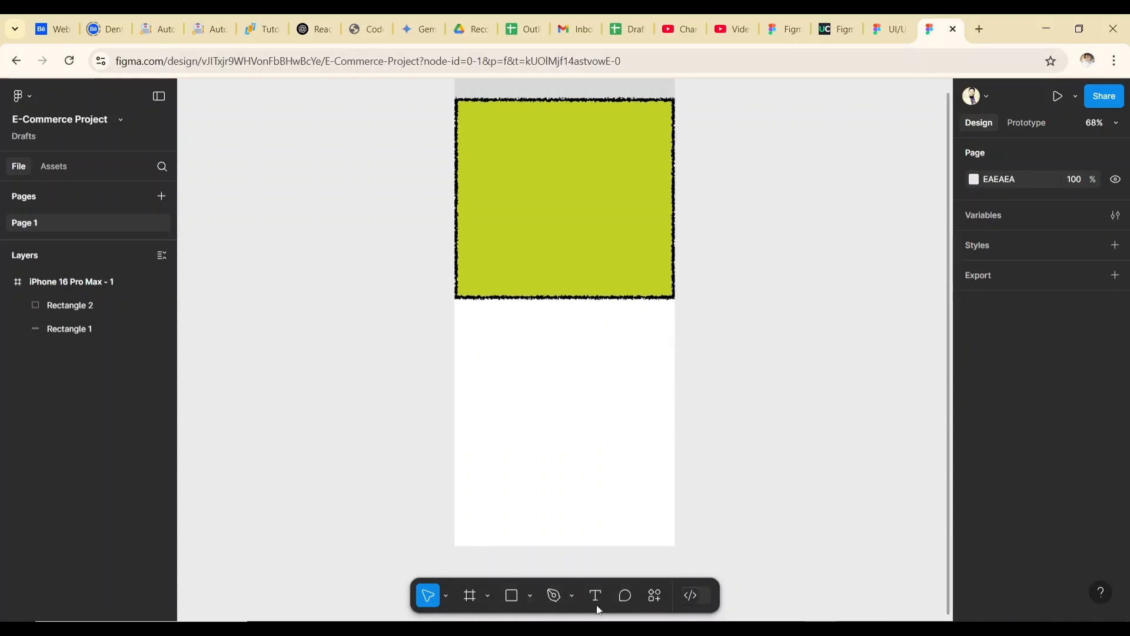
pyautogui.click(538, 267)
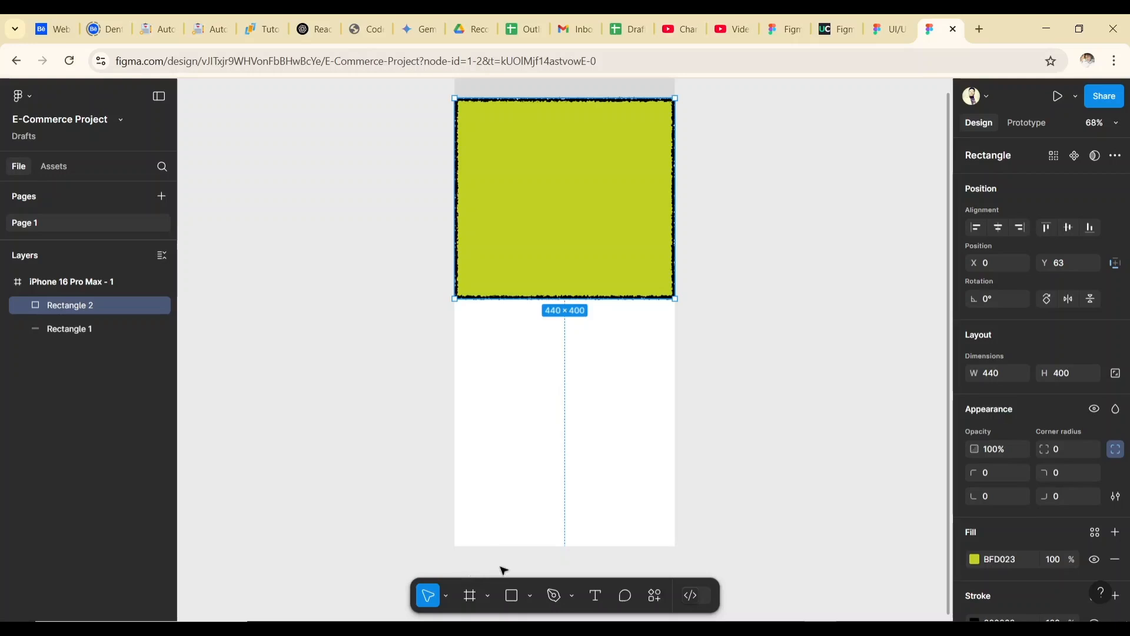
pyautogui.click(513, 596)
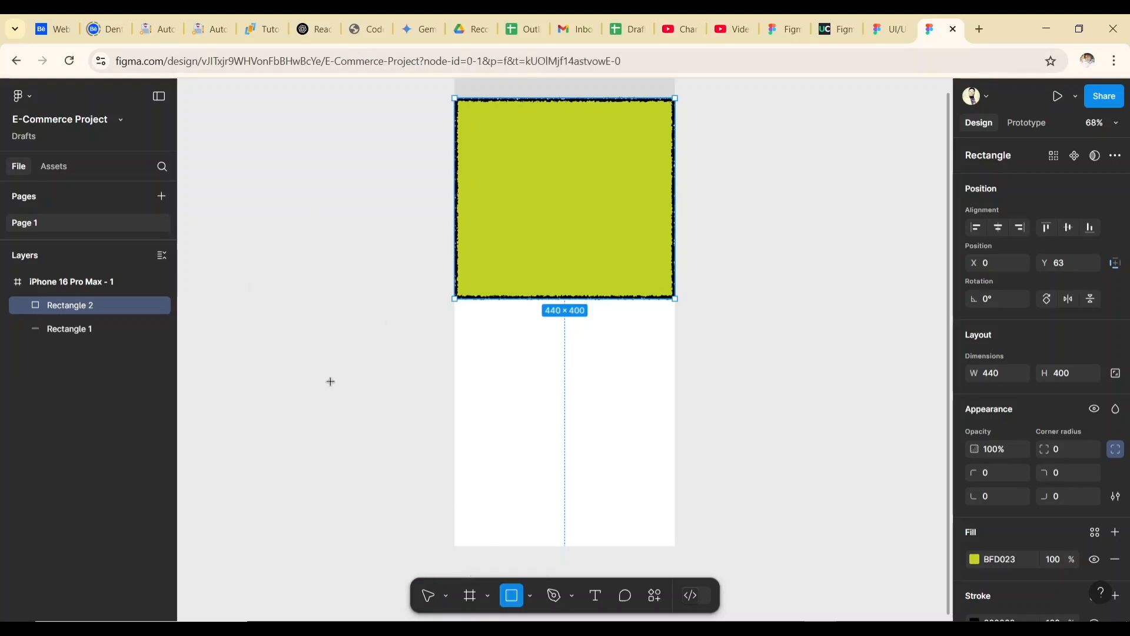
pyautogui.moveTo(225, 294); pyautogui.dragTo(415, 414)
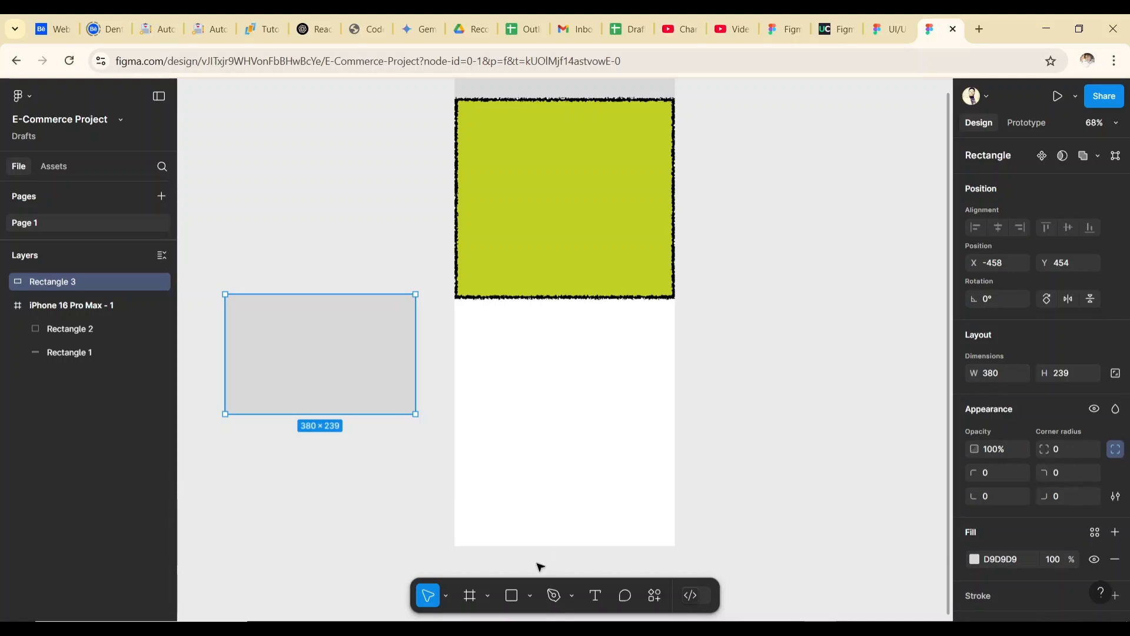
# Insert the image 13.jpg from the Inspirational folder in Pictures into the rectangle beside the iPhone frame.
pyautogui.click(531, 596)
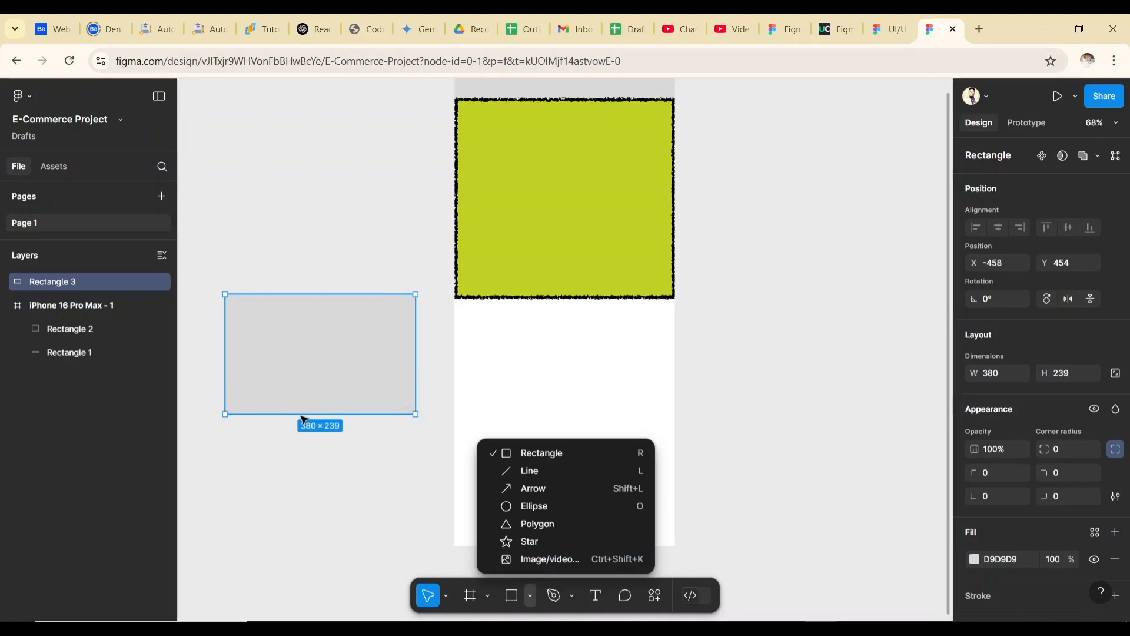
pyautogui.click(548, 557)
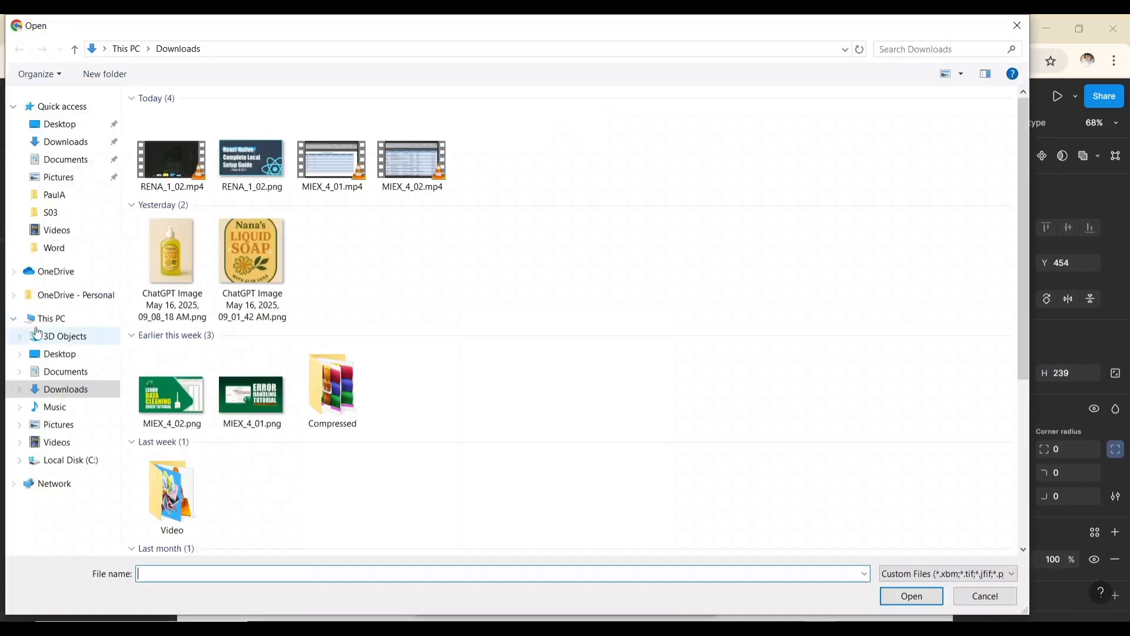
pyautogui.click(70, 425)
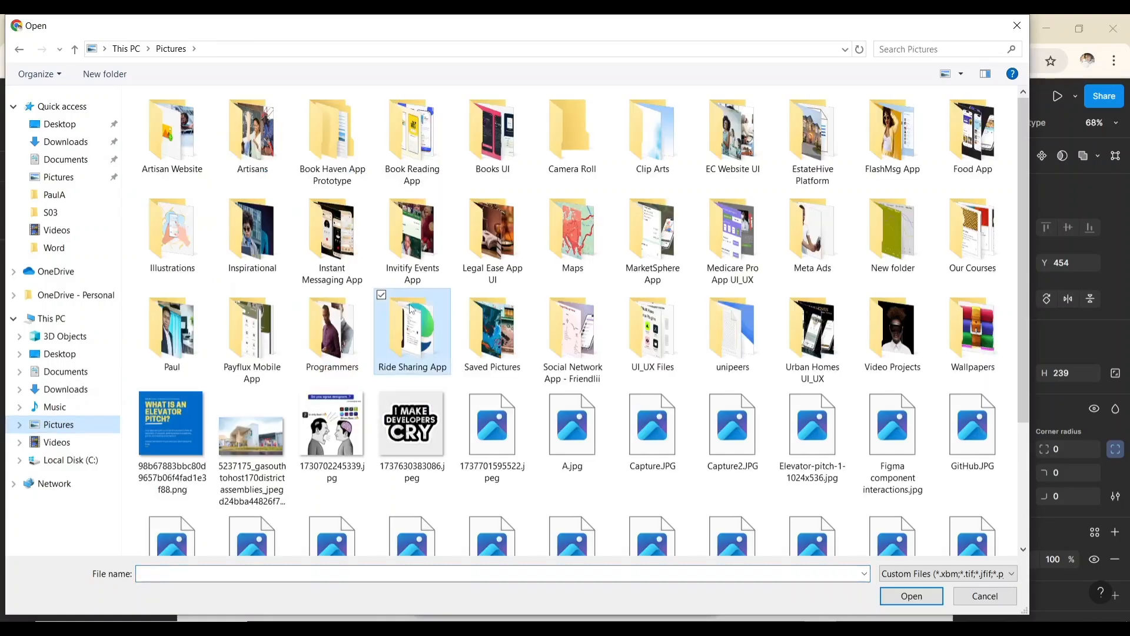
pyautogui.click(252, 233)
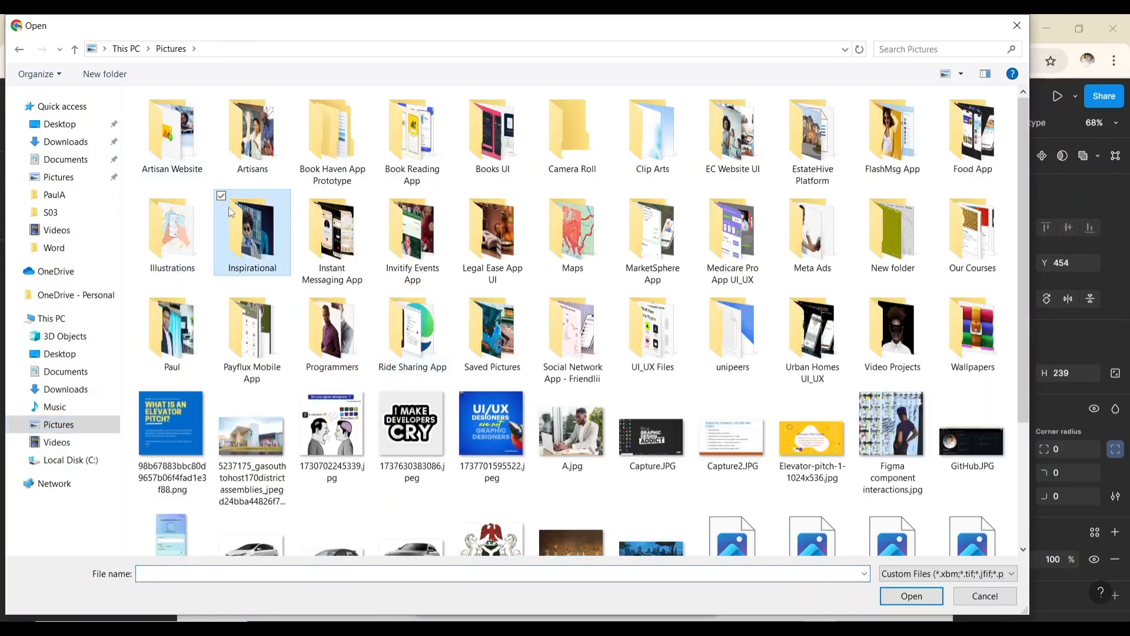
pyautogui.doubleClick(230, 208)
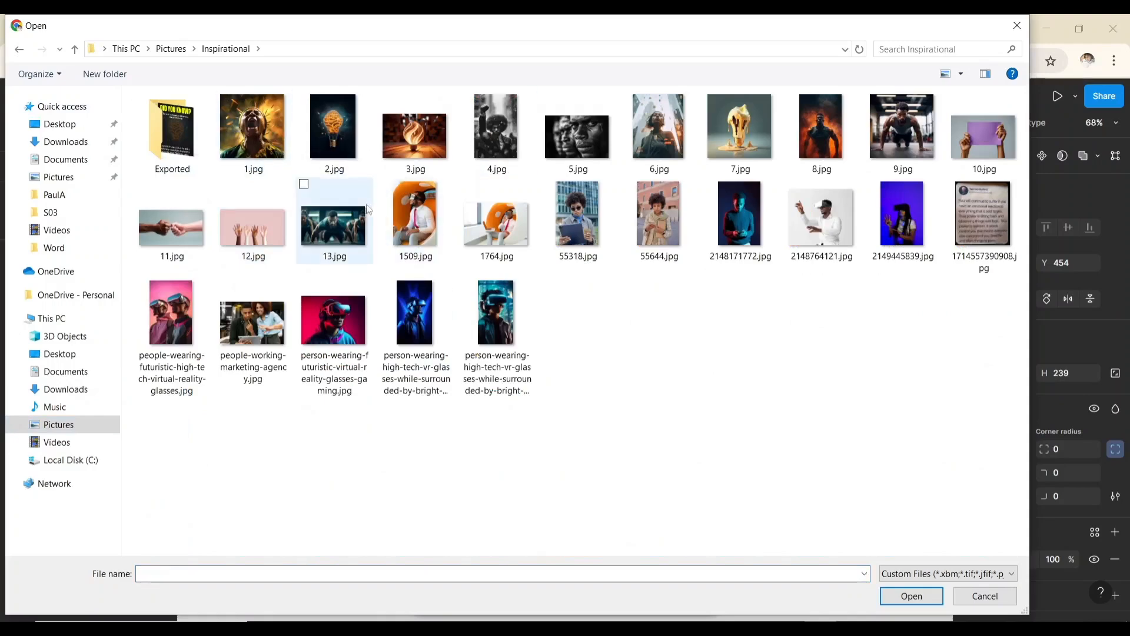
pyautogui.click(343, 225)
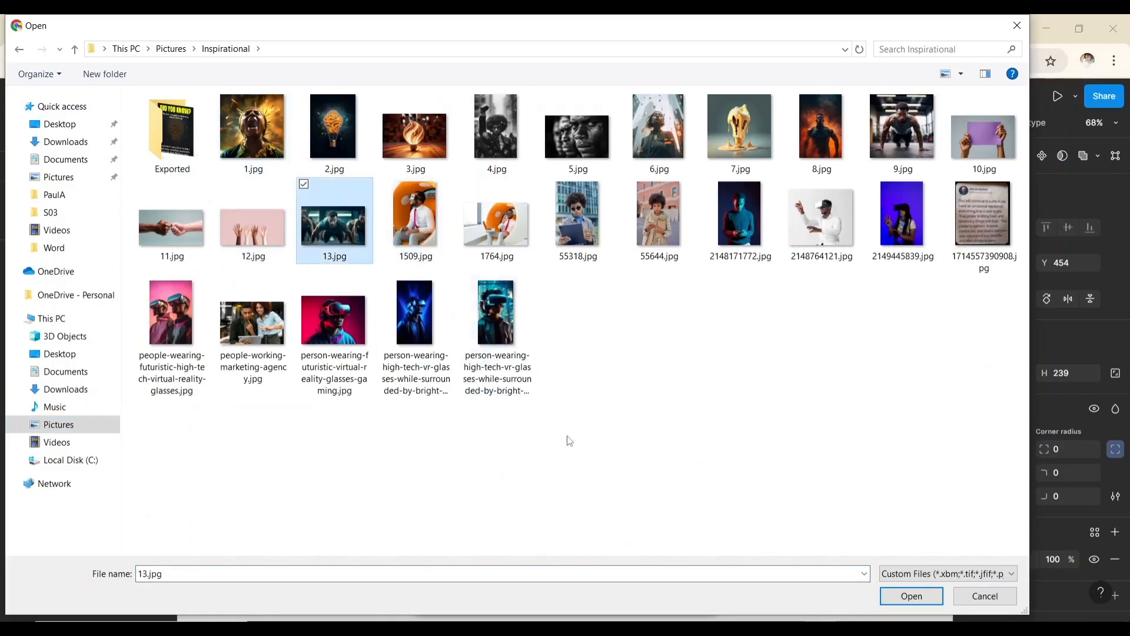
pyautogui.click(918, 593)
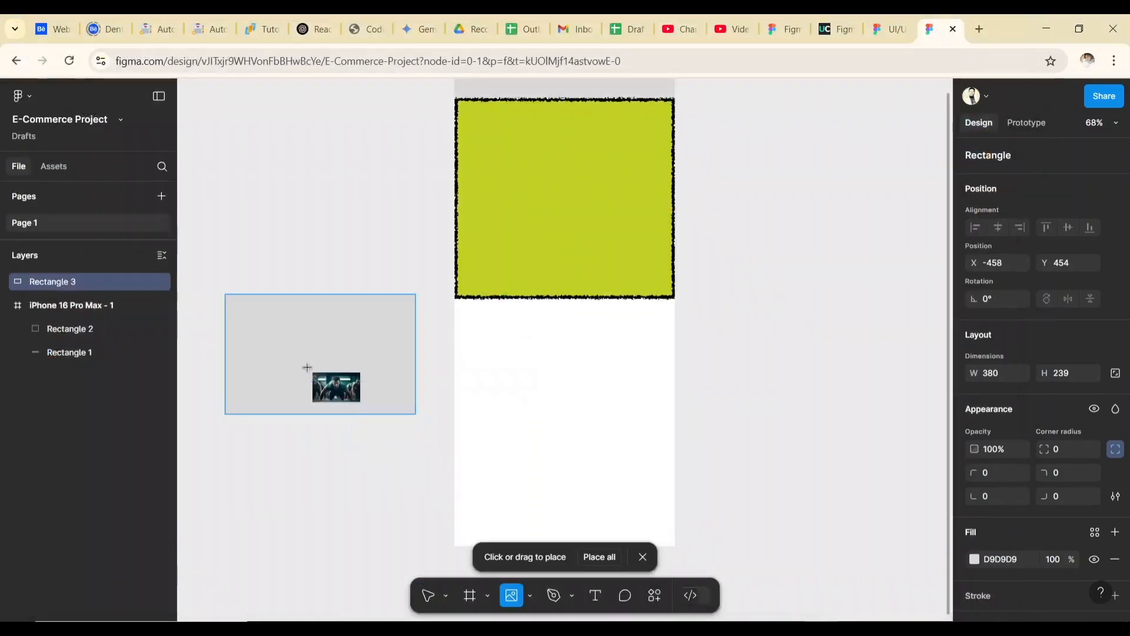
pyautogui.click(288, 345)
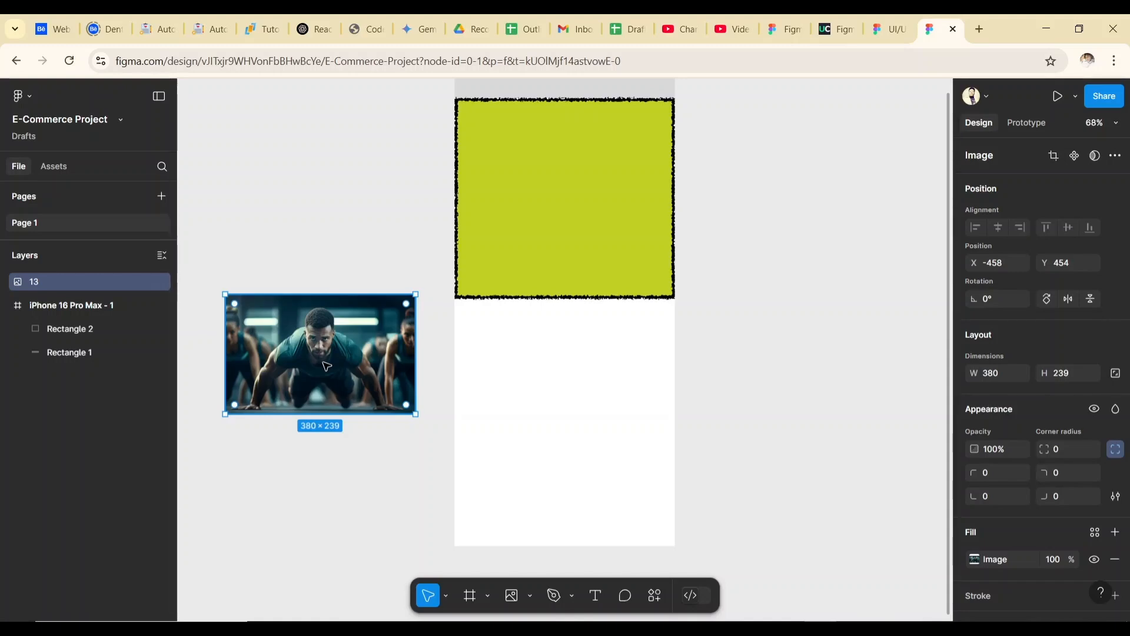
# Remove the placed image from the canvas and change the fill of Rectangle 2 to E6E6E6.
pyautogui.click(443, 412)
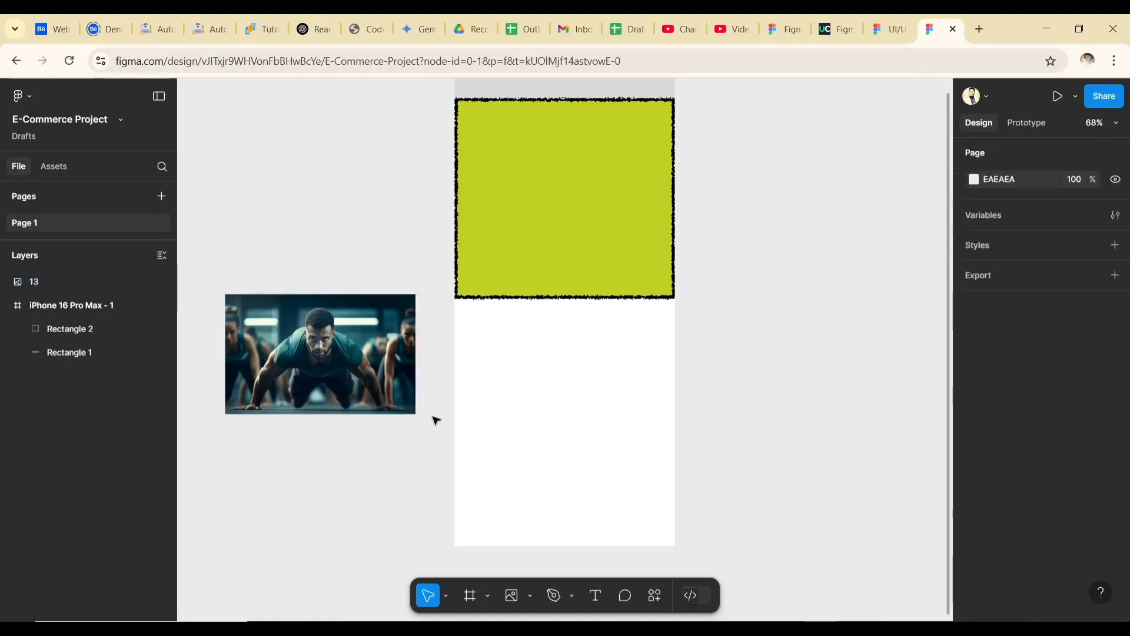
pyautogui.moveTo(432, 417); pyautogui.dragTo(216, 291)
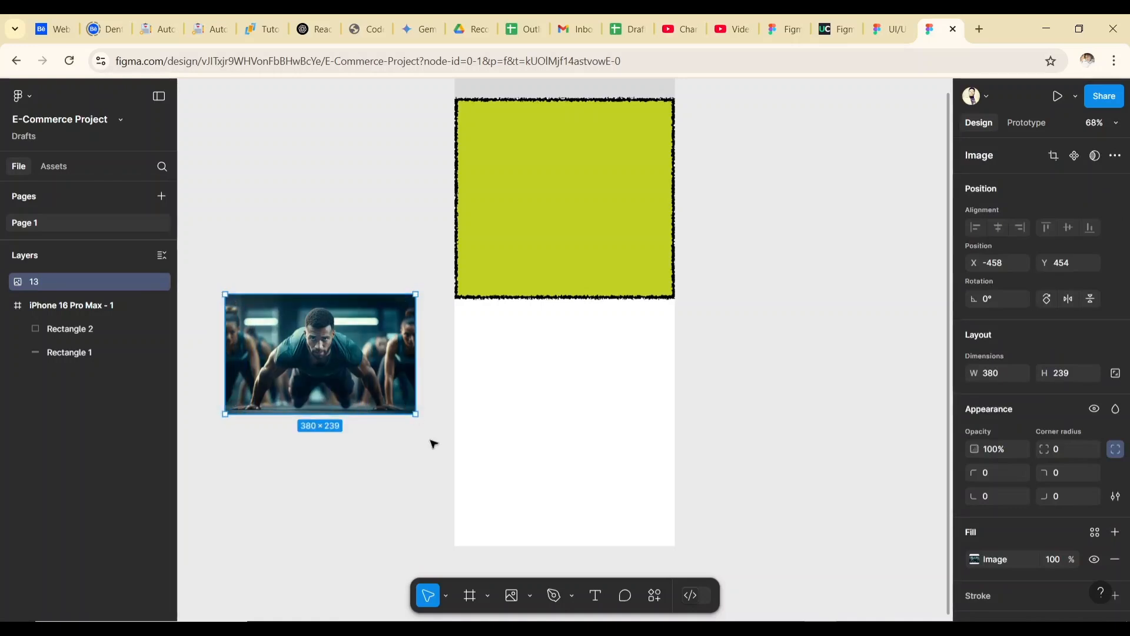
pyautogui.click(434, 444)
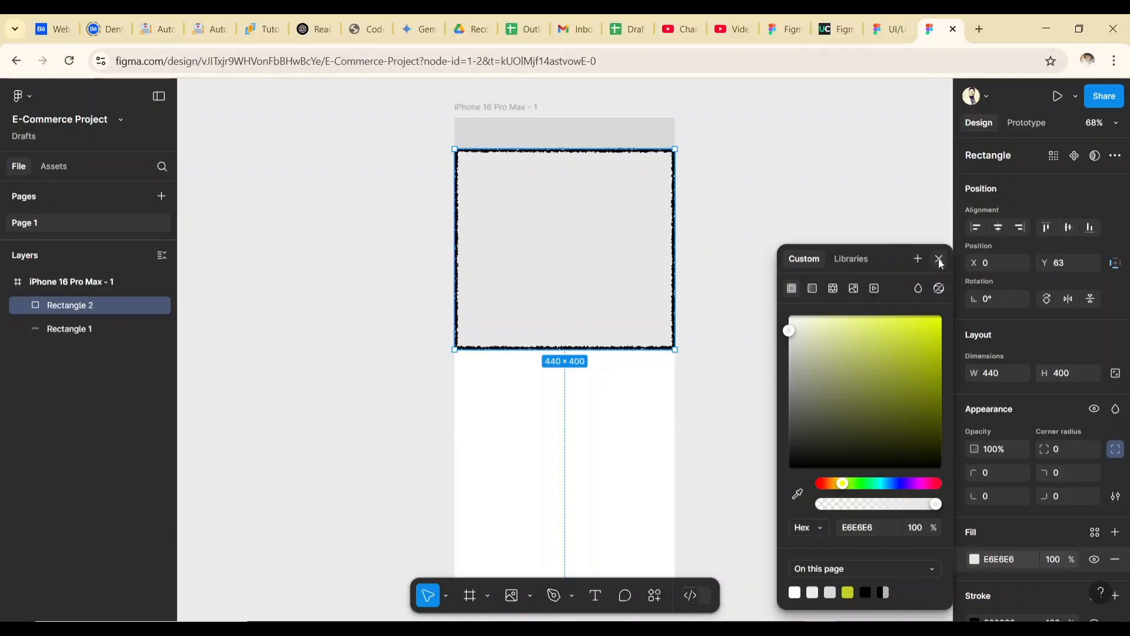
pyautogui.press('Escape')
pyautogui.click(266, 399)
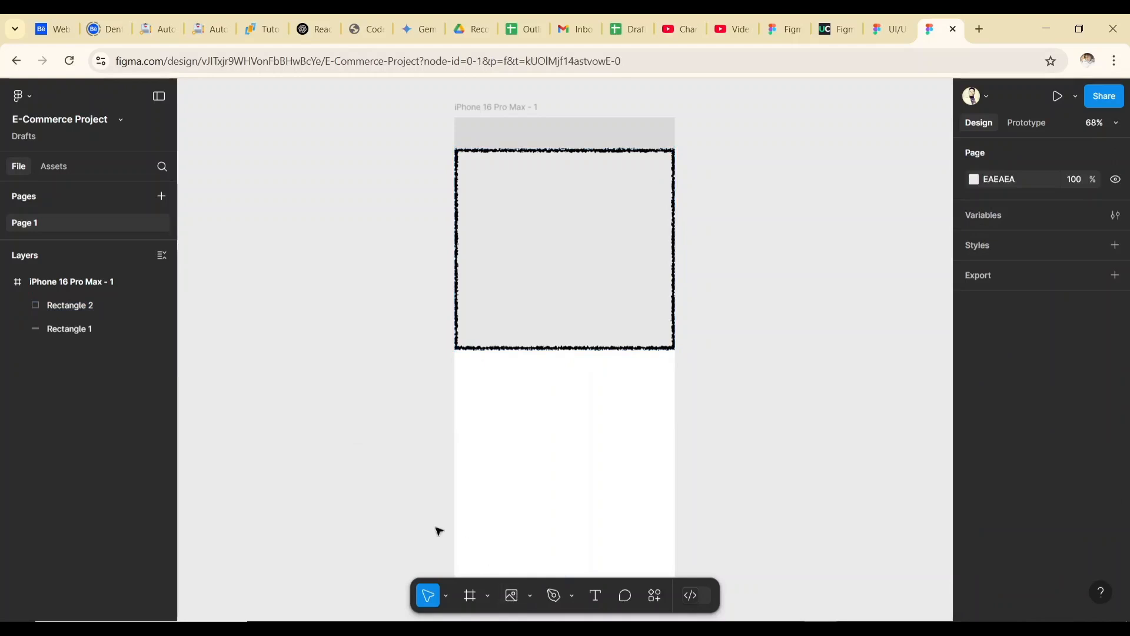
# Draw a rectangle about 195 × 102 beside the iPhone frame and add the text "j hj hj hj h" on the canvas above it.
pyautogui.press('r')
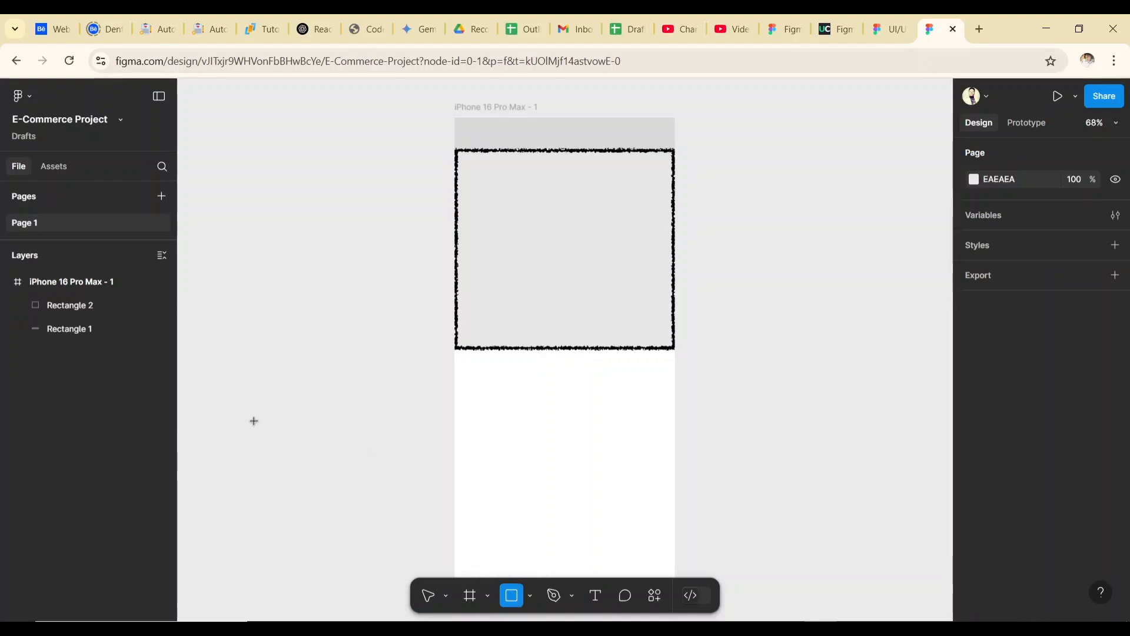
pyautogui.moveTo(253, 421); pyautogui.dragTo(352, 472)
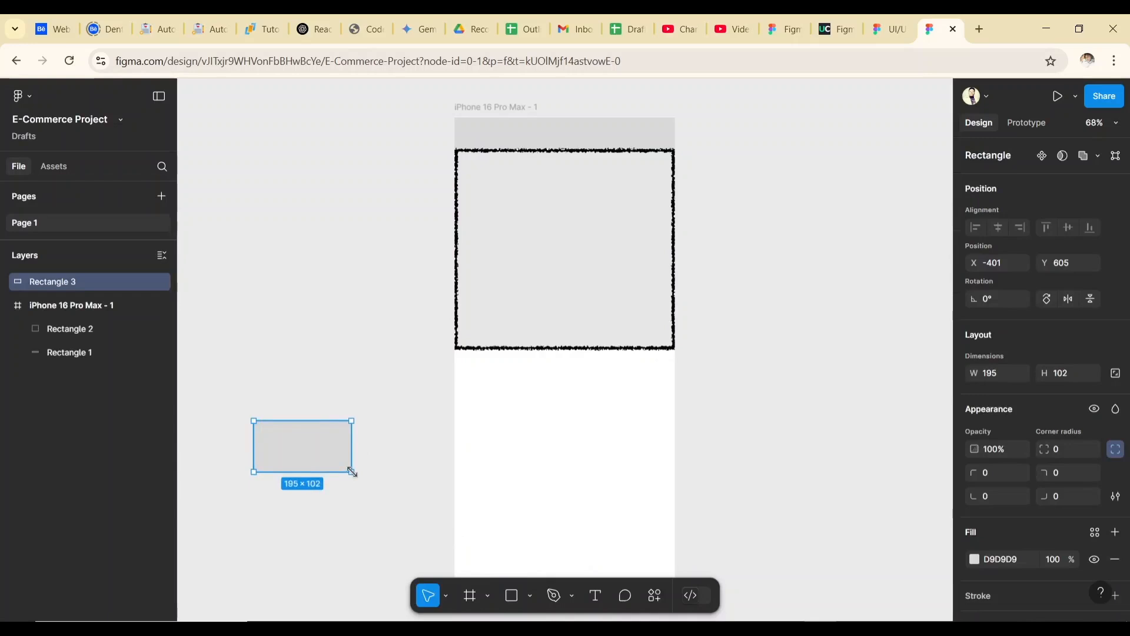
pyautogui.click(597, 596)
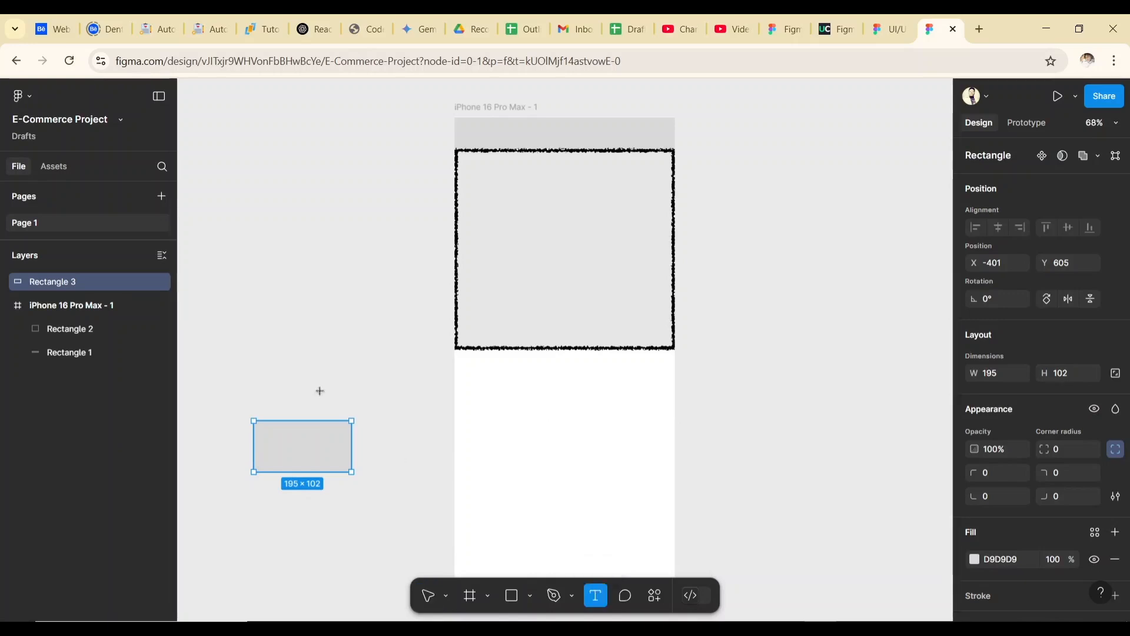
pyautogui.click(254, 341)
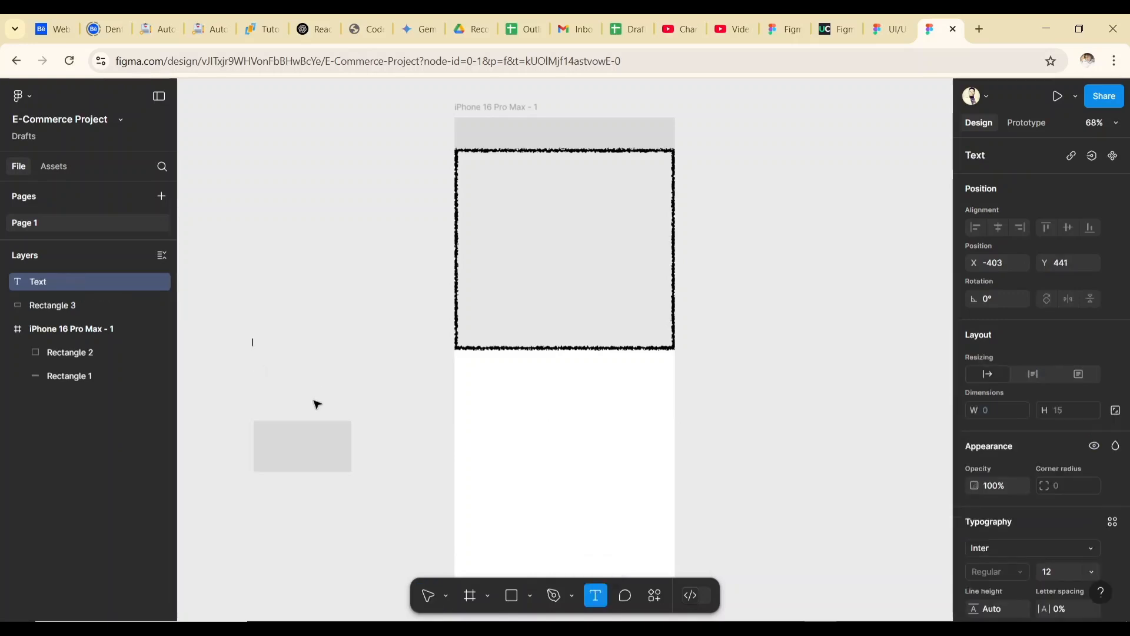
pyautogui.write('j hj hj hj h')
pyautogui.press('Escape')
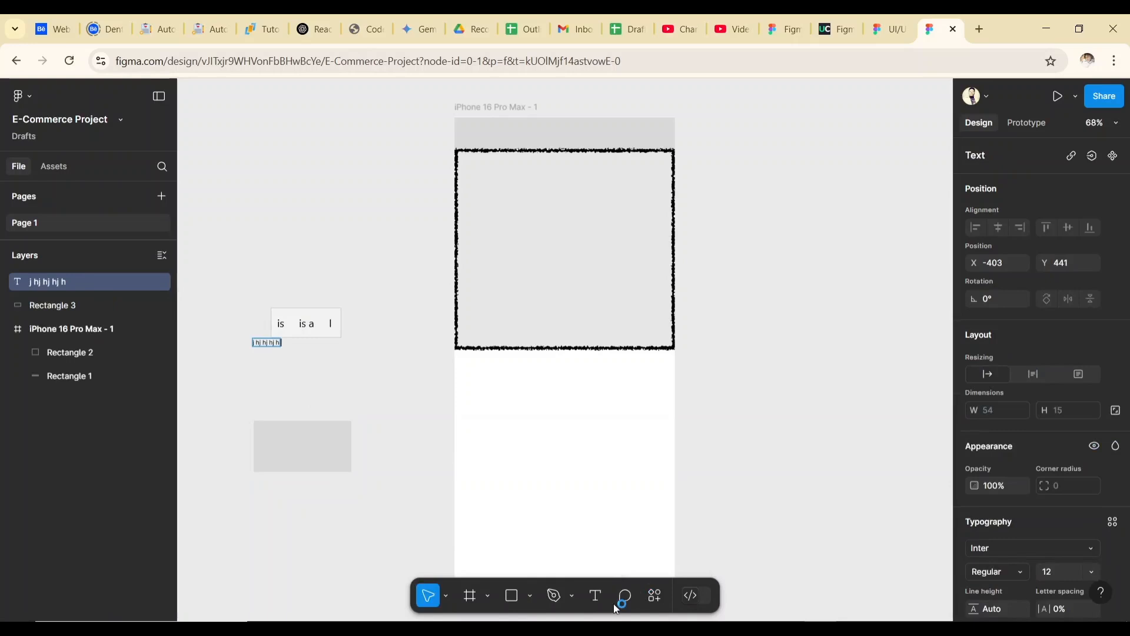
# Draw a fixed-size text box about 356 × 103 above the sample text and leave it empty.
pyautogui.click(597, 598)
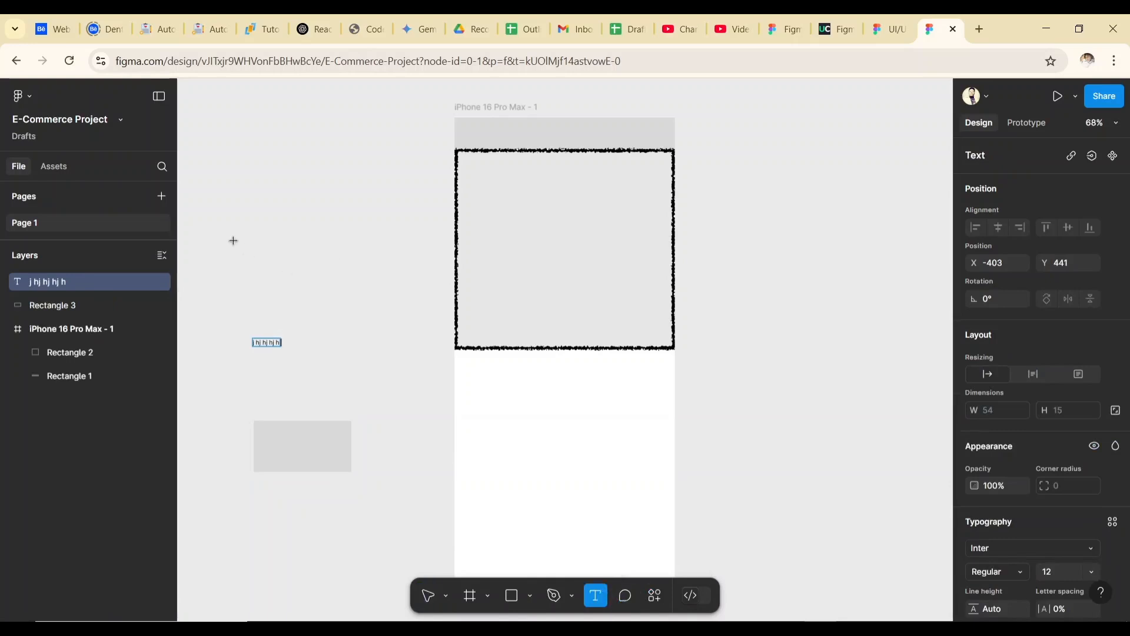
pyautogui.moveTo(234, 239); pyautogui.dragTo(413, 291)
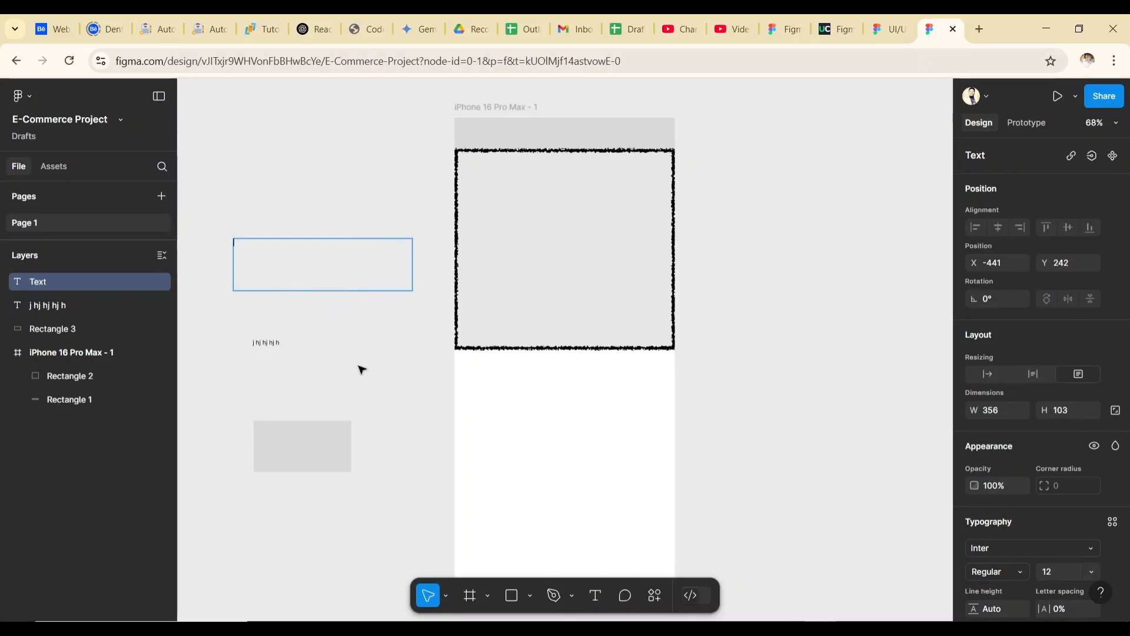
pyautogui.click(406, 531)
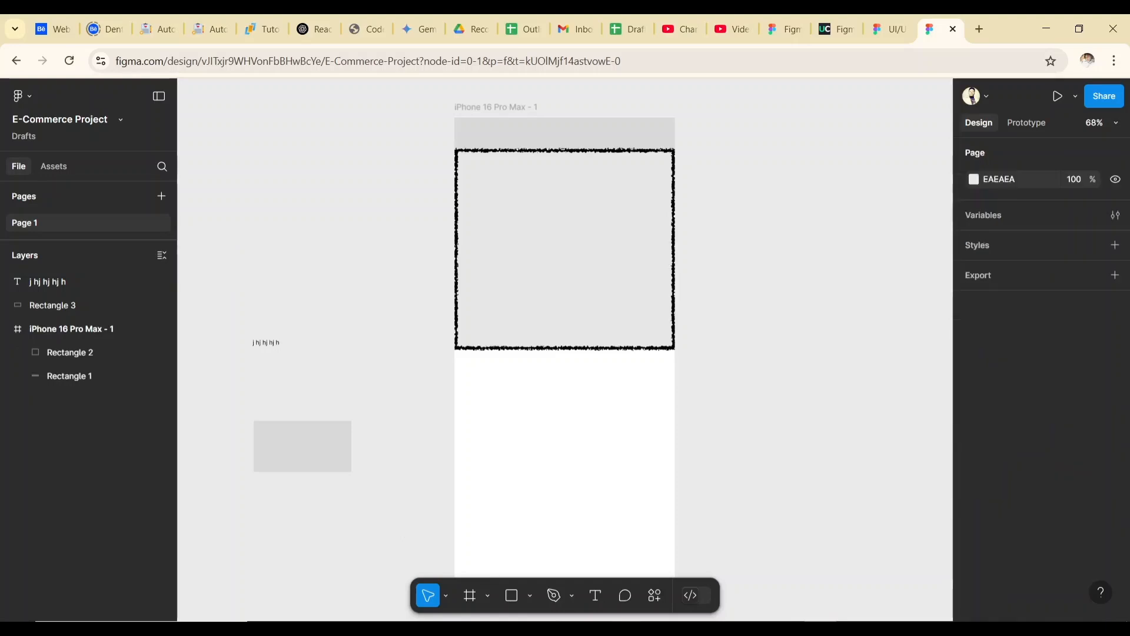
pyautogui.click(598, 596)
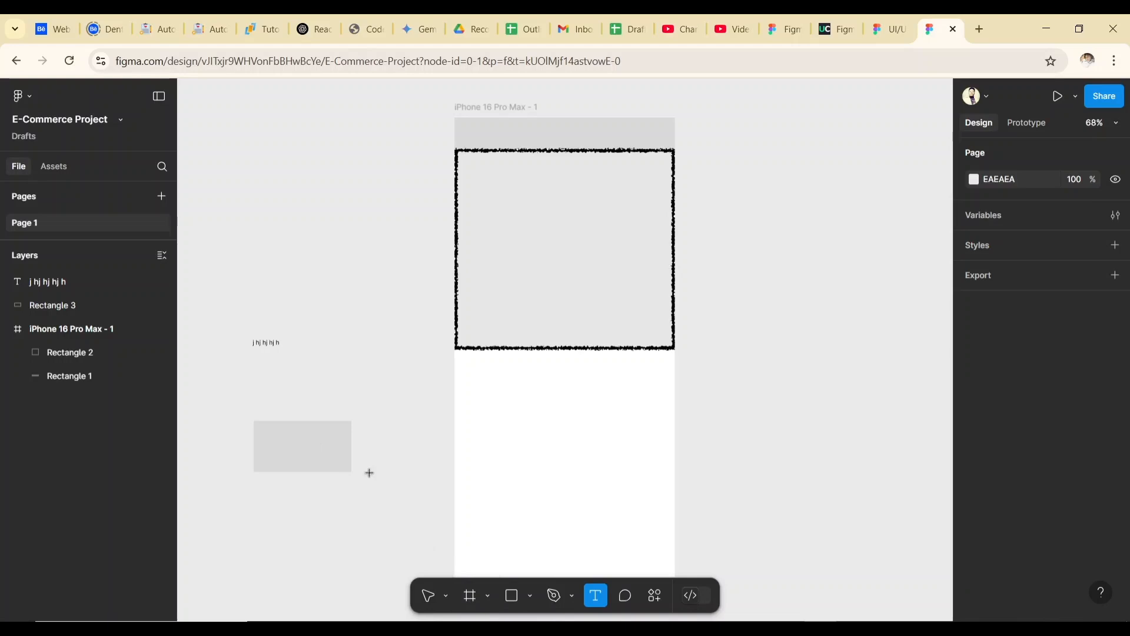
pyautogui.press('Escape')
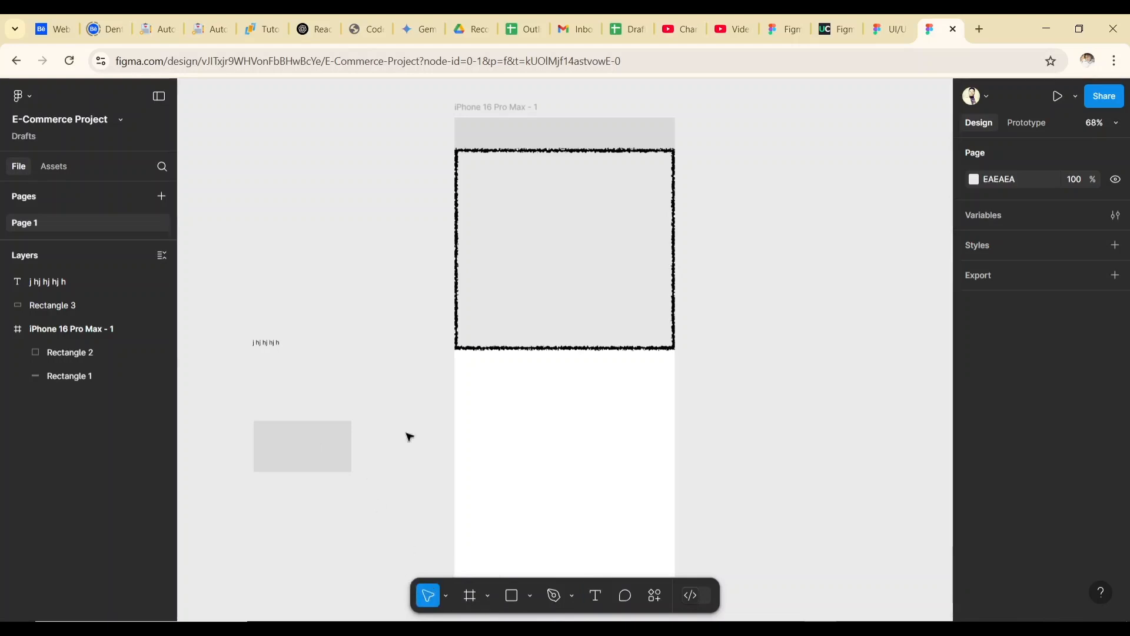
pyautogui.click(589, 595)
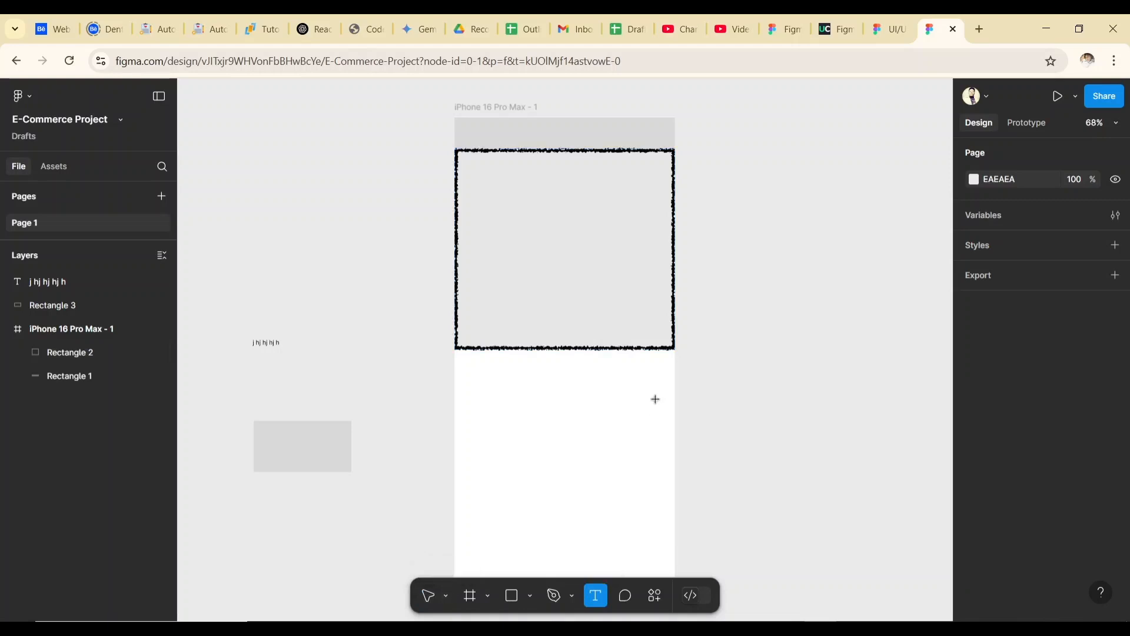
pyautogui.press('v')
pyautogui.click(518, 303)
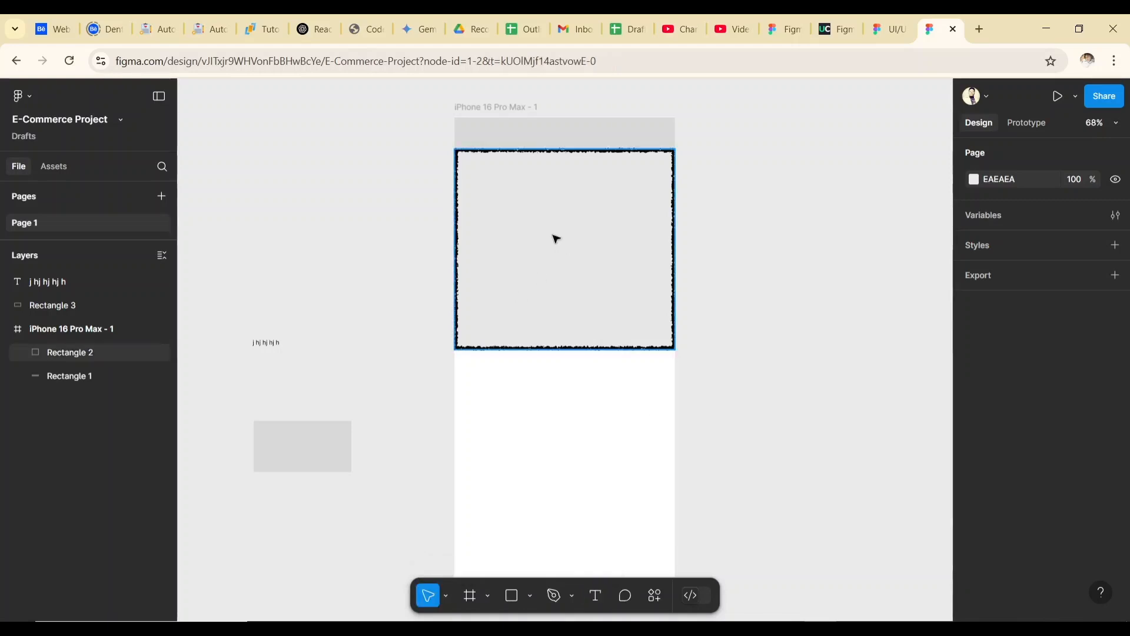
pyautogui.moveTo(555, 238)
pyautogui.mouseDown()
pyautogui.moveTo(558, 346)
pyautogui.moveTo(556, 253)
pyautogui.mouseUp()
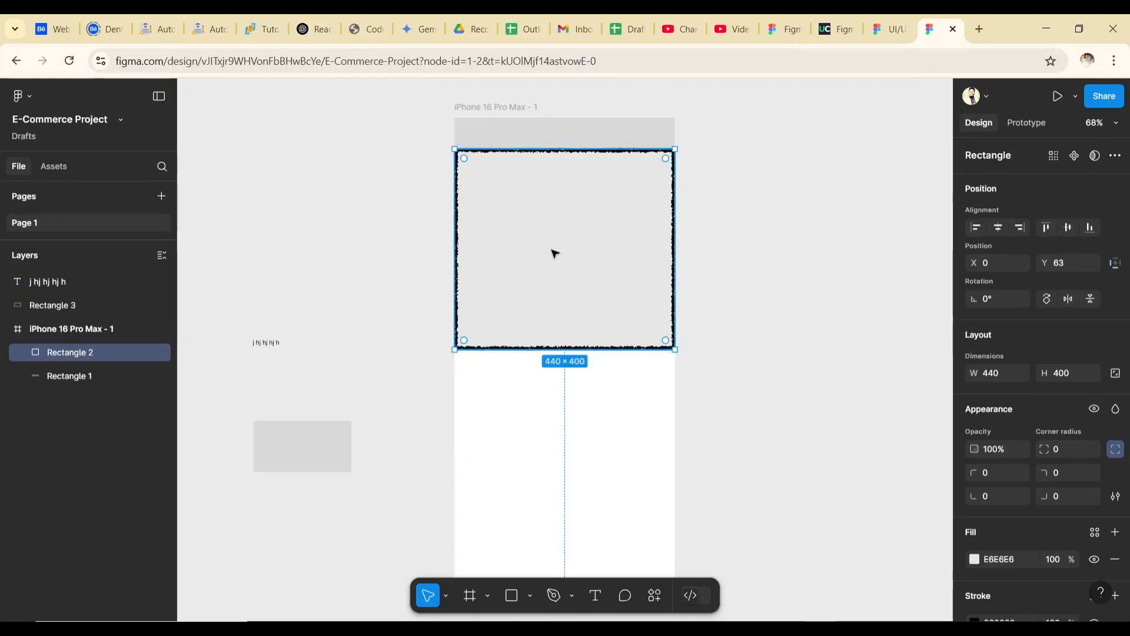
# Duplicate the 195 × 102 rectangle directly below itself with a spacing of 24 and group the two rectangles.
pyautogui.click(302, 461)
pyautogui.moveTo(311, 457); pyautogui.dragTo(311, 523)
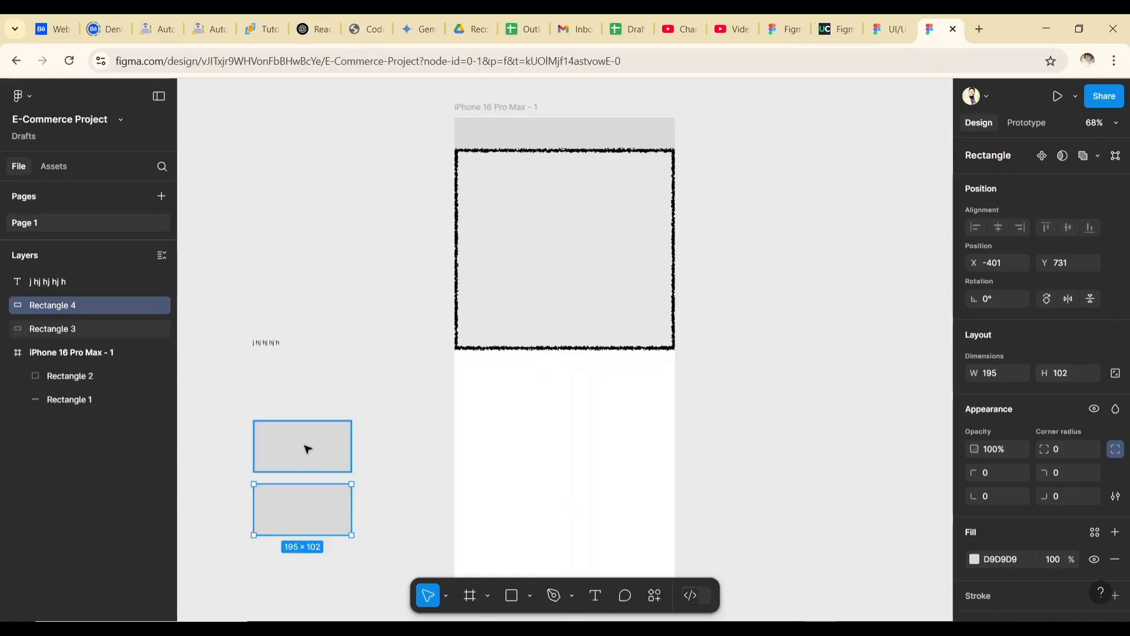
pyautogui.click(323, 477)
pyautogui.moveTo(386, 538); pyautogui.dragTo(255, 437)
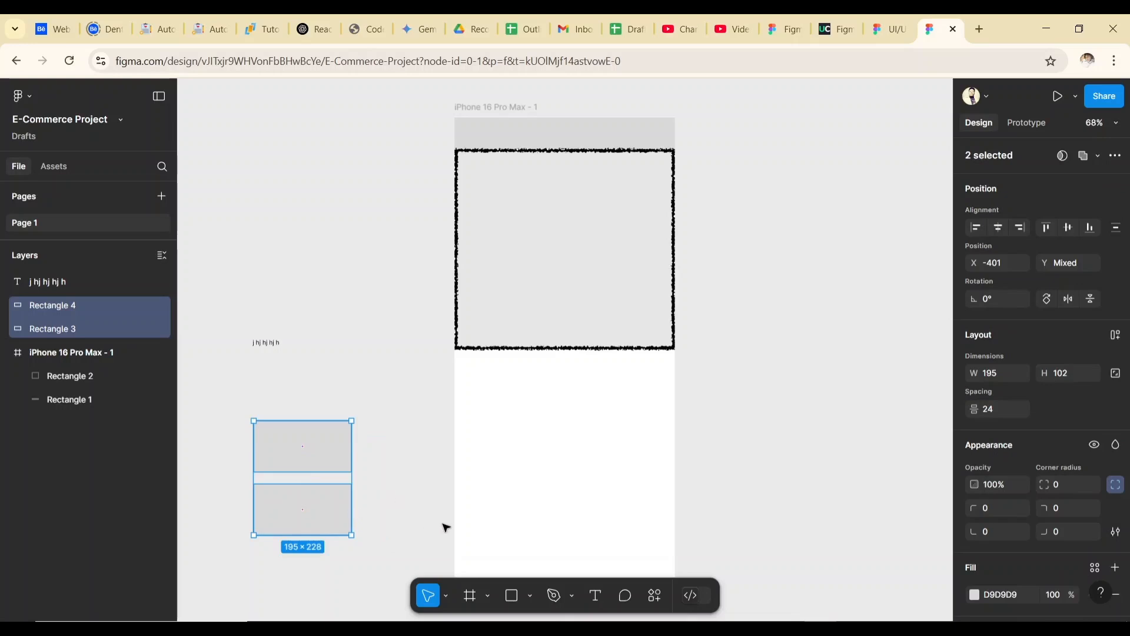
pyautogui.hotkey('ctrl', 'g')
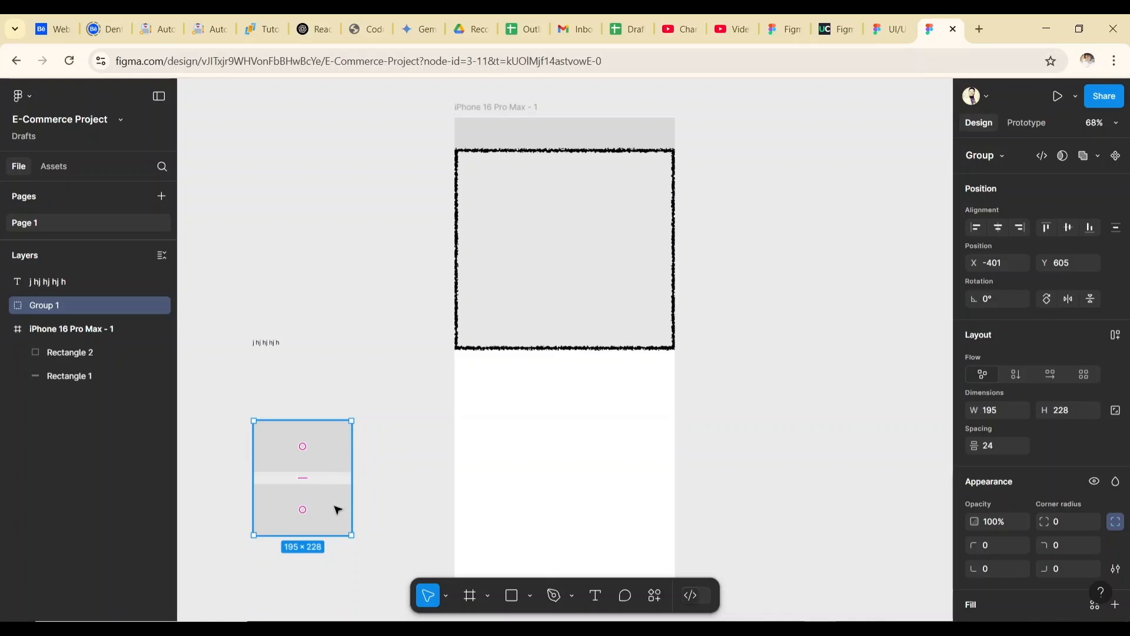
# Move the group of two rectangles slightly up, to about X -403, Y 546, and ungroup it.
pyautogui.moveTo(334, 466); pyautogui.dragTo(322, 422)
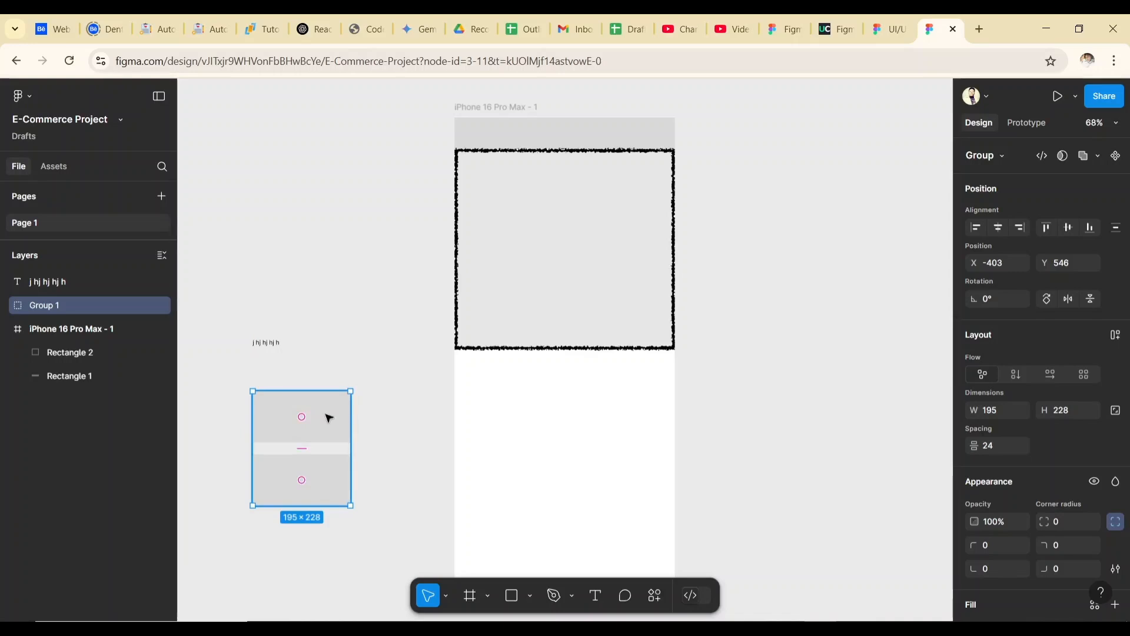
pyautogui.rightClick(328, 416)
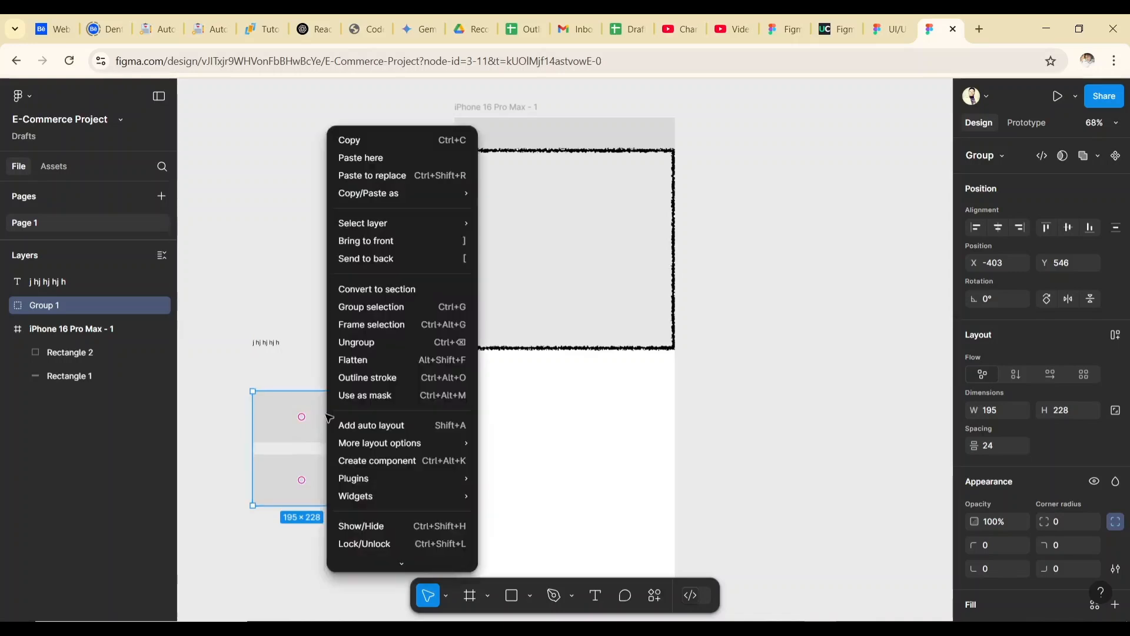
pyautogui.click(274, 439)
pyautogui.rightClick(275, 439)
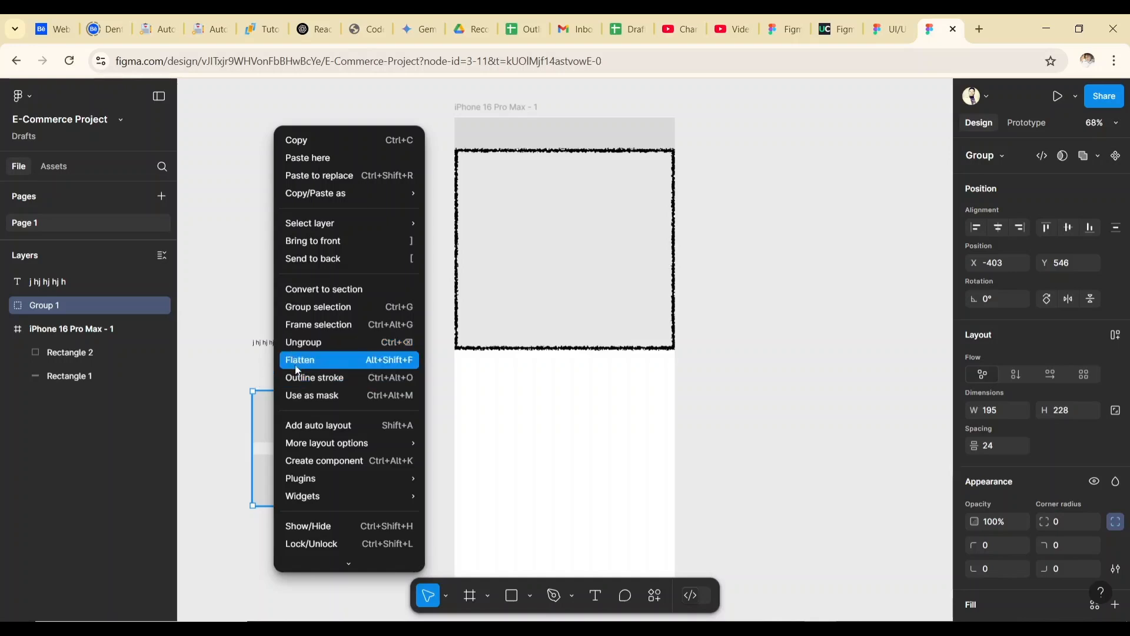
pyautogui.click(305, 344)
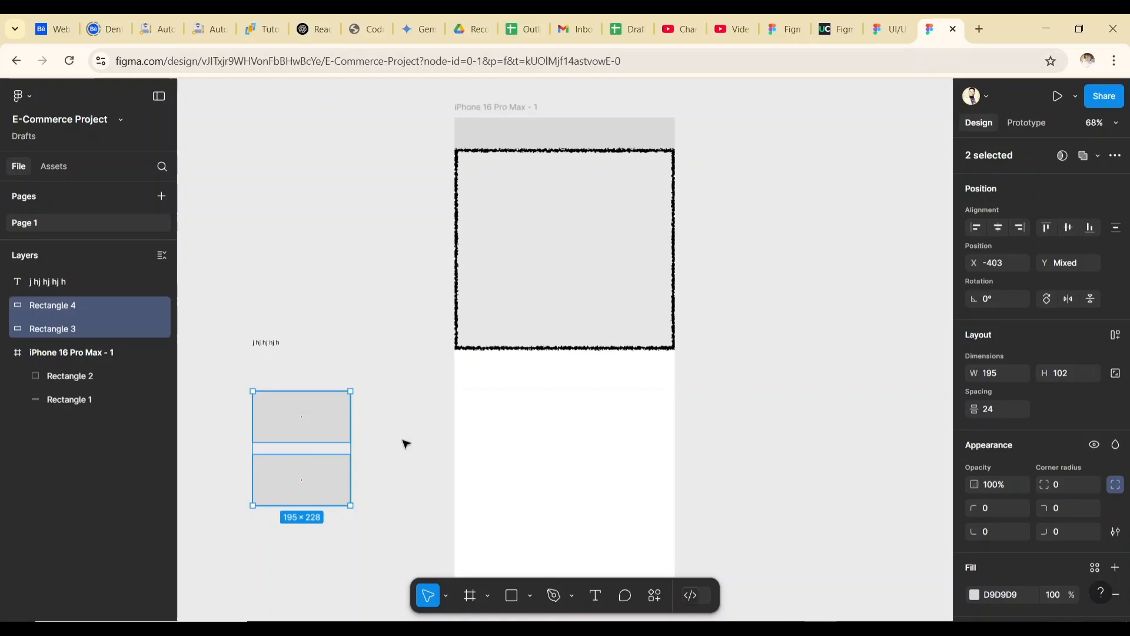
# Move Rectangle 3 up beside the top of the iPhone frame, at about X -488, Y -23, and duplicate it to its right with a spacing of 22.
pyautogui.click(308, 422)
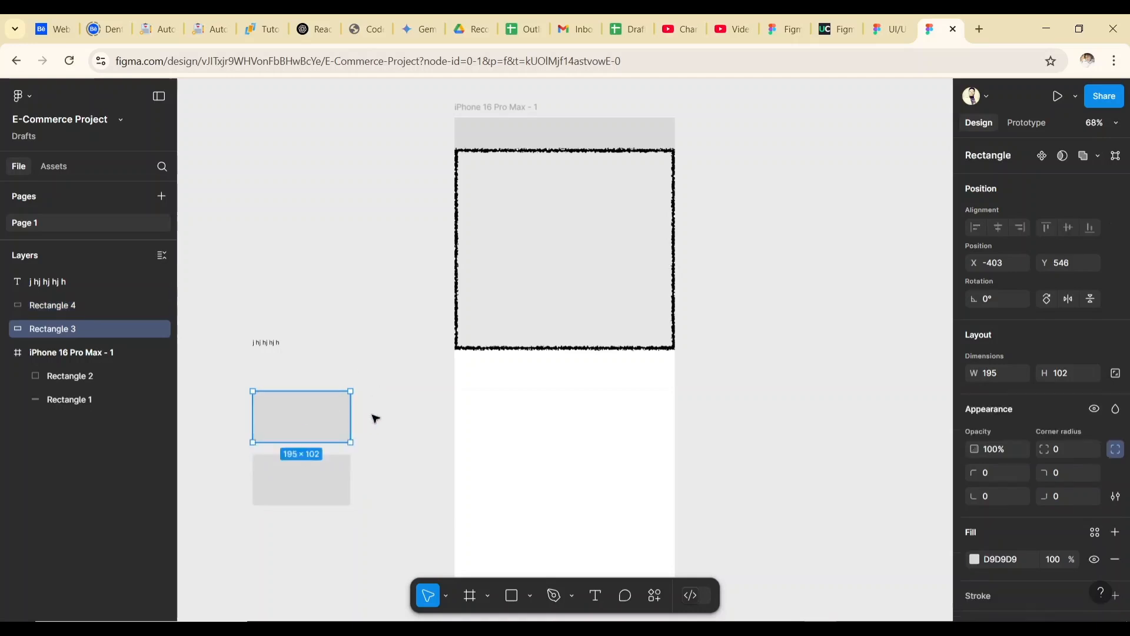
pyautogui.moveTo(314, 418); pyautogui.dragTo(271, 134)
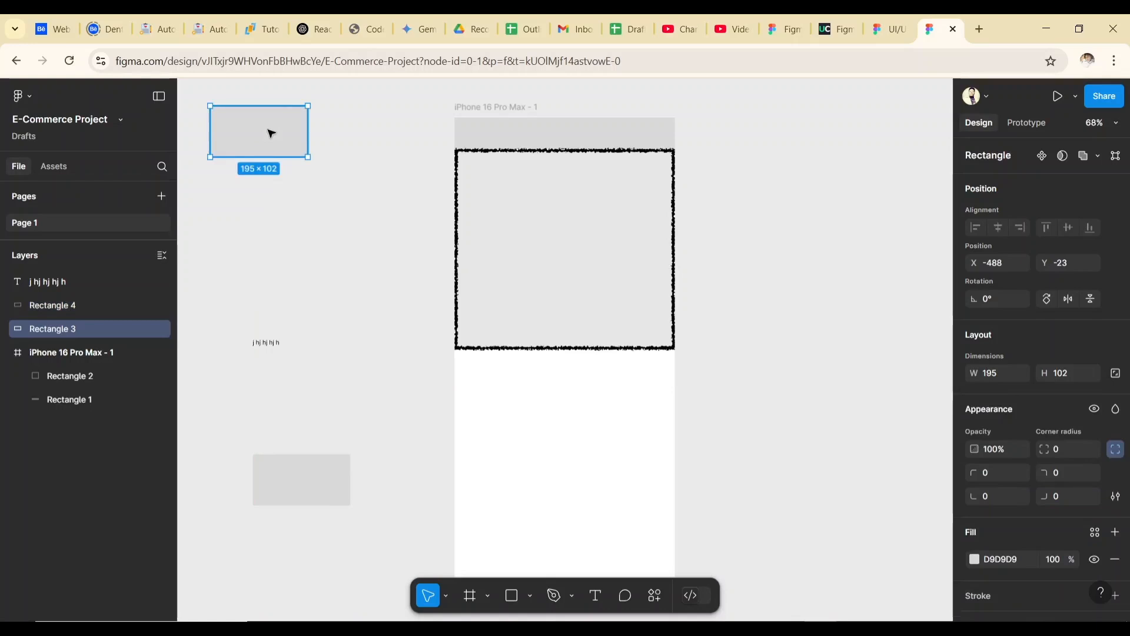
pyautogui.hotkey('ctrl', 'd')
pyautogui.moveTo(237, 130); pyautogui.dragTo(345, 130)
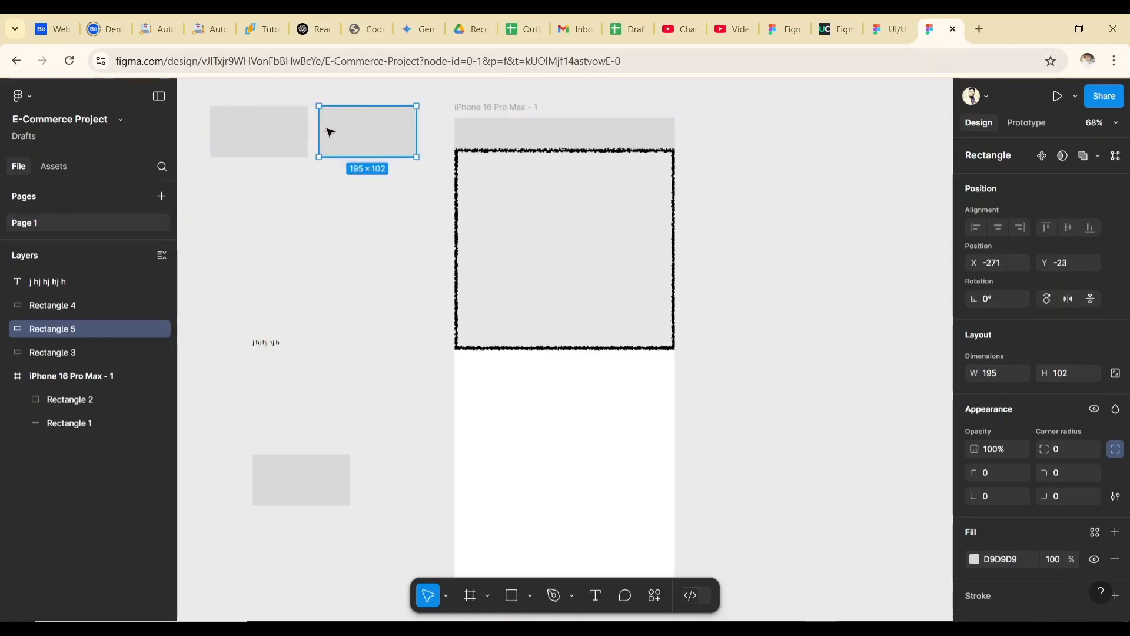
# Duplicate the two upper rectangles together to form a second row below them at about Y 118.
pyautogui.keyDown('shift'); pyautogui.click(275, 136); pyautogui.keyUp('shift')
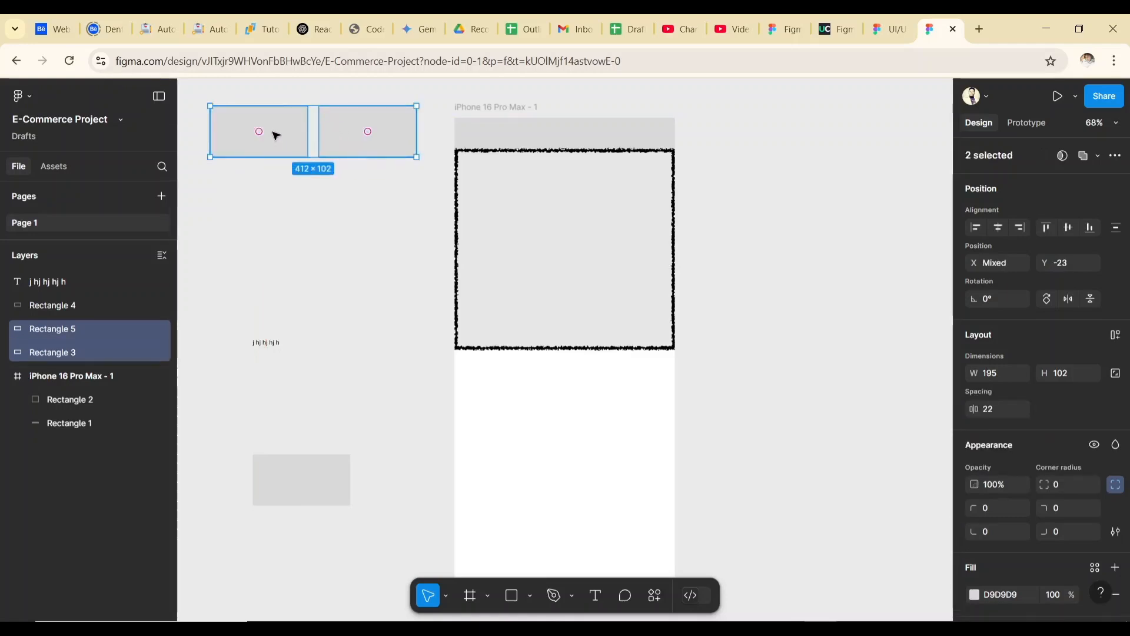
pyautogui.hotkey('ctrl', 'd')
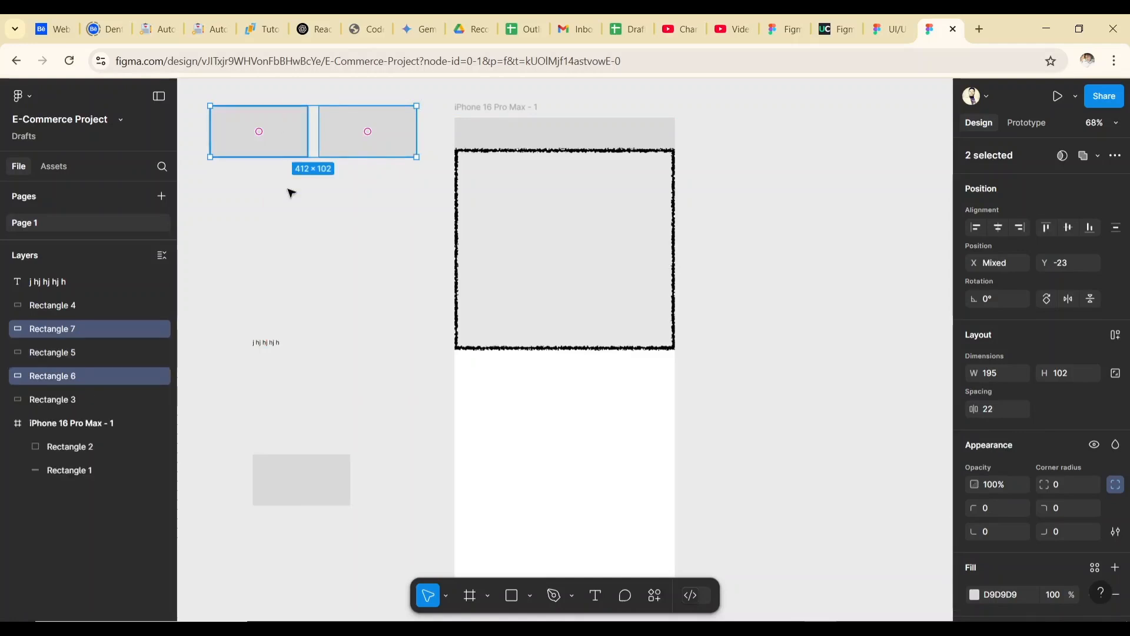
pyautogui.moveTo(281, 120); pyautogui.dragTo(281, 190)
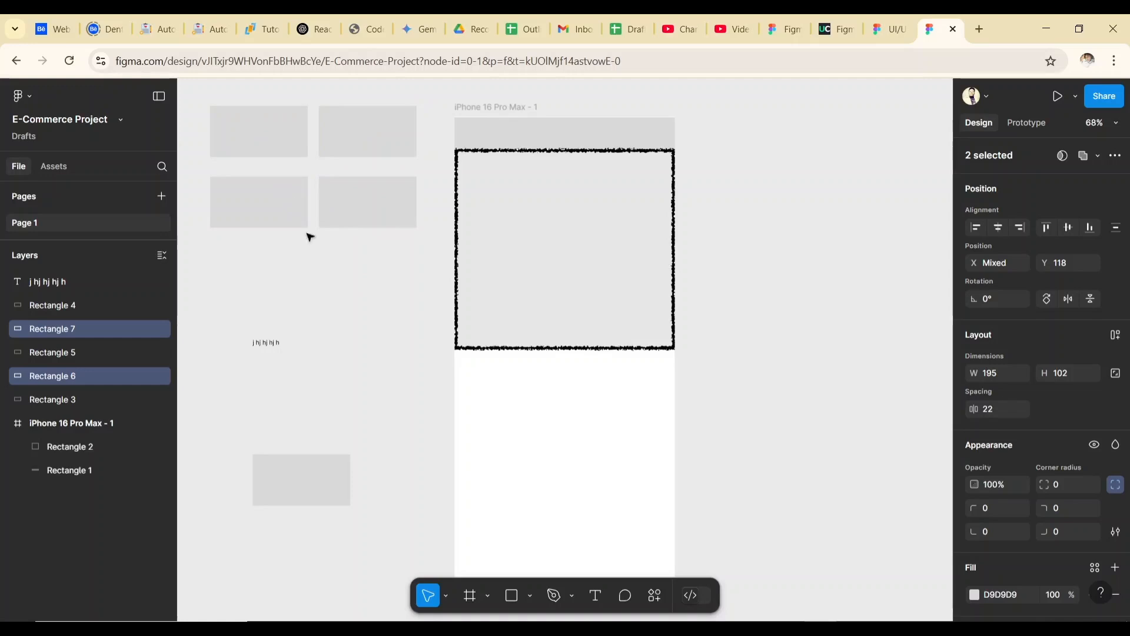
pyautogui.click(366, 293)
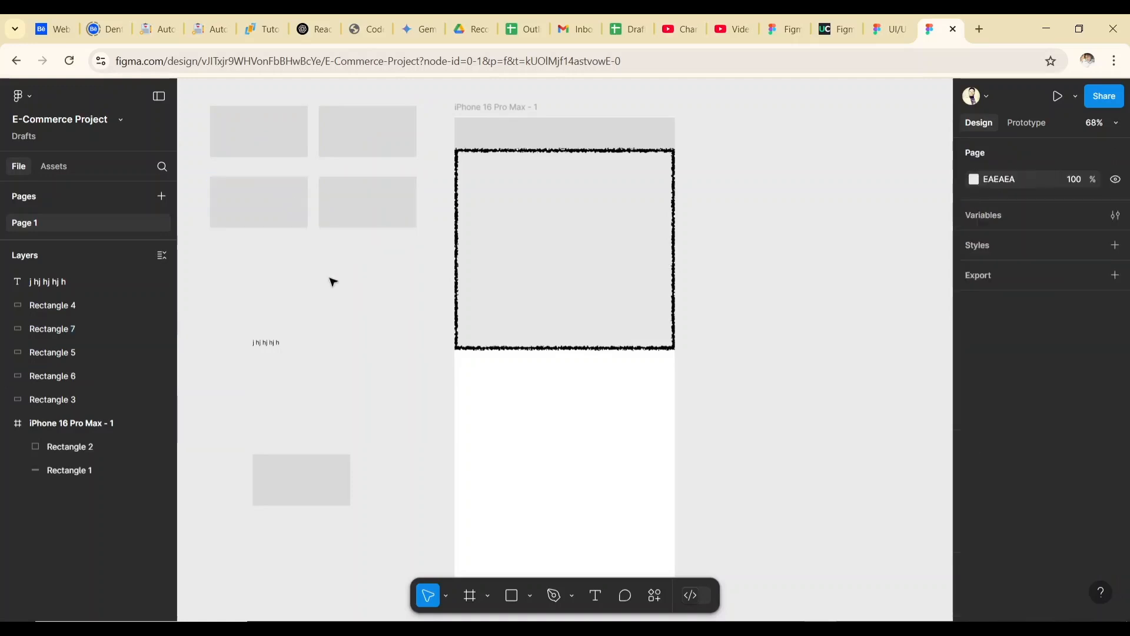
# Copy each second-row rectangle straight down to form a third row of two rectangles at about Y 259.
pyautogui.click(301, 215)
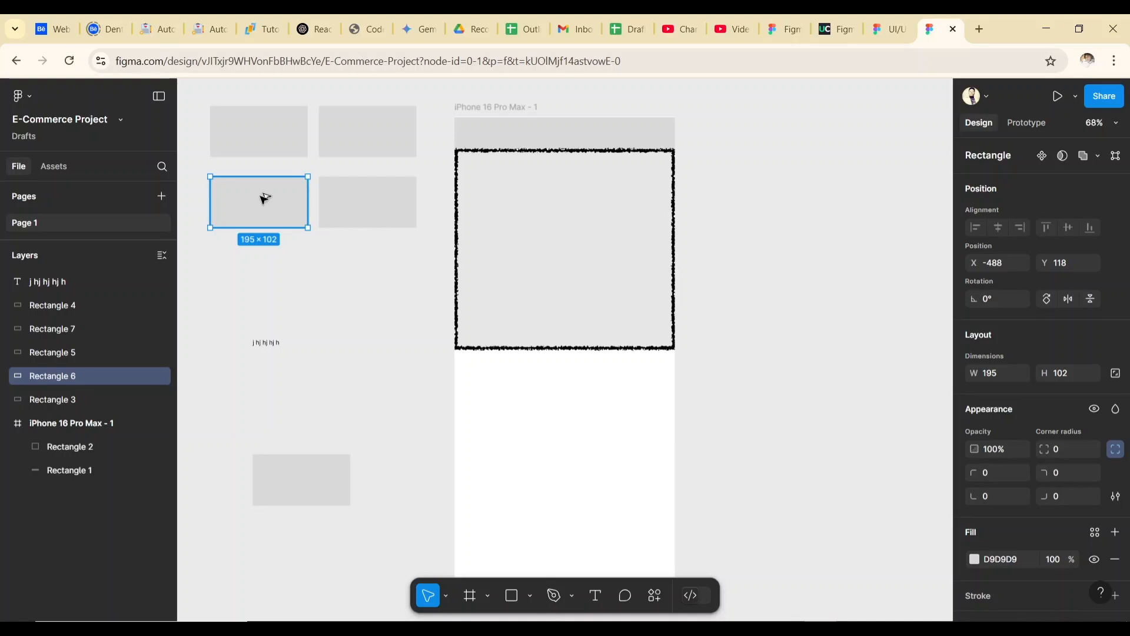
pyautogui.moveTo(264, 198); pyautogui.dragTo(267, 270)
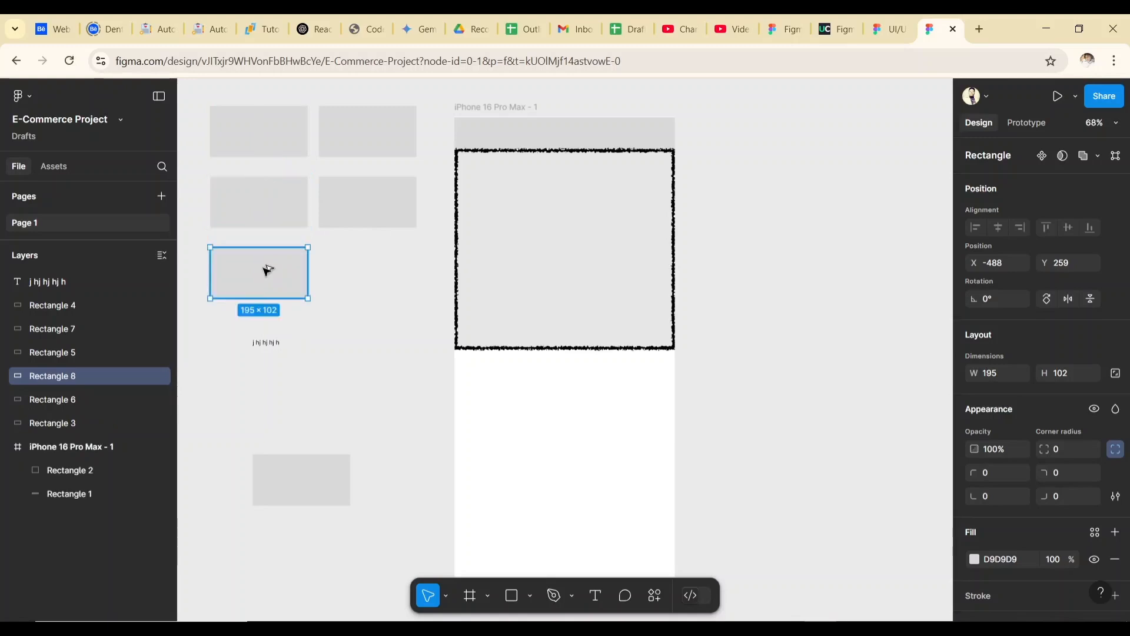
pyautogui.click(360, 209)
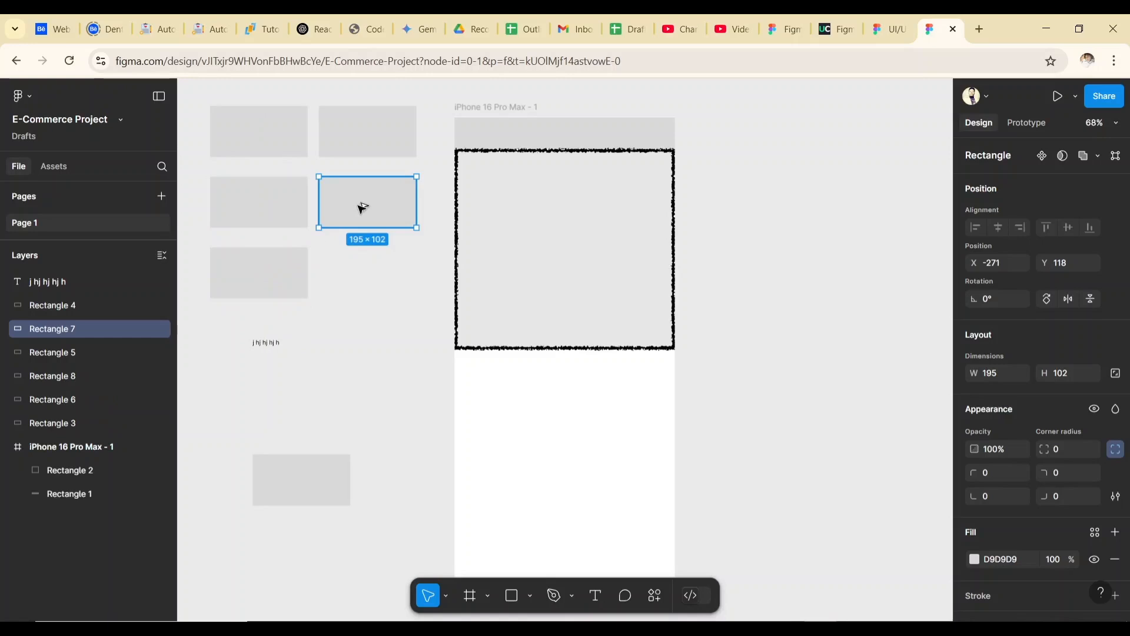
pyautogui.moveTo(363, 207); pyautogui.dragTo(359, 282)
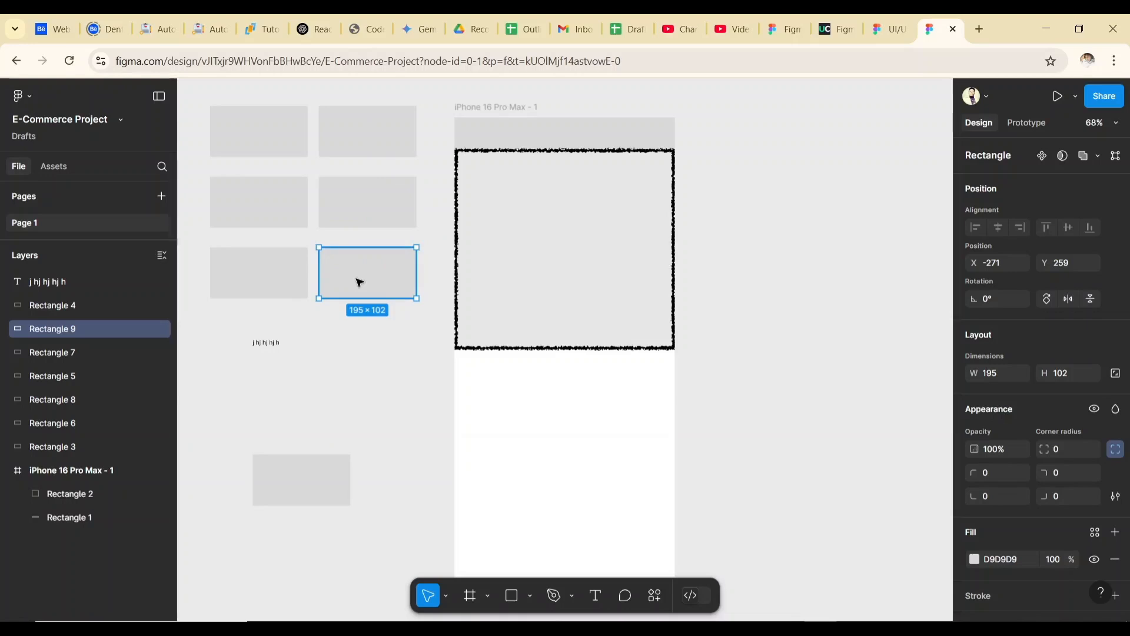
# Place the image person-wearing-futuristic-virtual-reality-glasses-gaming.jpg from the Inspirational folder into the outlined rectangle in the iPhone frame.
pyautogui.click(574, 273)
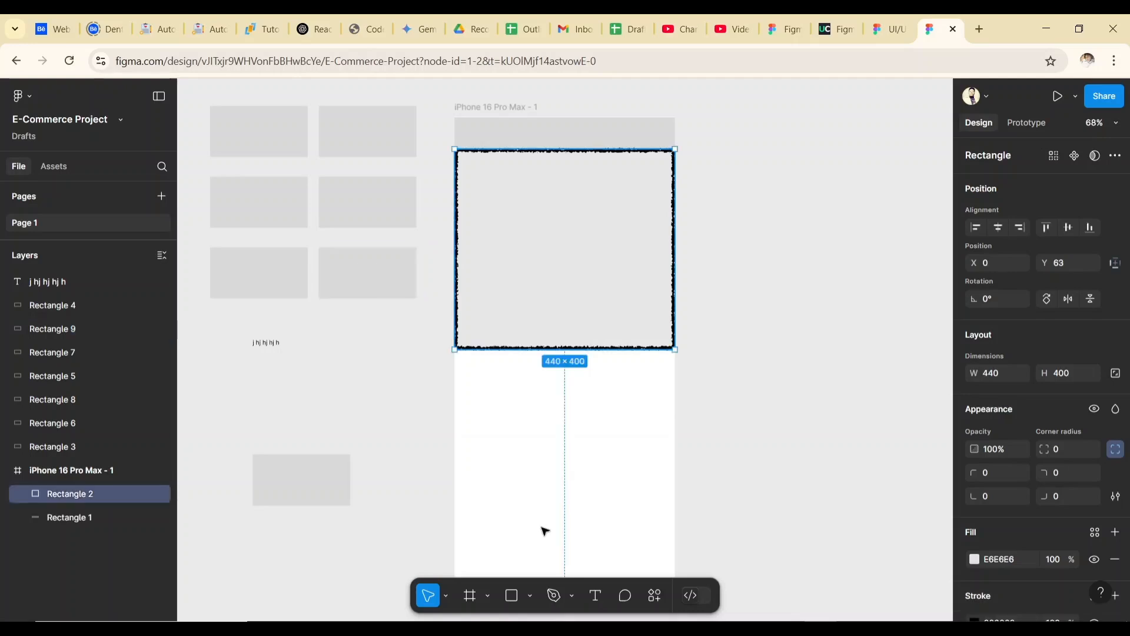
pyautogui.click(530, 595)
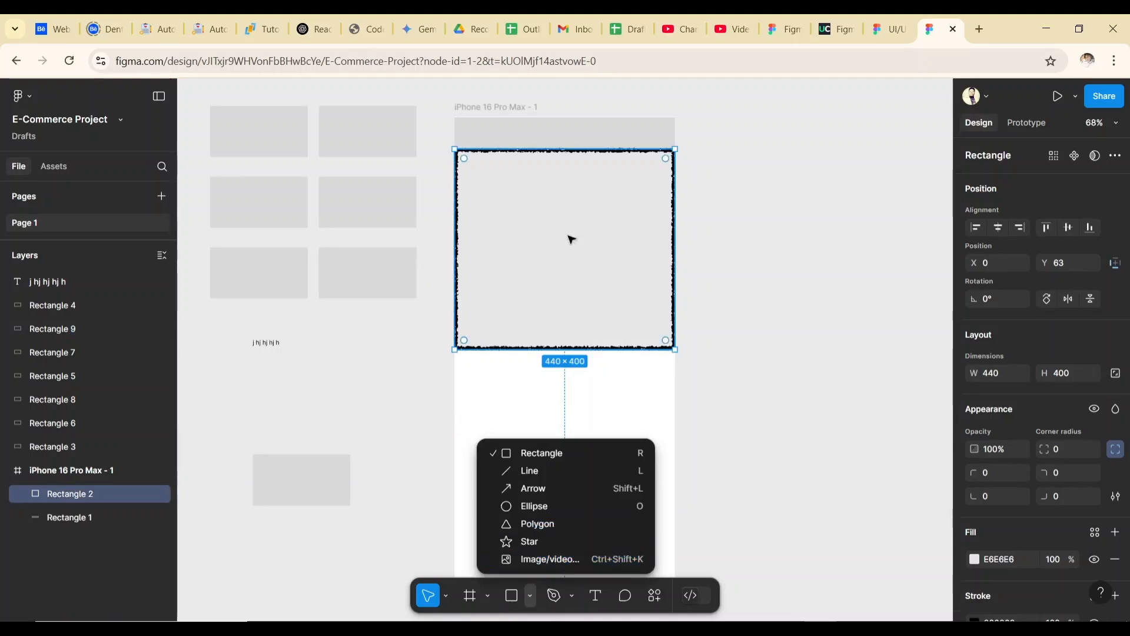
pyautogui.click(738, 243)
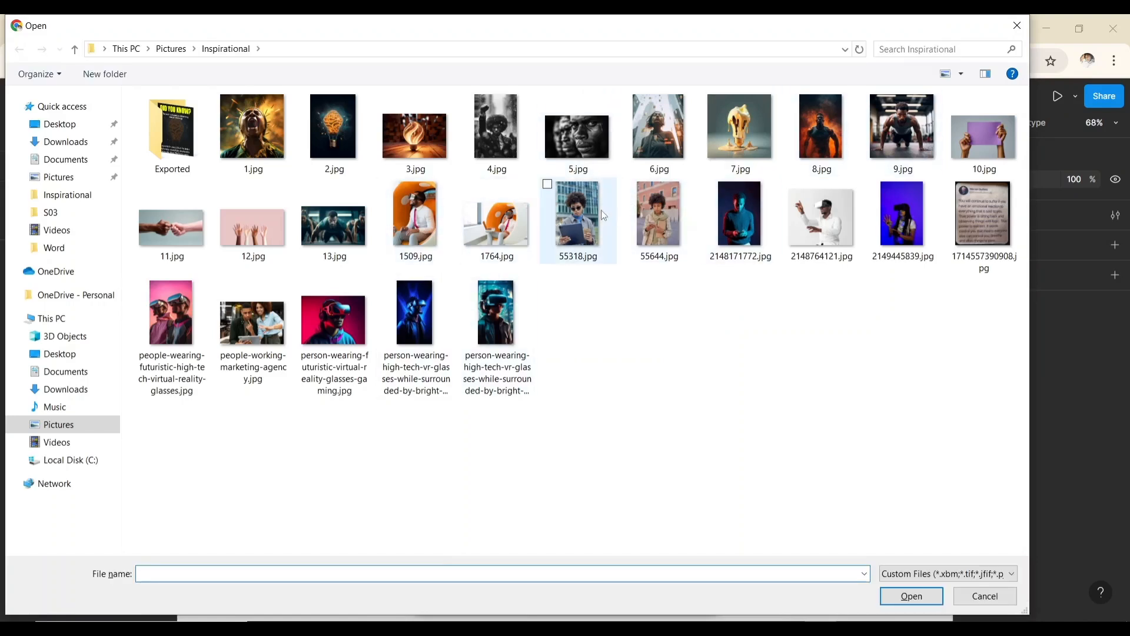
pyautogui.click(332, 306)
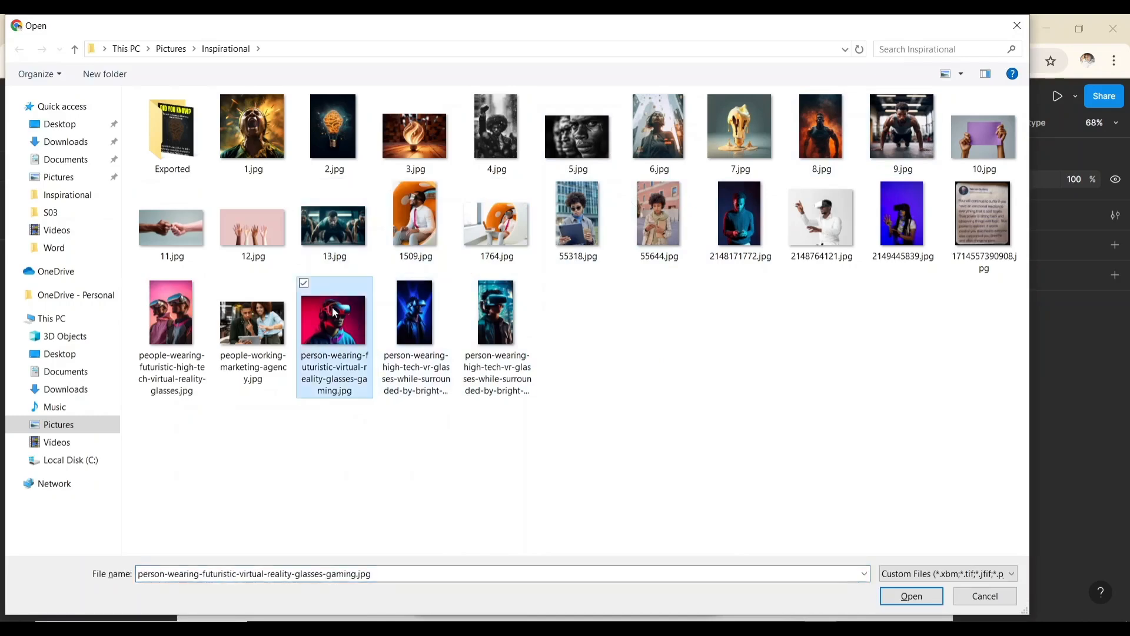
pyautogui.click(911, 597)
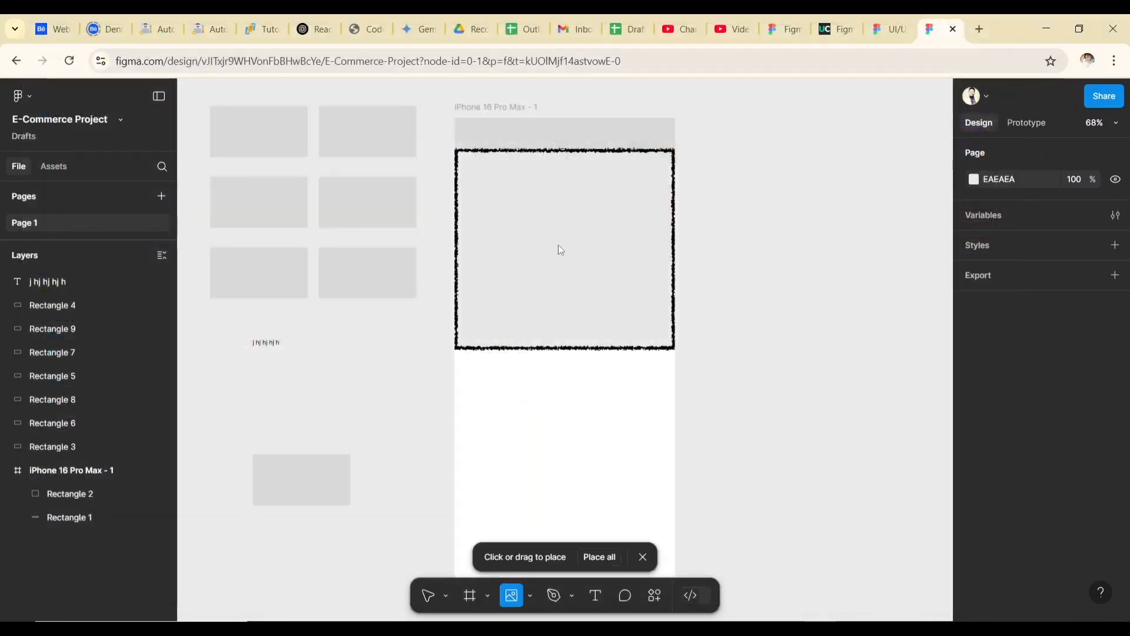
pyautogui.click(598, 266)
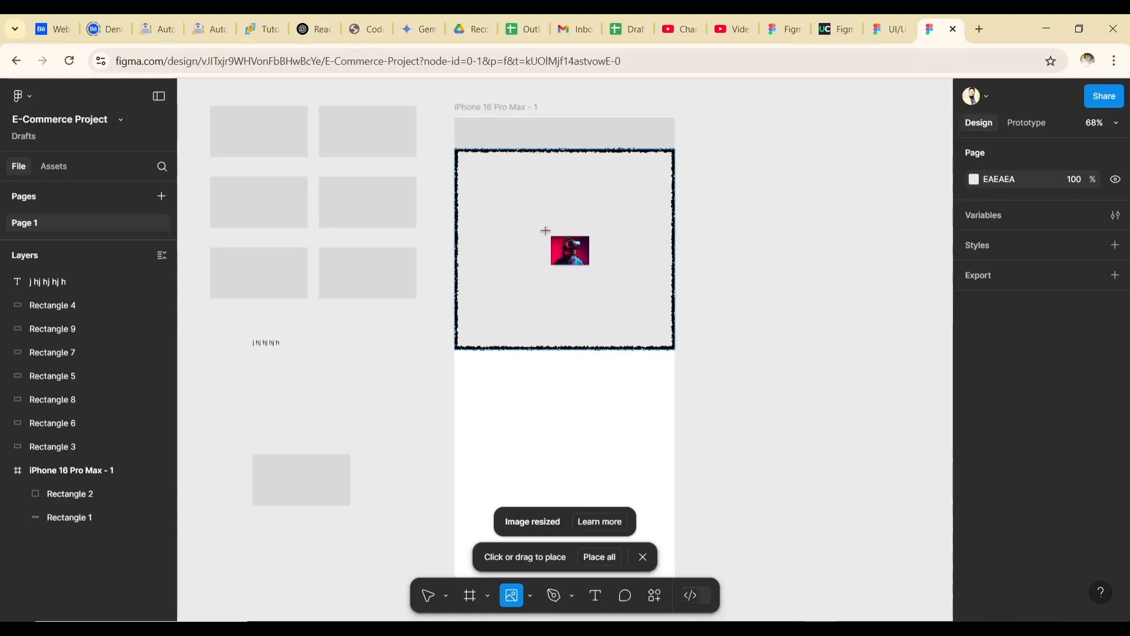
pyautogui.click(497, 206)
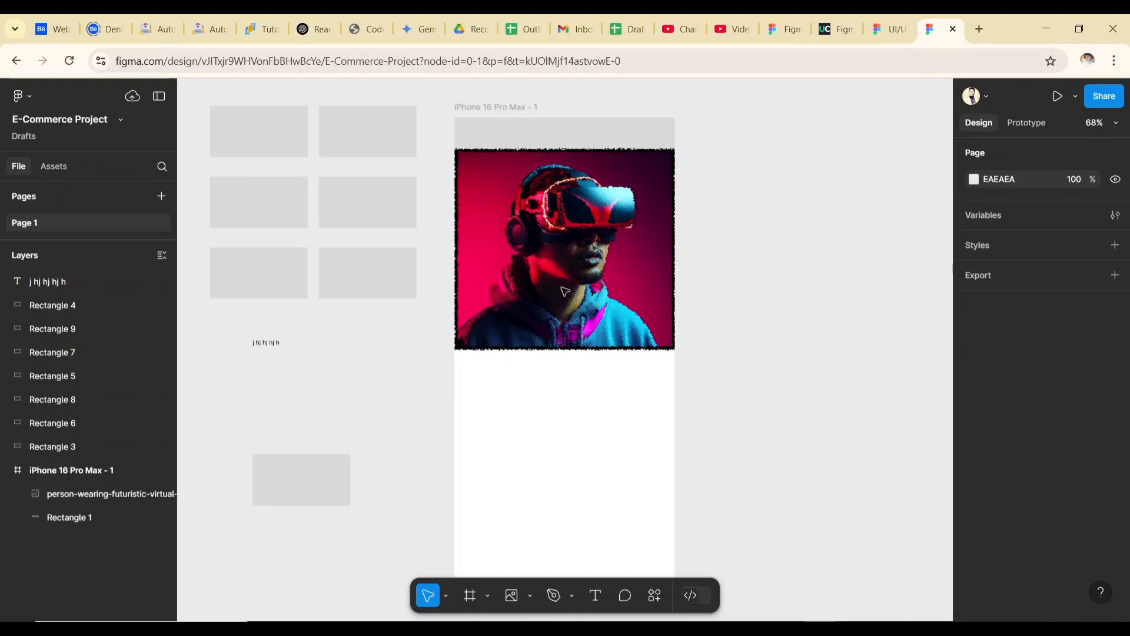
# Look through the Tools, View and Zoom keyboard shortcuts in the shortcut reference, and close it.
pyautogui.click(1101, 592)
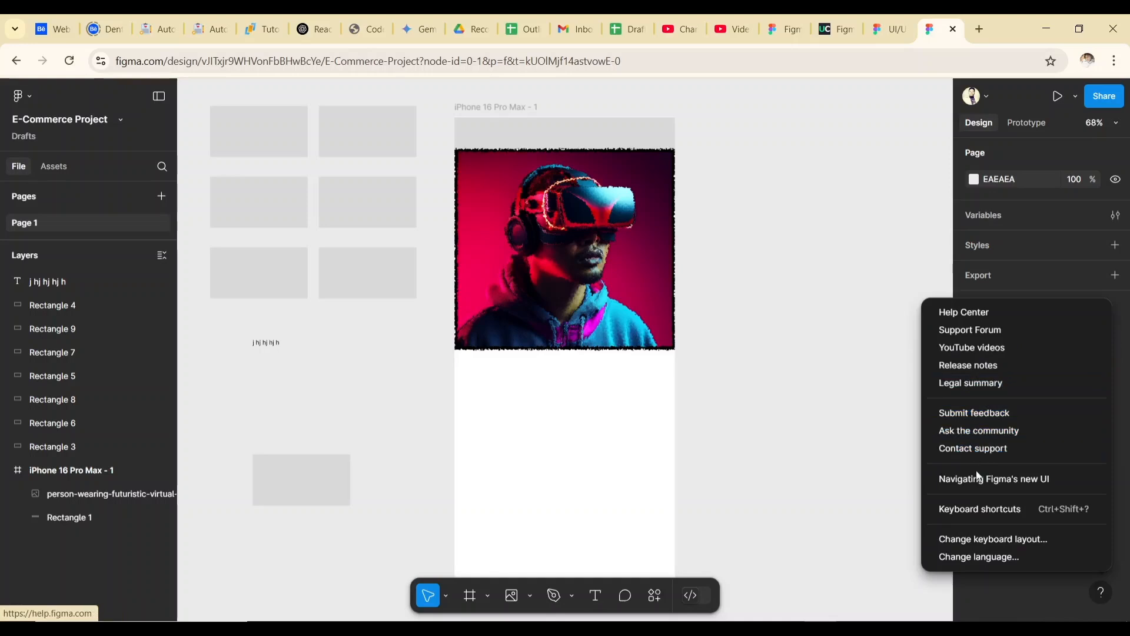
pyautogui.click(993, 510)
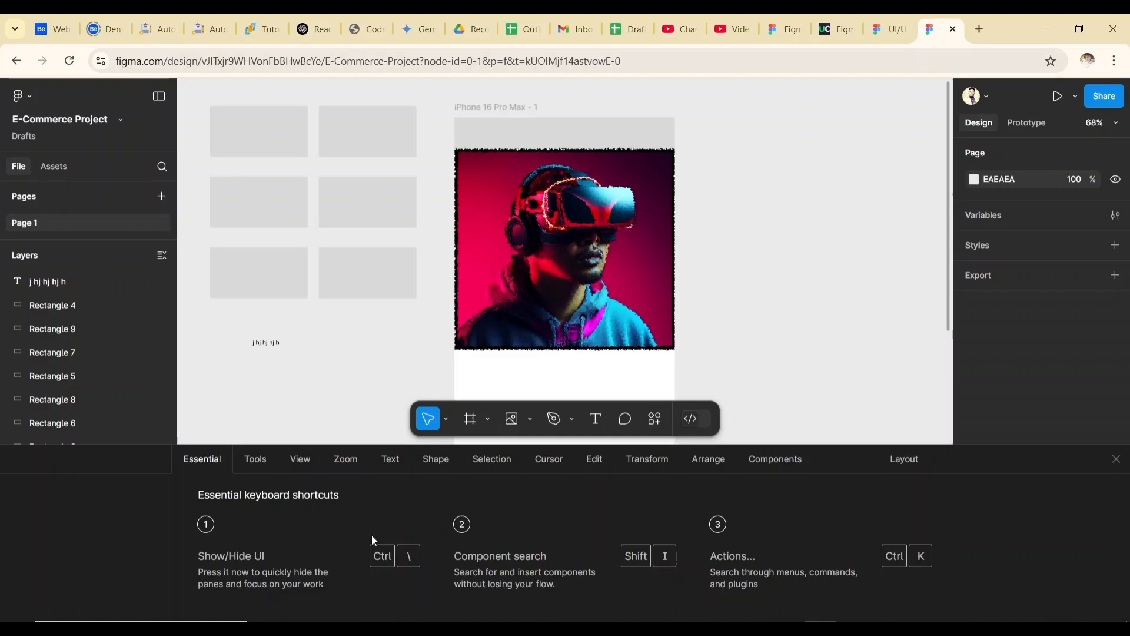
pyautogui.click(256, 459)
pyautogui.click(299, 460)
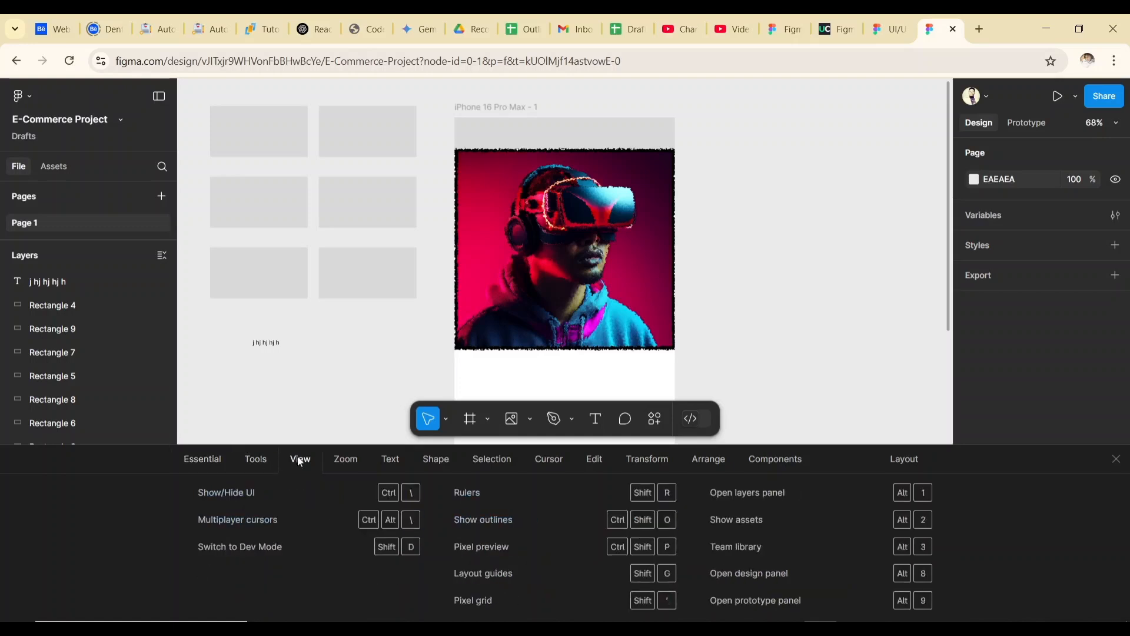
pyautogui.click(344, 462)
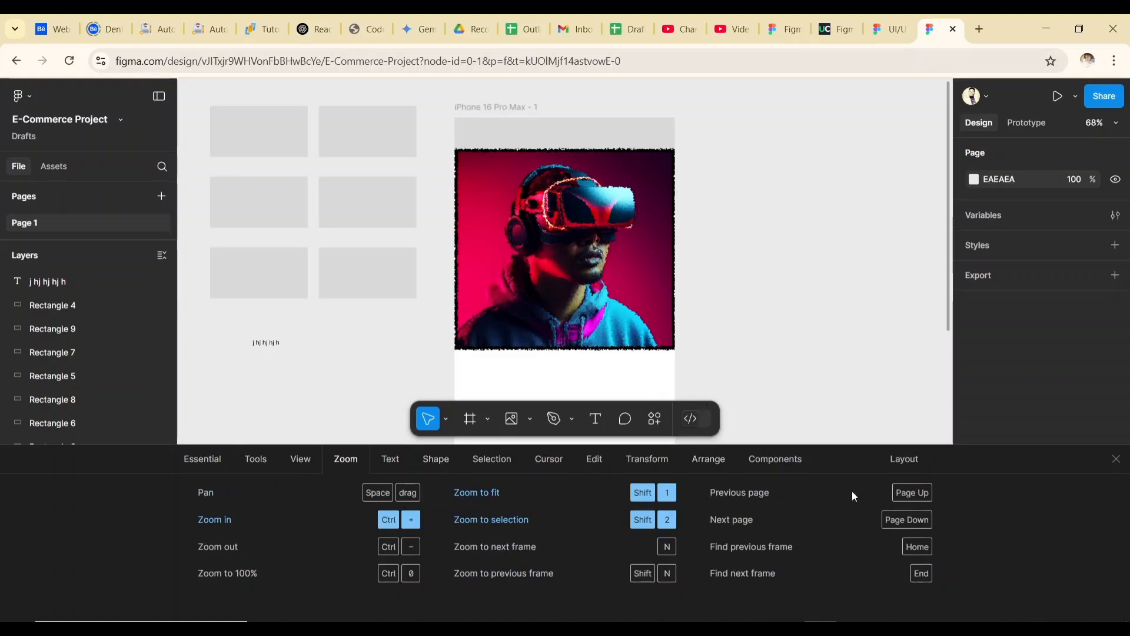
pyautogui.click(1116, 462)
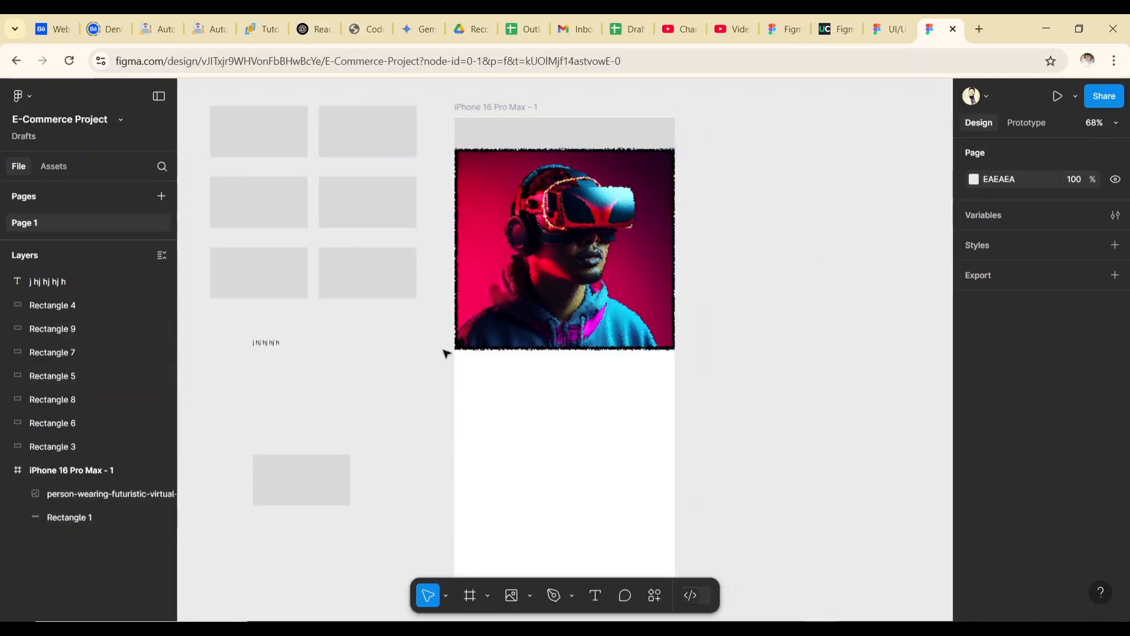
# Zoom to fit all the page content, and zoom to the VR headset image in the iPhone frame.
pyautogui.hotkey('shift', '1')
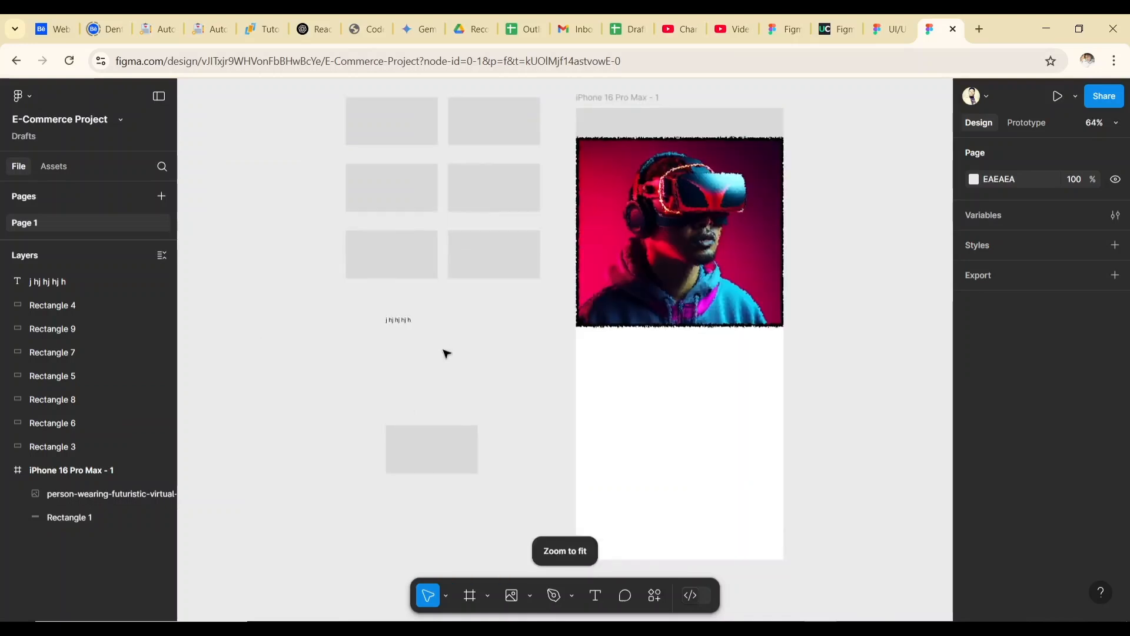
pyautogui.click(666, 201)
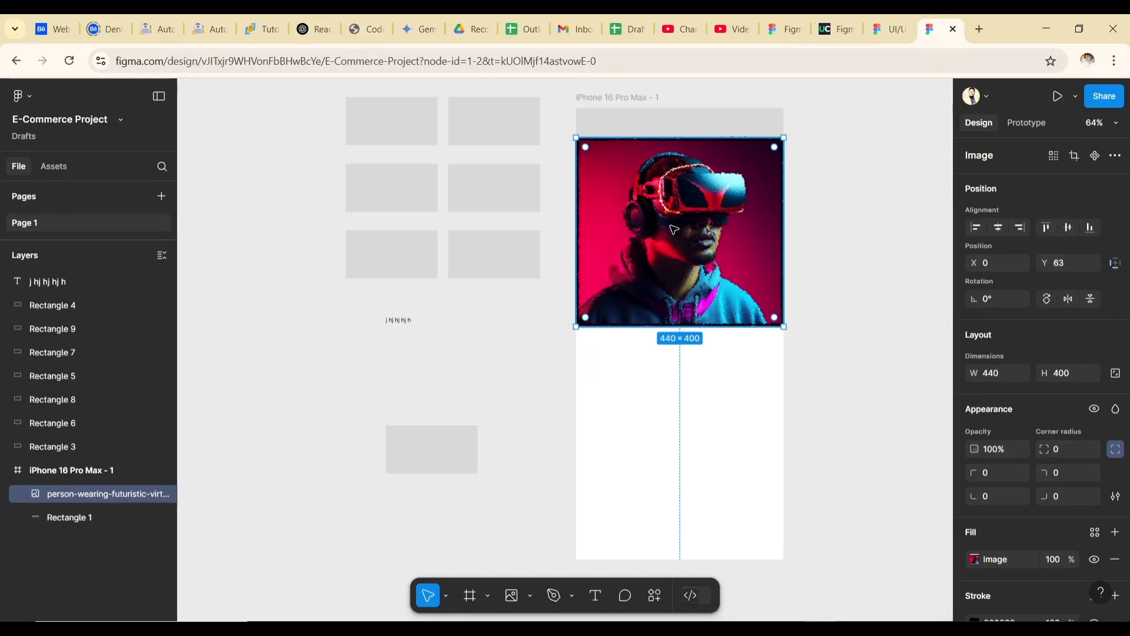
pyautogui.hotkey('shift', '2')
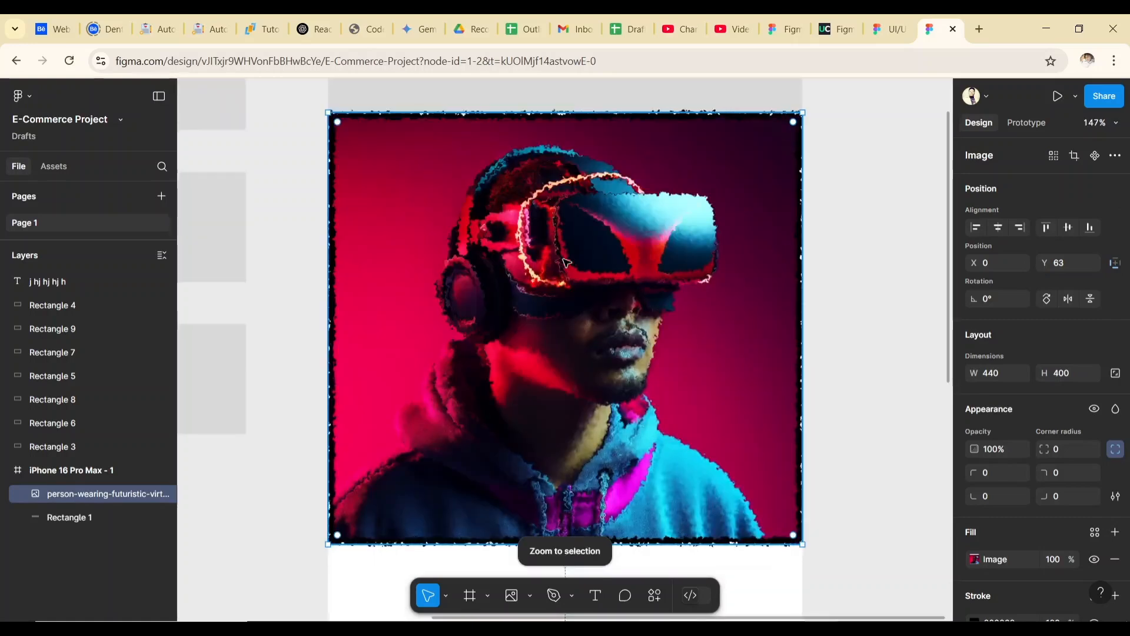
# Zoom to the third-row rectangle nearest the iPhone frame, Rectangle 9.
pyautogui.keyDown('shift'); pyautogui.click(235, 377); pyautogui.keyUp('shift')
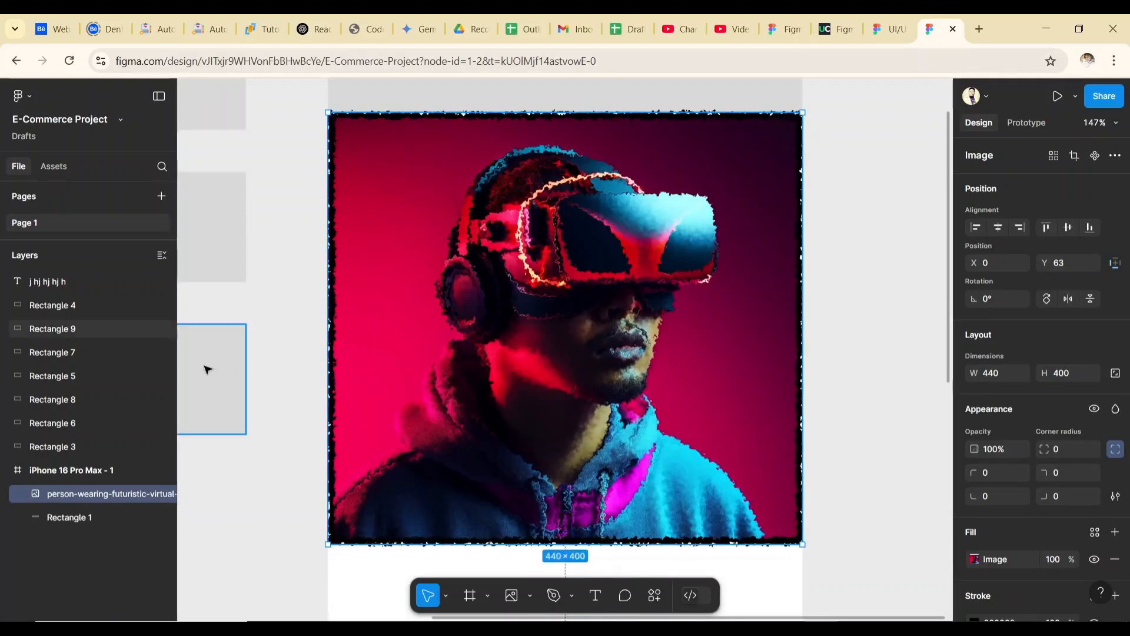
pyautogui.click(206, 369)
pyautogui.hotkey('shift', '2')
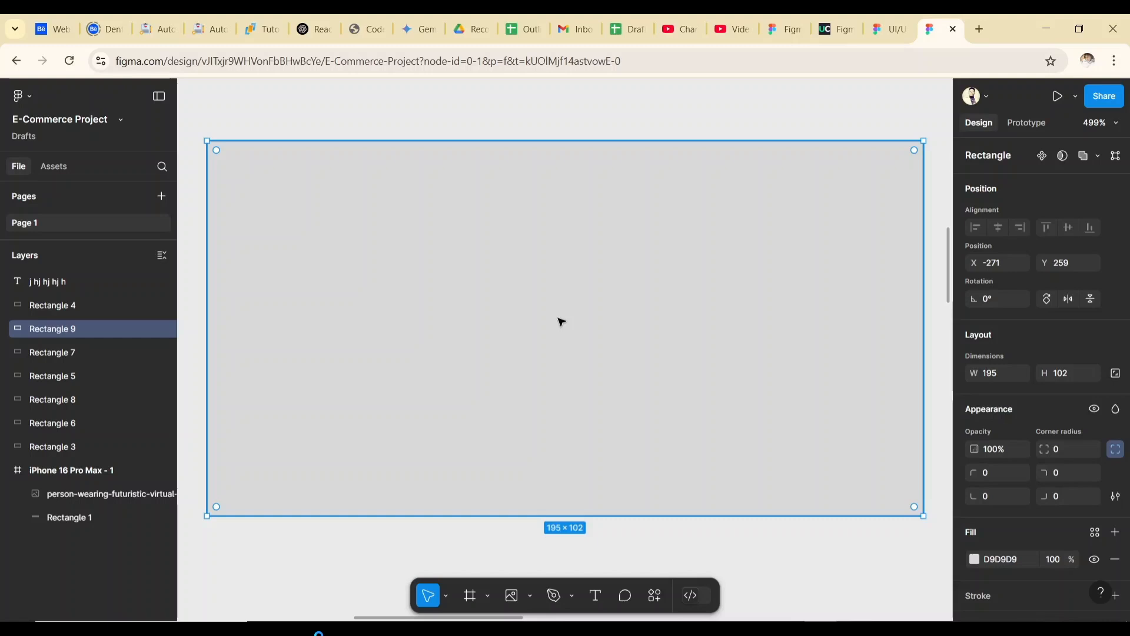
# Examine the selected Rectangle 9 and its surroundings at several zoom levels, from a close-up to a wider view.
pyautogui.scroll(5, 561, 320)
pyautogui.scroll(-6, 561, 321)
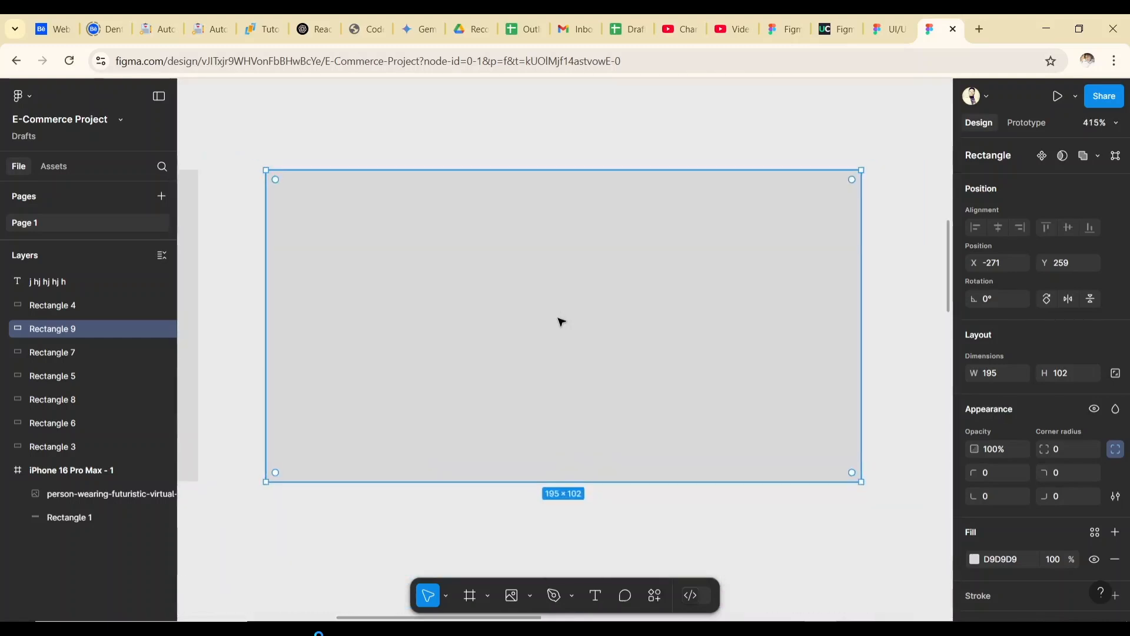
pyautogui.scroll(3, 561, 321)
pyautogui.scroll(-4, 561, 321)
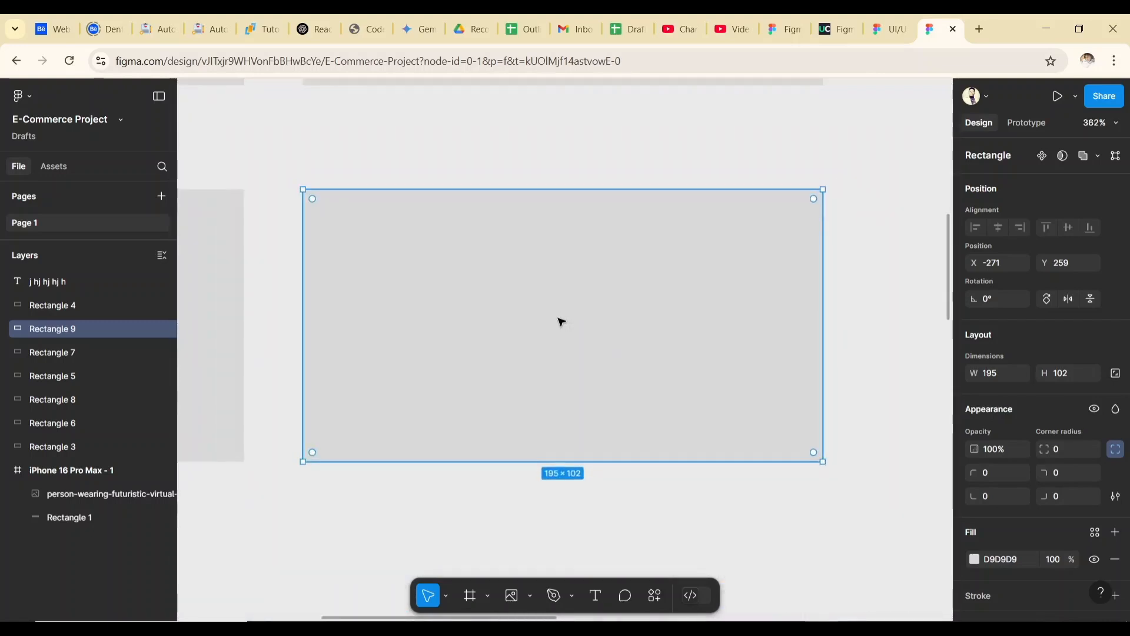
pyautogui.scroll(-4, 561, 321)
pyautogui.scroll(3, 561, 321)
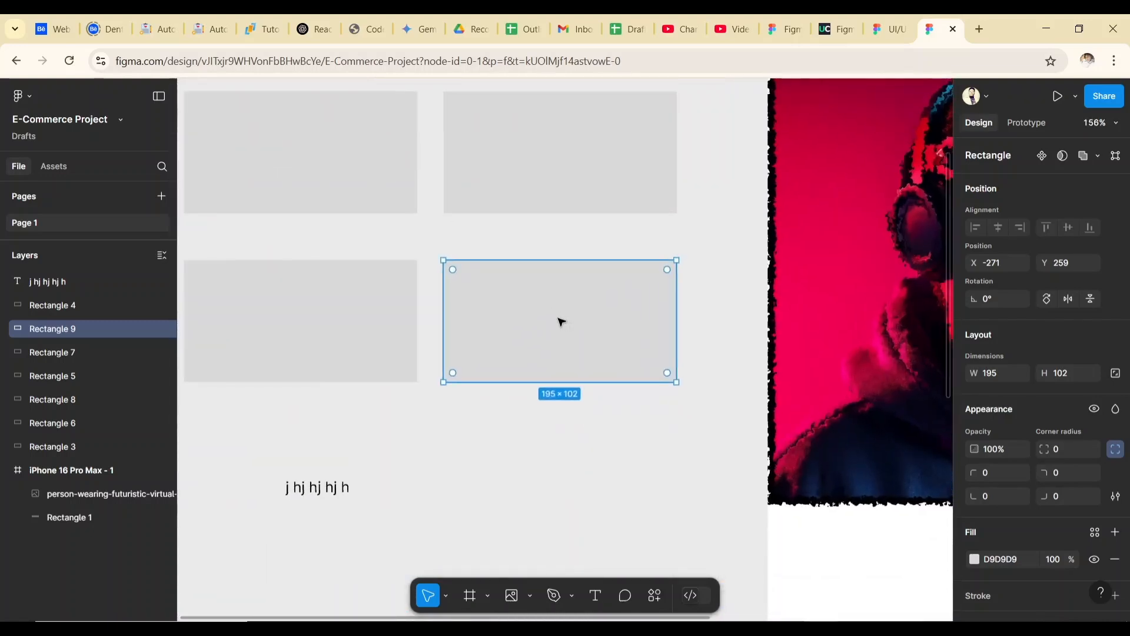
pyautogui.scroll(3, 561, 321)
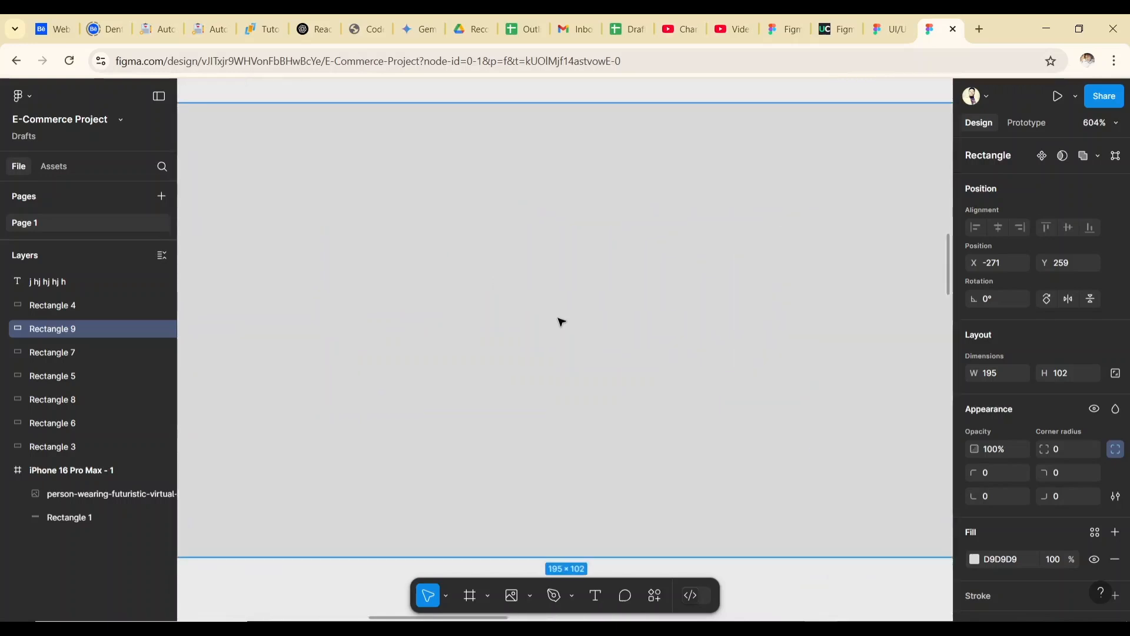
pyautogui.scroll(-2, 561, 321)
pyautogui.scroll(1, 561, 321)
pyautogui.scroll(-2, 561, 321)
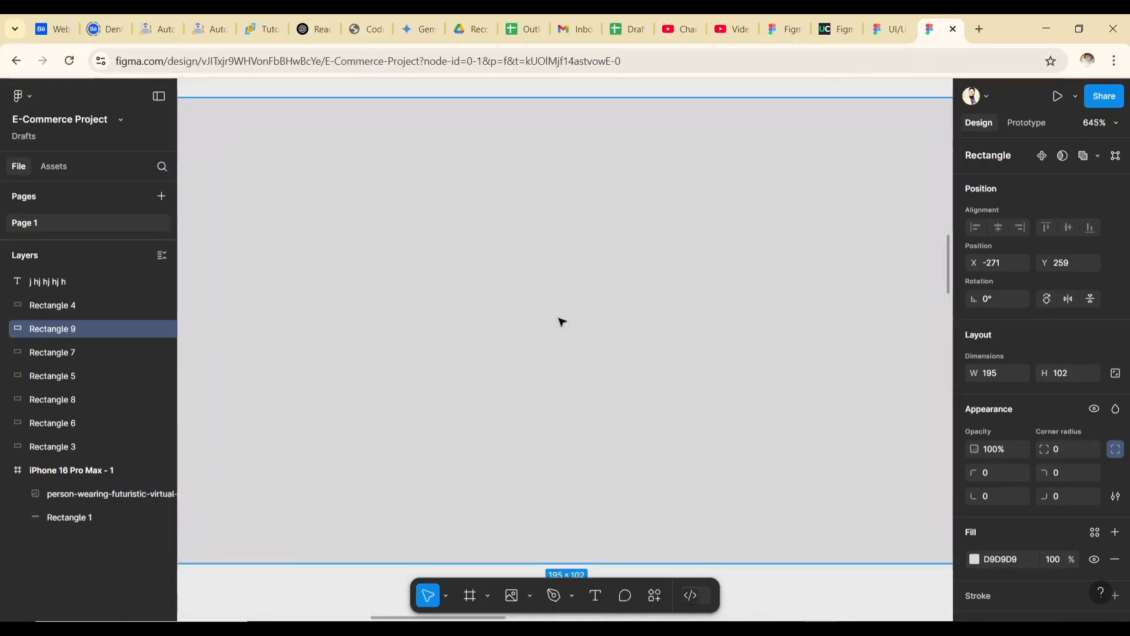
pyautogui.scroll(4, 560, 321)
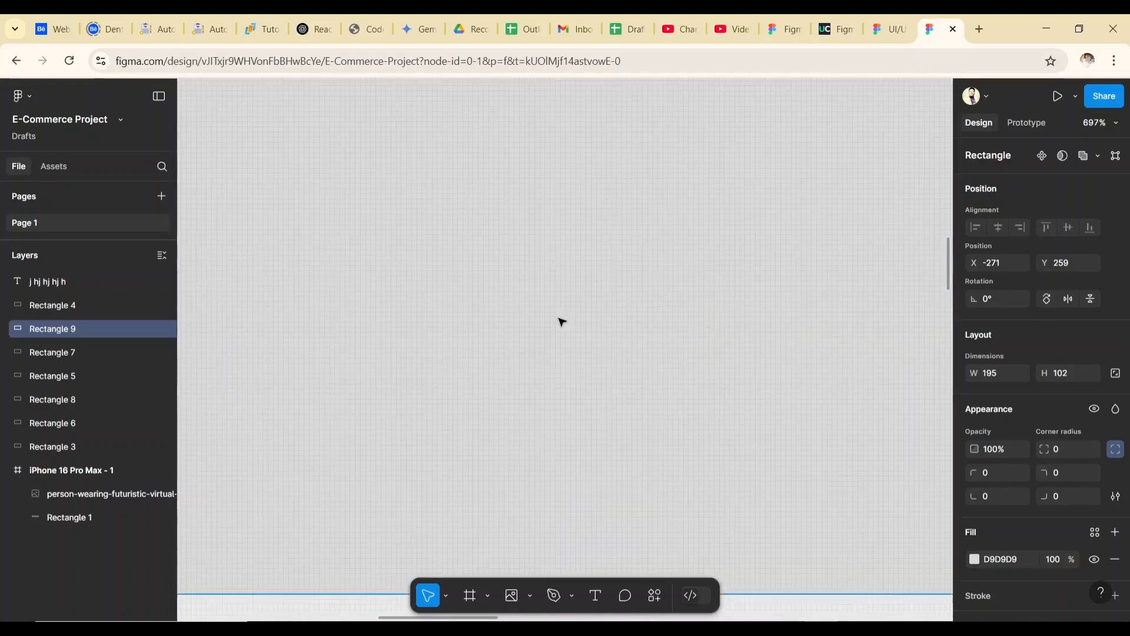
pyautogui.scroll(-3, 560, 321)
pyautogui.scroll(-1, 561, 321)
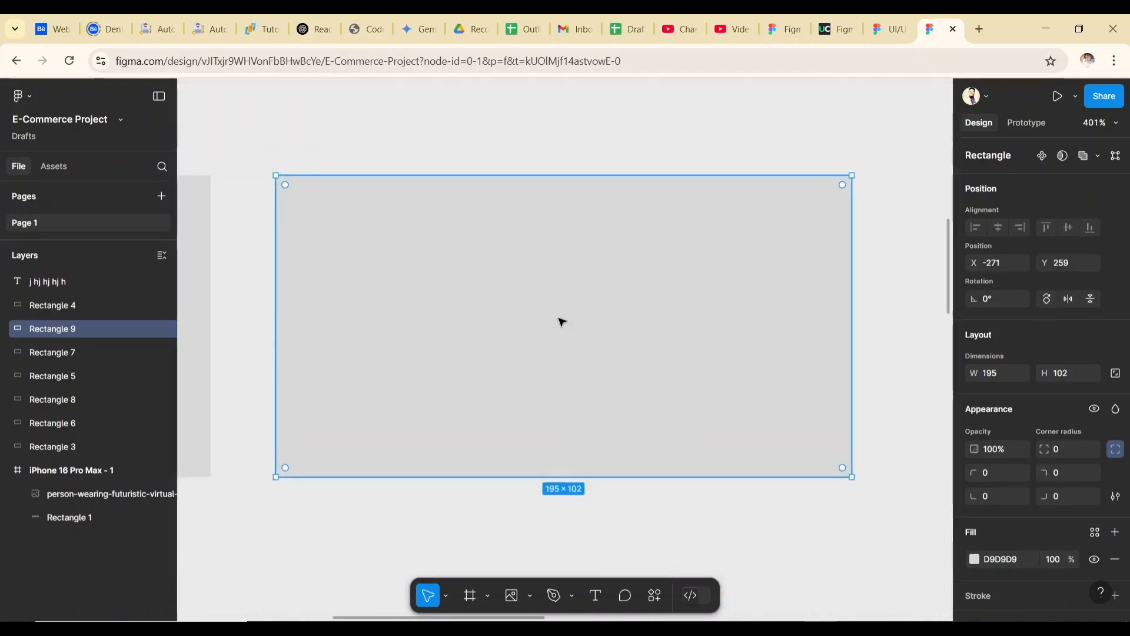